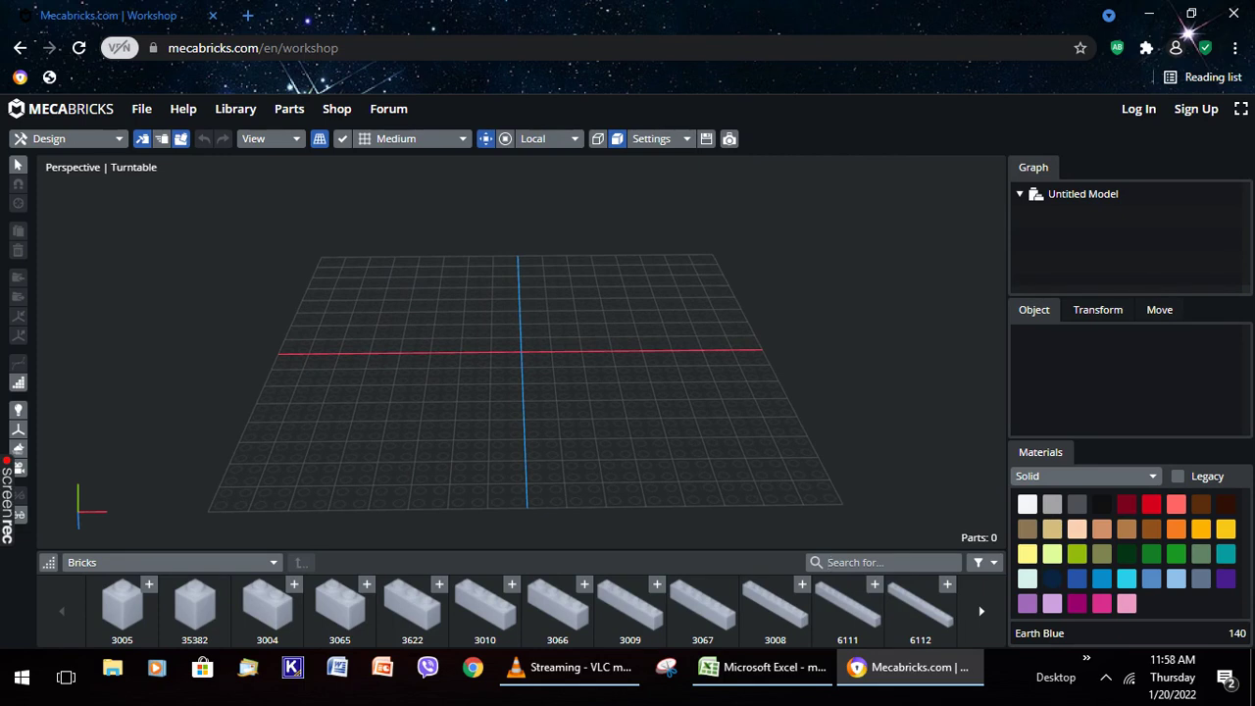
Search the parts library for 41854 and add the Wheel Arch 2X4 to the grid
text(41854 arch)
key(Return)
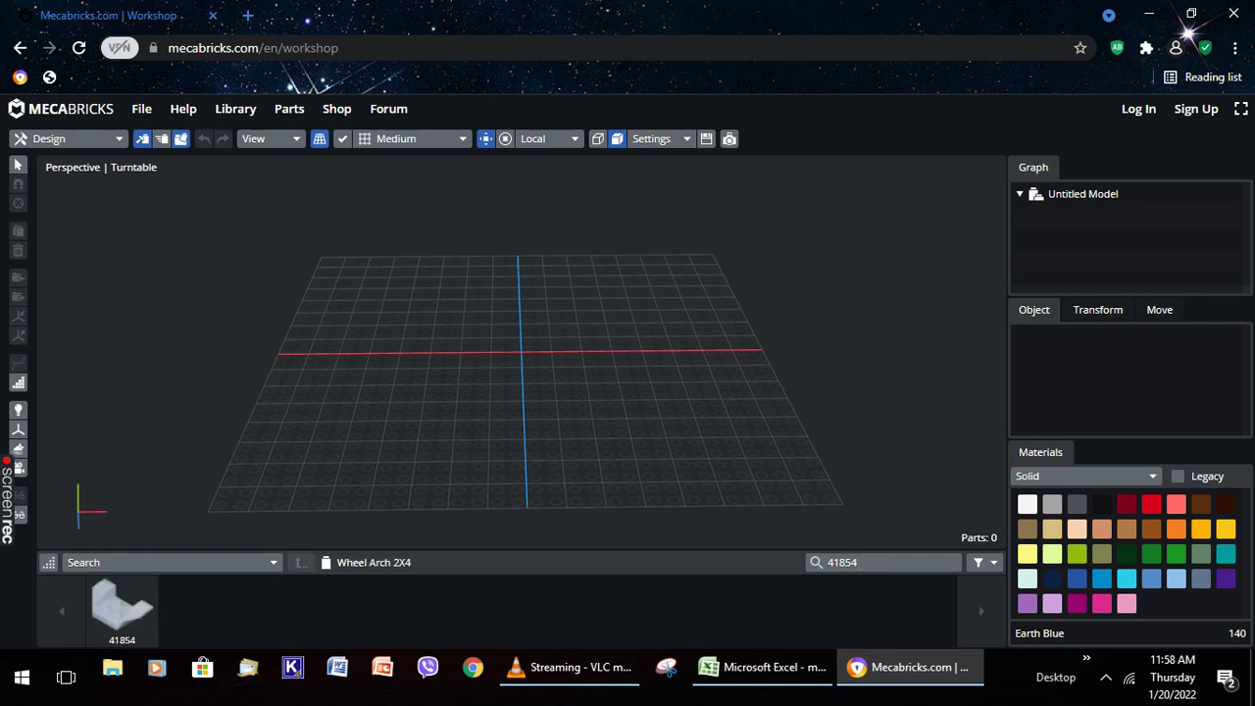
click(121, 606)
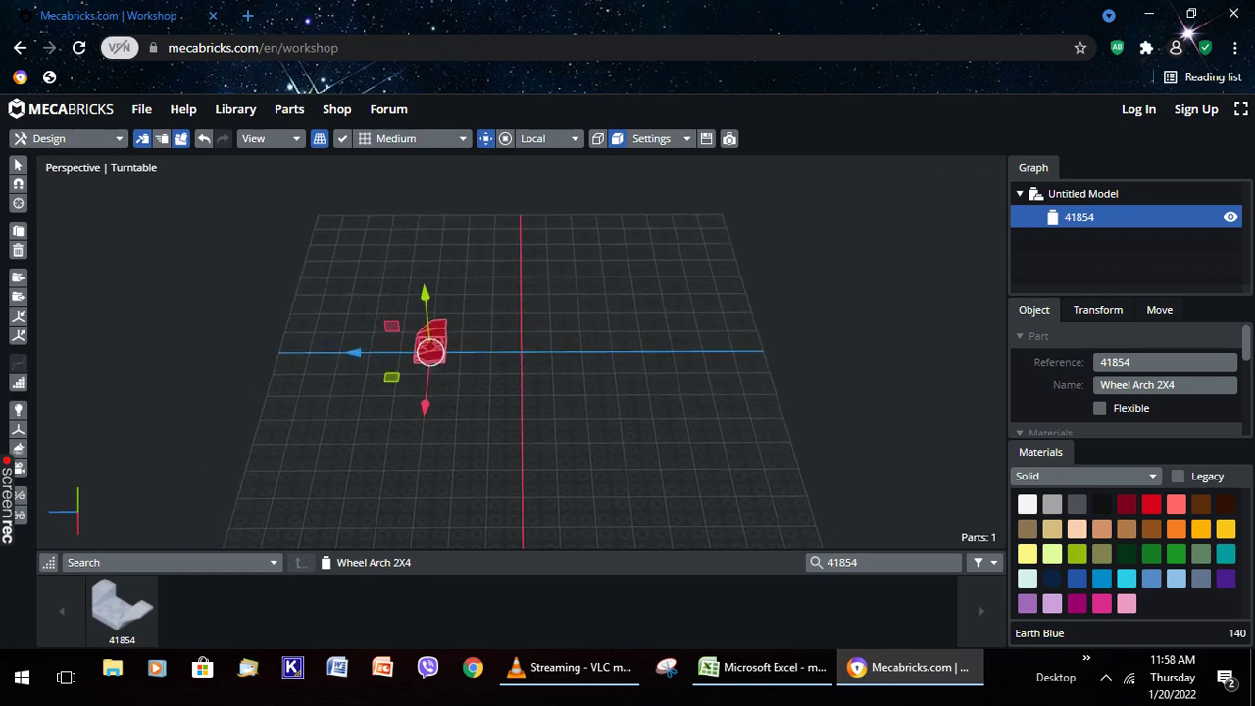
Search the parts library for 24326 and add the 4X4 wheel bearing to the model in Earth Blue
key(BackSpace)
key(BackSpace)
key(BackSpace)
key(BackSpace)
text(24326)
click(1126, 552)
click(1076, 578)
click(1052, 578)
click(121, 606)
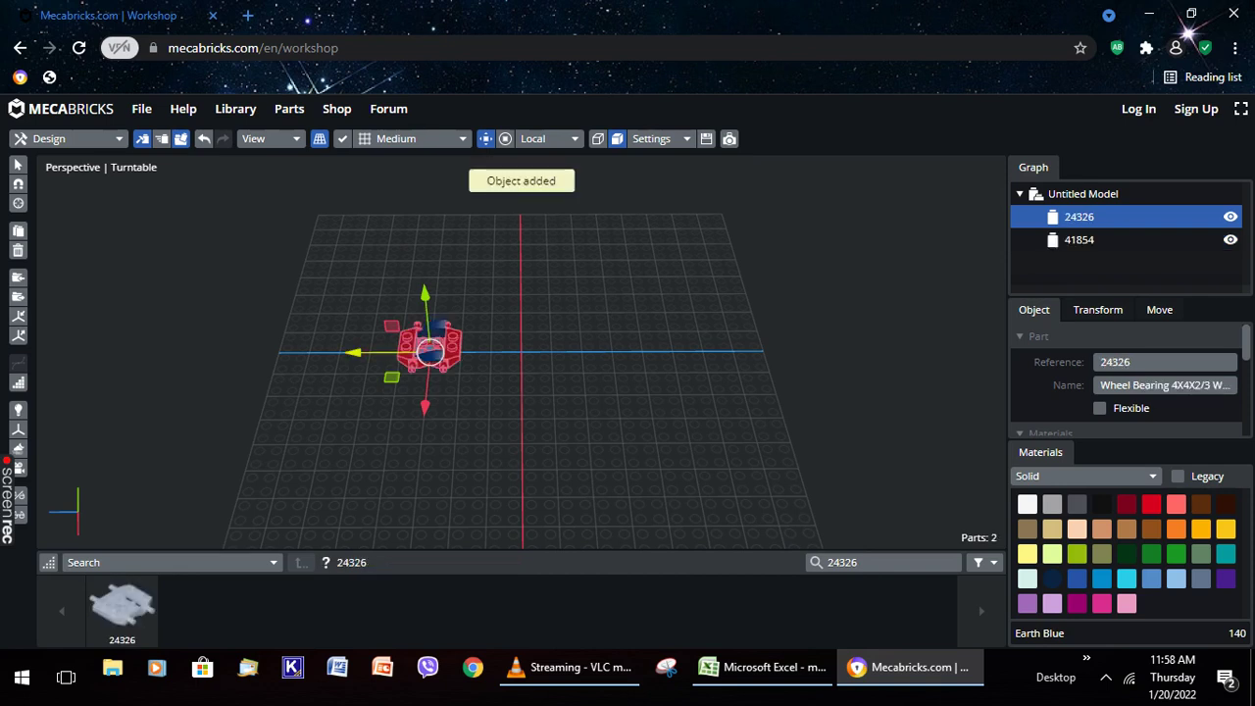
Move the wheel bearing away from the wheel arch to the near corner of the grid
drag(355, 352, 334, 490)
right_drag(588, 441, 794, 427)
key(Escape)
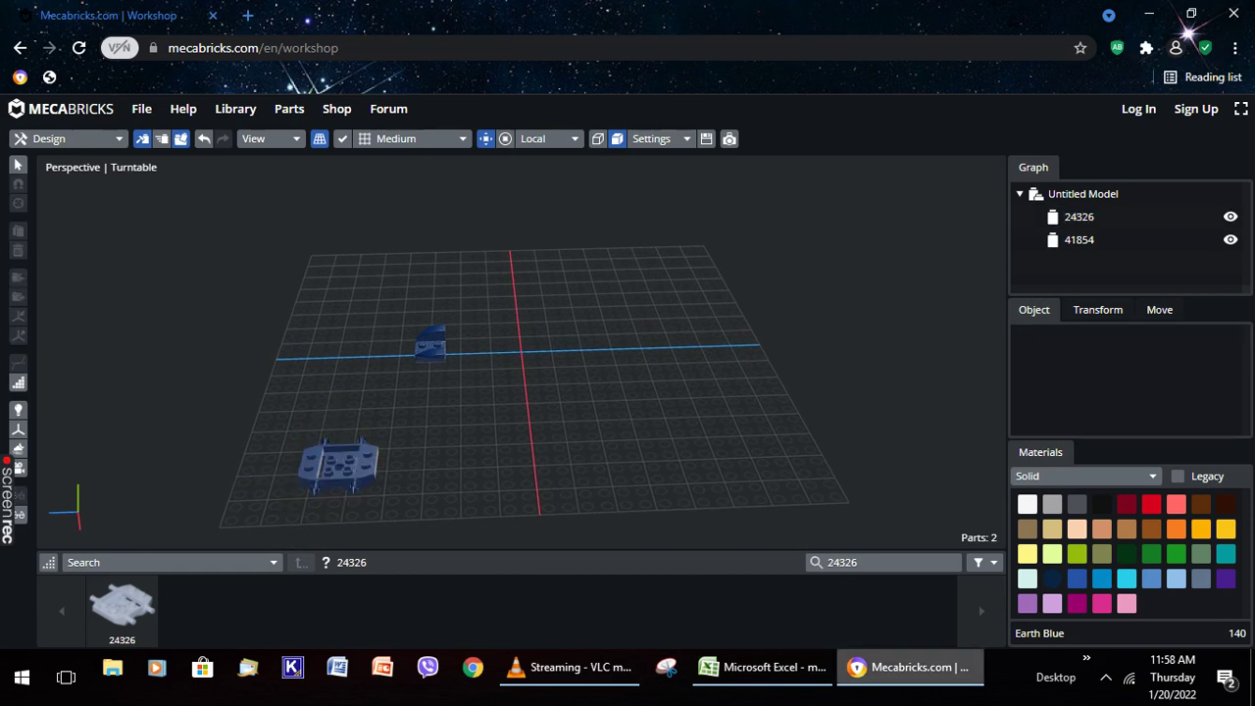
Search the parts library for "angular plate" and add part 99781, the Angular Plate 1.5 Top 1X2 1/2
key(BackSpace)
key(BackSpace)
key(BackSpace)
key(BackSpace)
key(BackSpace)
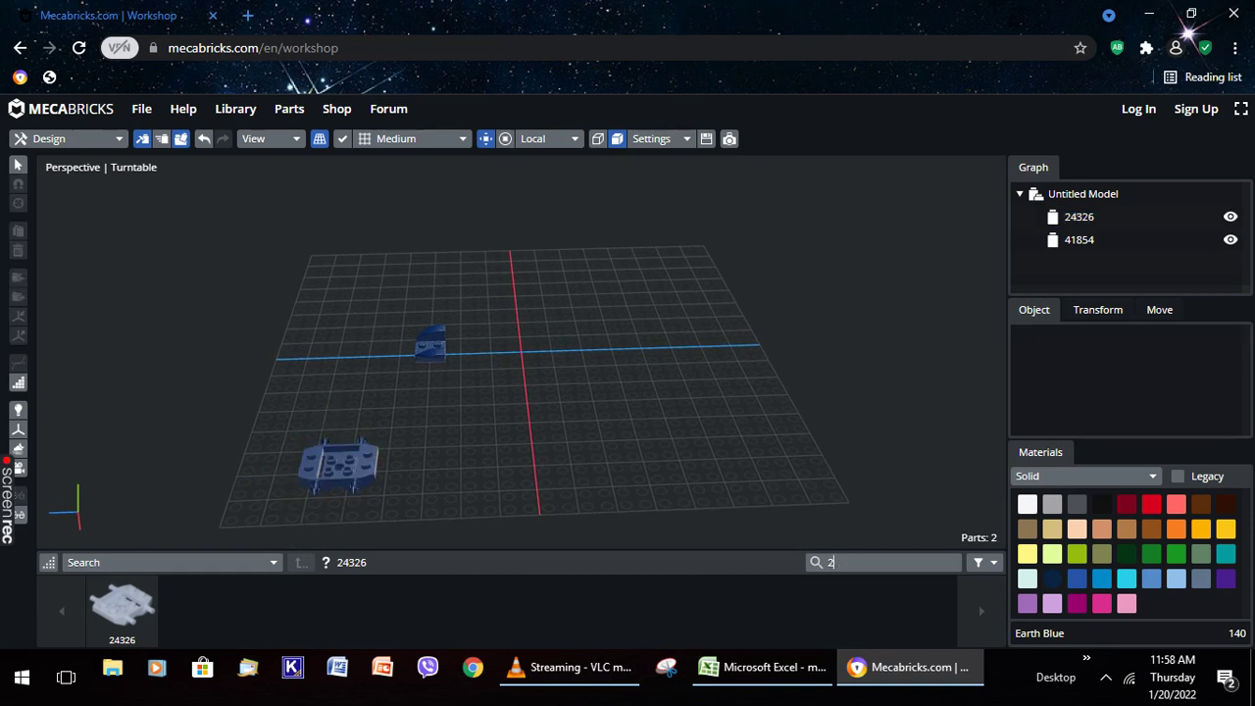
text(angular plate)
key(Return)
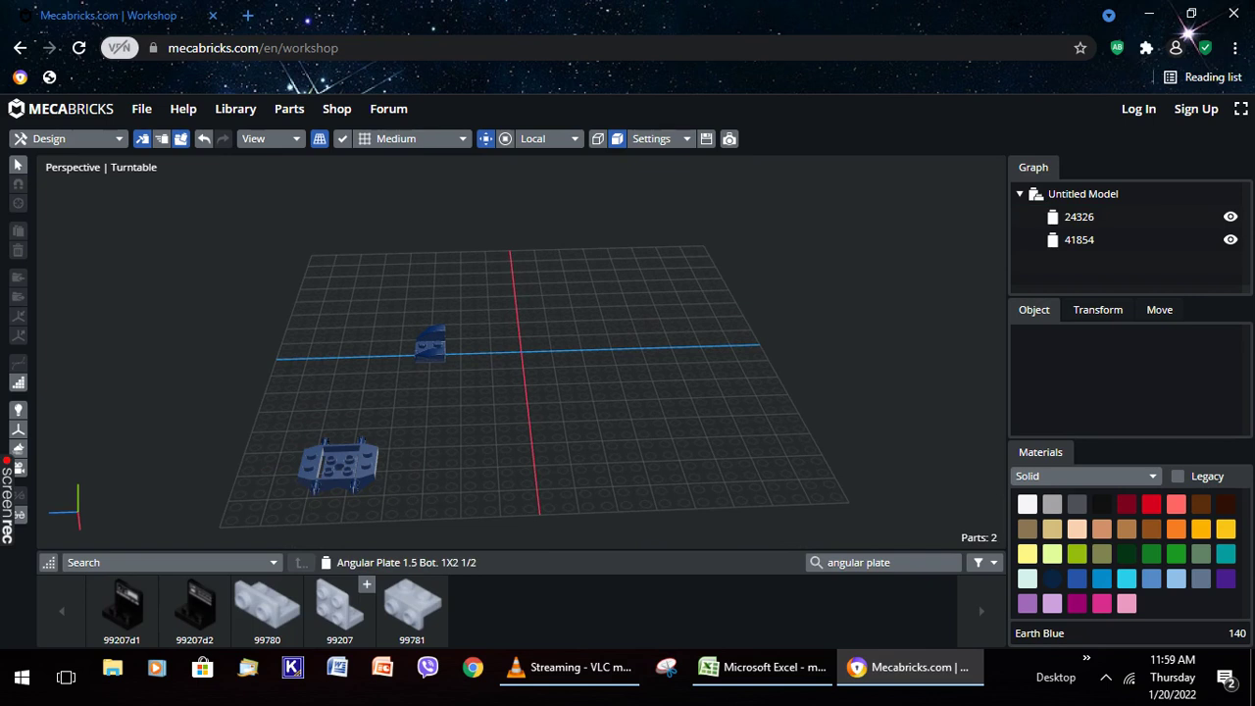
click(412, 603)
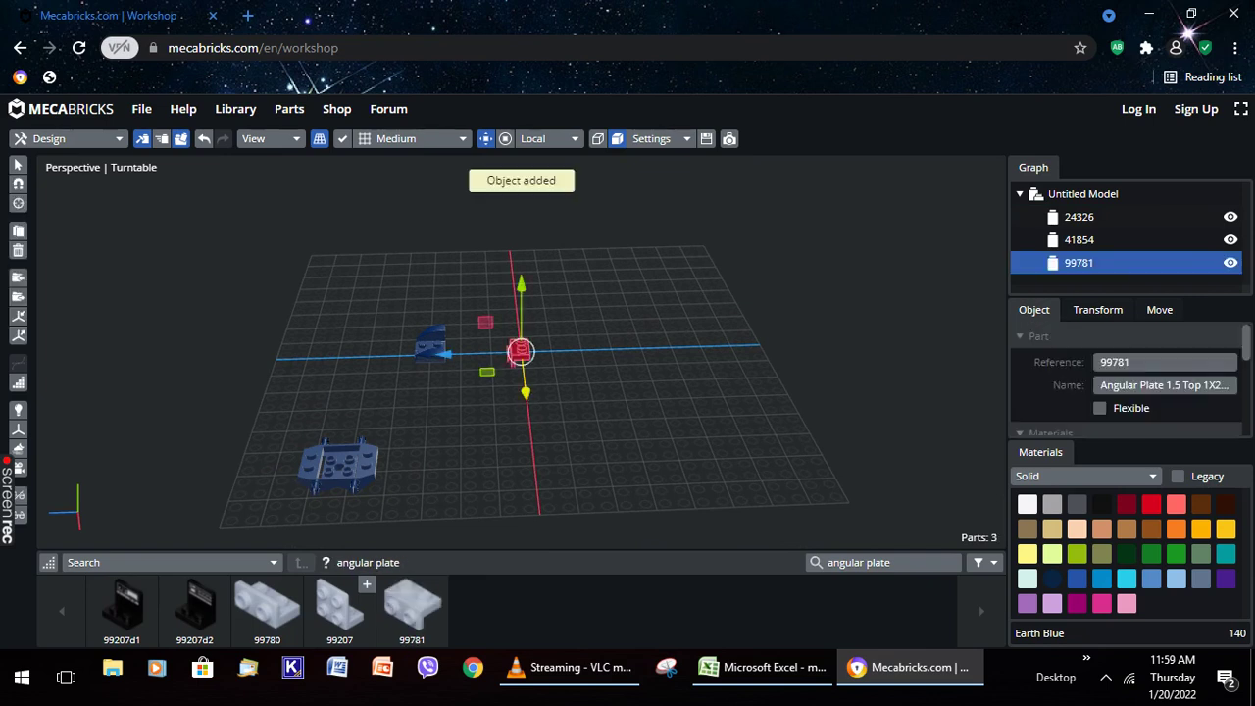
Move the angular plate across the grid to the outer end of the wheel bearing
drag(520, 351, 532, 434)
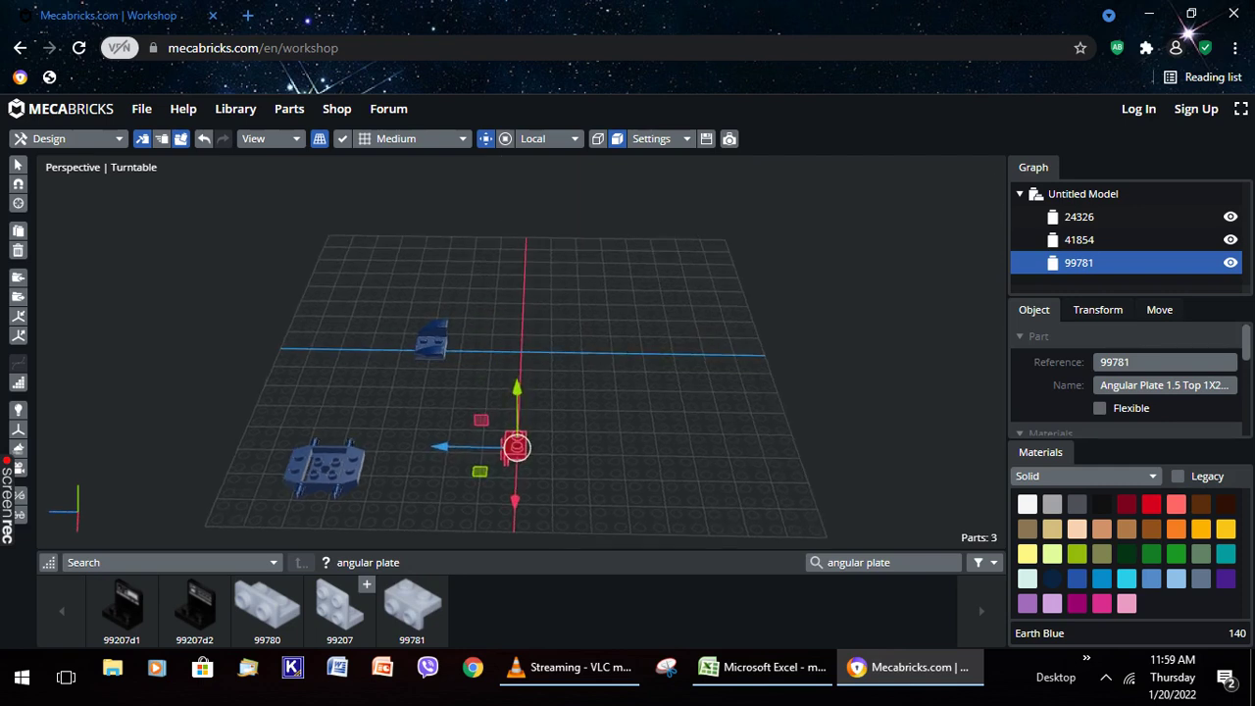
middle_drag(517, 447, 678, 394)
drag(678, 394, 501, 419)
click(480, 412)
right_drag(588, 372, 588, 323)
drag(502, 495, 502, 505)
mouse_move(502, 504)
right_down()
mouse_move(501, 544)
mouse_move(502, 520)
right_up()
drag(503, 446, 502, 422)
right_drag(502, 421, 525, 396)
drag(525, 396, 522, 396)
right_drag(522, 396, 532, 440)
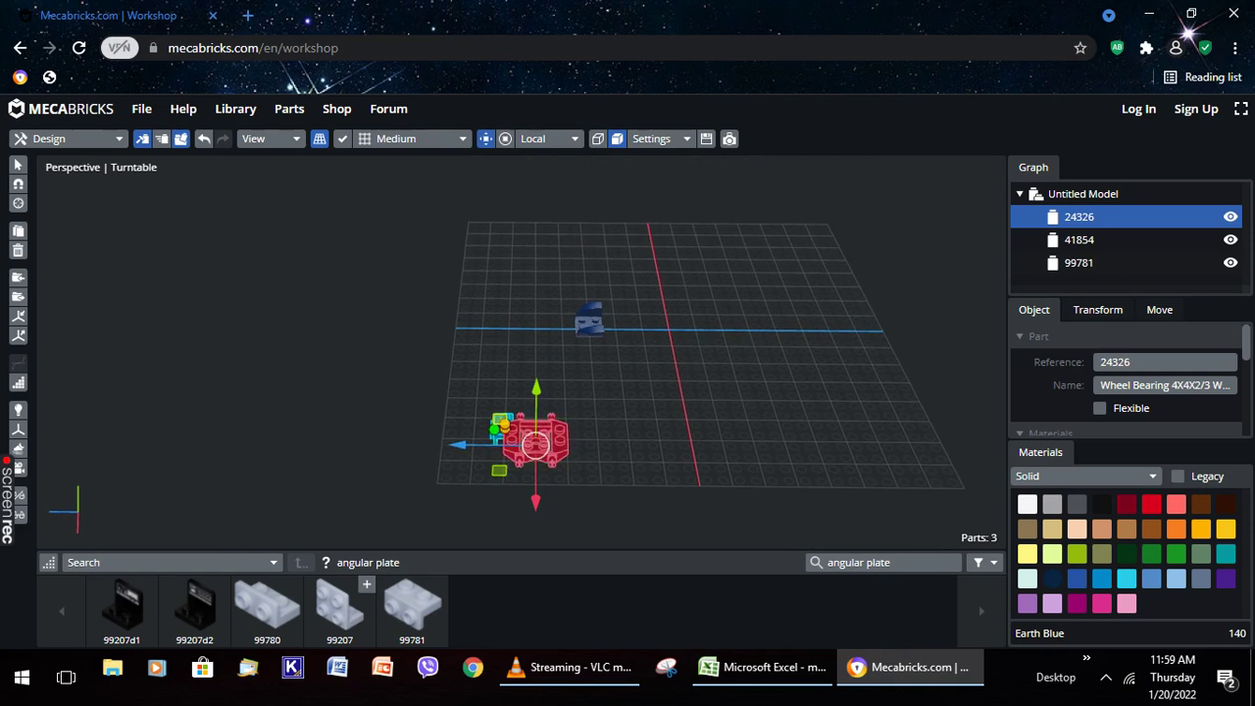
Adjust the angular plate's height and offset to seat it on the studs at the wheel bearing's outer end
click(502, 424)
mouse_move(502, 424)
right_down()
mouse_move(503, 377)
mouse_move(504, 431)
right_up()
drag(499, 408, 499, 398)
right_drag(498, 398, 593, 410)
drag(627, 395, 674, 395)
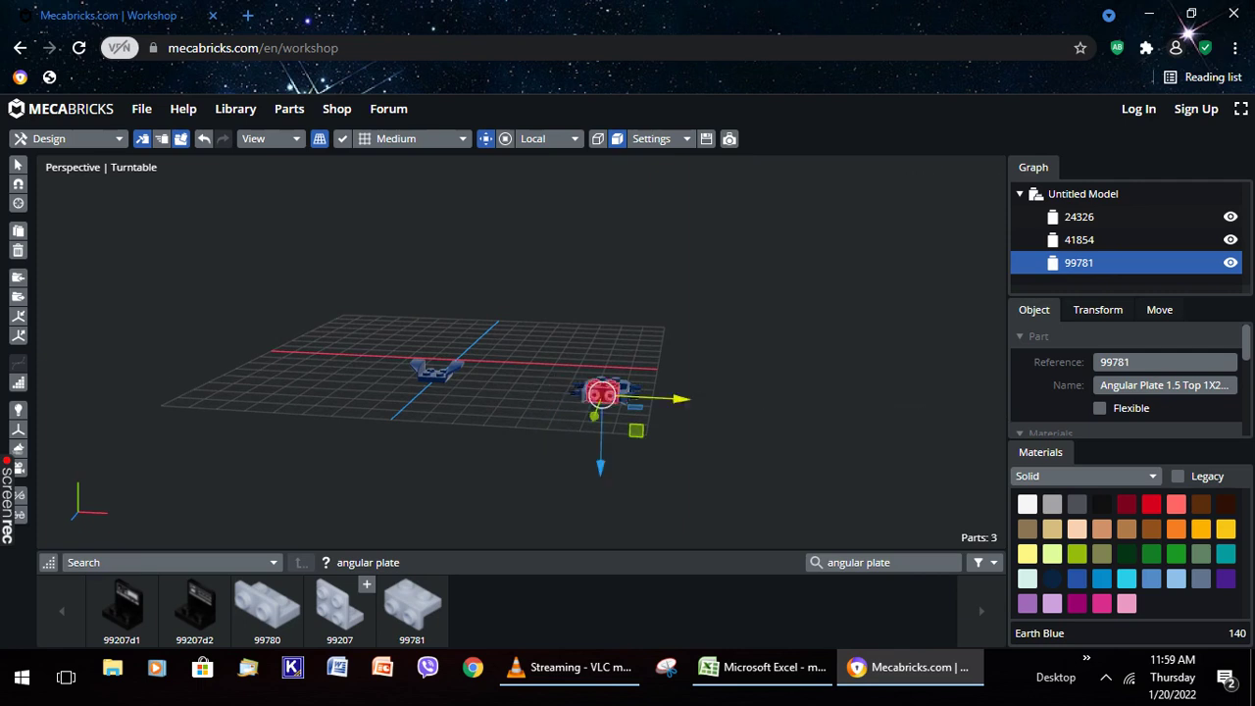
right_drag(637, 411, 537, 378)
drag(441, 393, 441, 393)
mouse_move(490, 392)
right_down()
mouse_move(490, 431)
mouse_move(495, 397)
right_up()
drag(494, 450, 495, 445)
right_drag(495, 411, 494, 431)
click(686, 245)
mouse_move(687, 245)
right_down()
mouse_move(686, 196)
mouse_move(686, 245)
right_up()
click(527, 426)
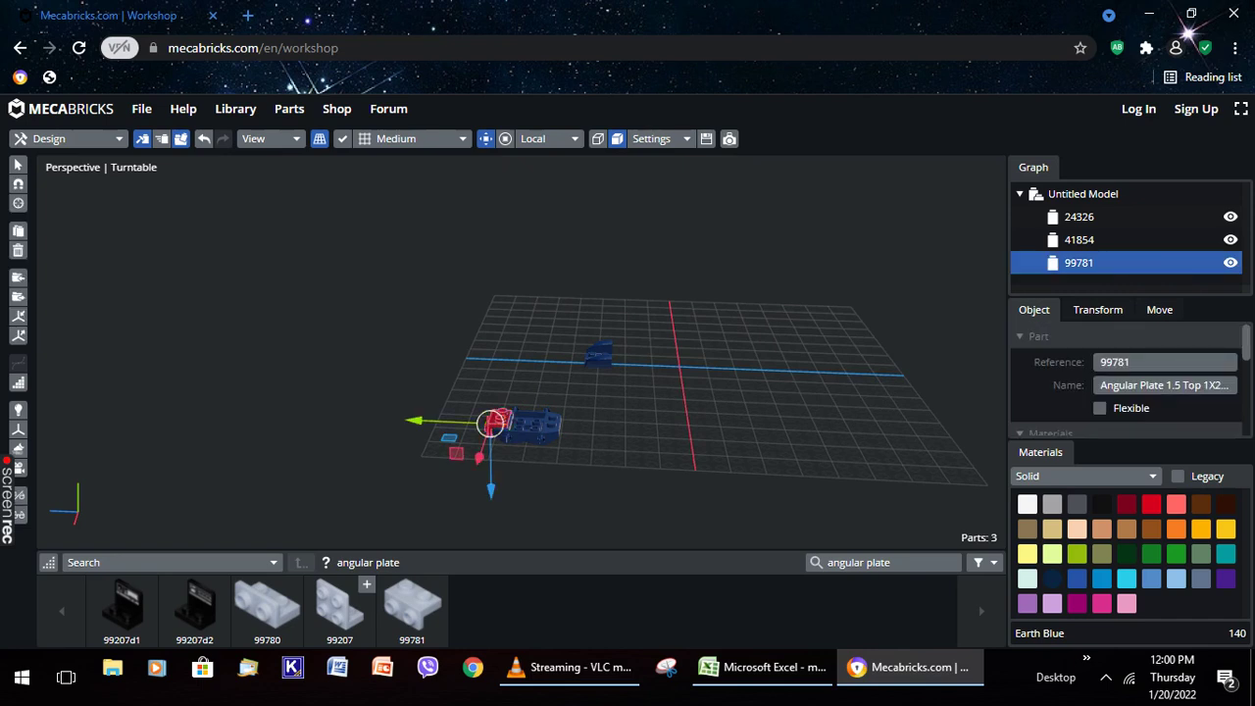
click(18, 230)
drag(422, 421, 465, 424)
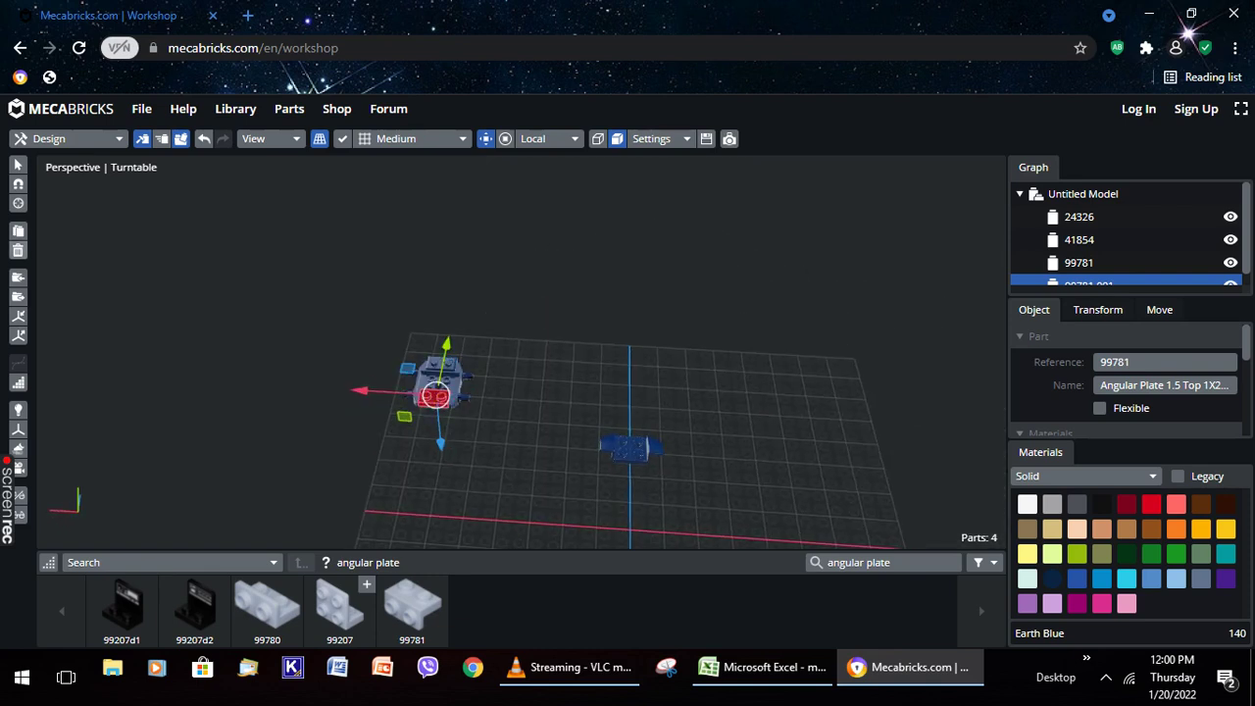
click(18, 249)
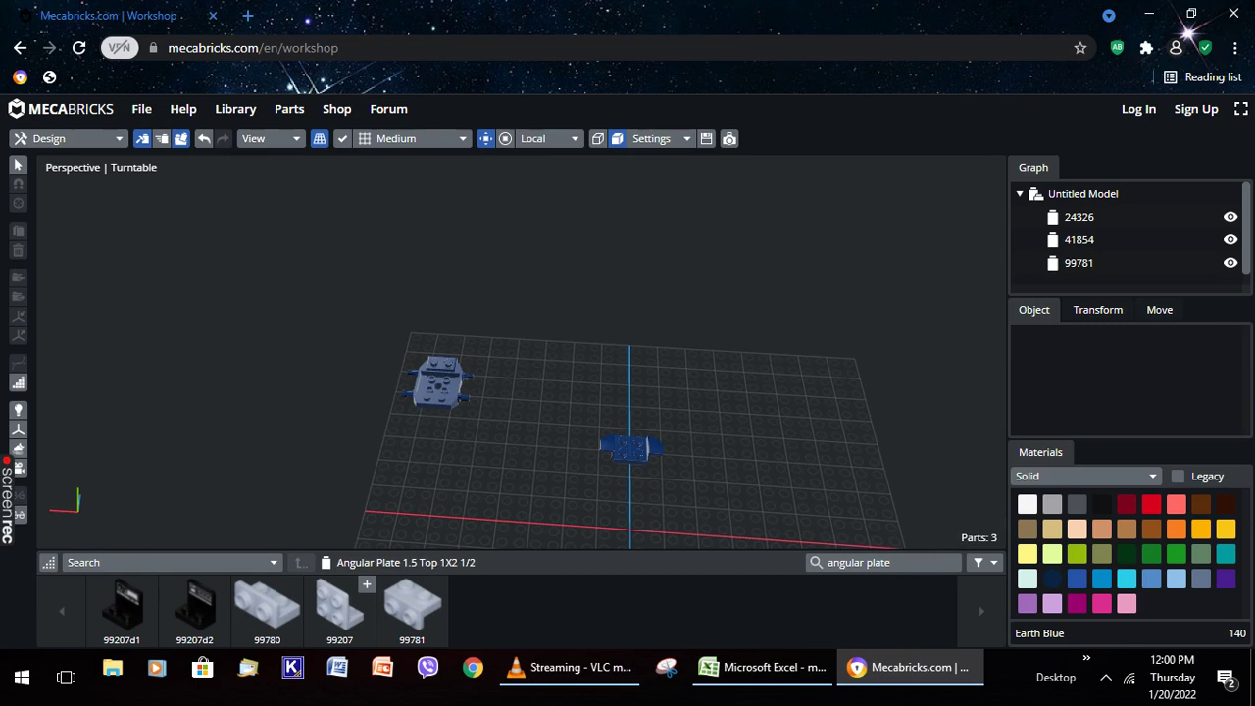
Add a second angular plate 99781 and fit it onto the opposite end of the wheel bearing
click(411, 603)
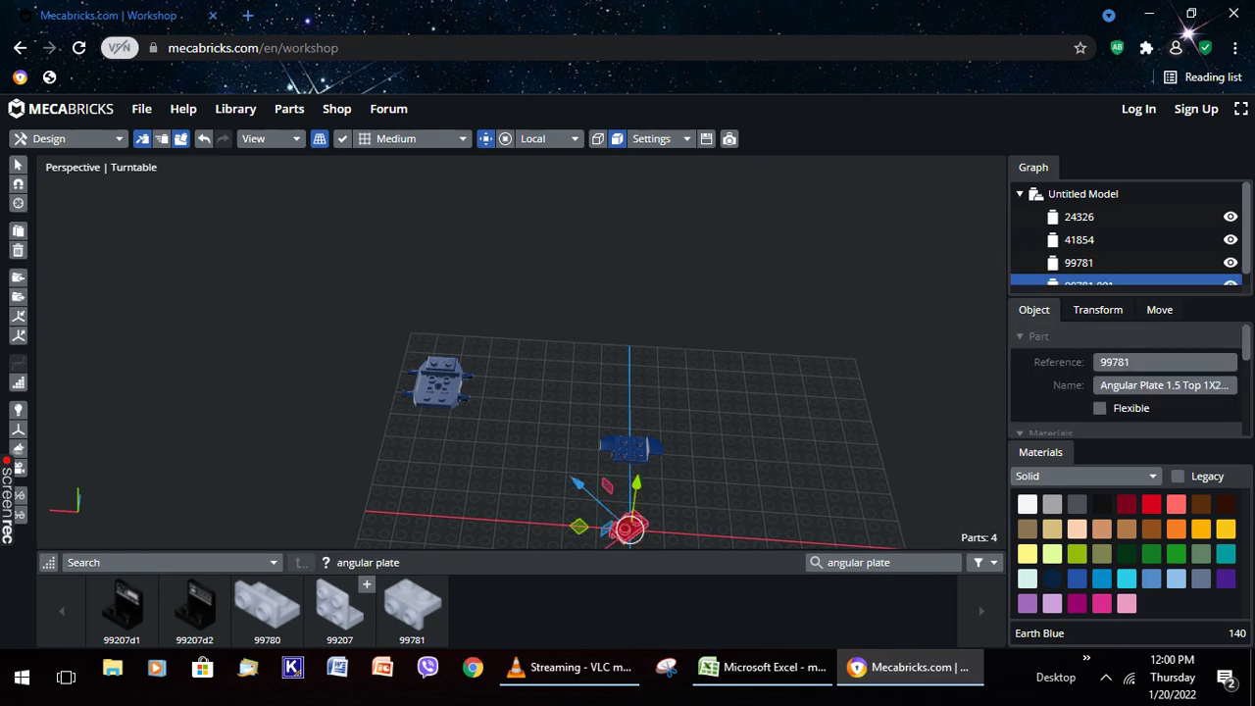
drag(631, 531, 412, 513)
mouse_move(686, 461)
right_down()
mouse_move(686, 392)
mouse_move(686, 460)
right_up()
drag(468, 499, 449, 460)
right_drag(686, 441, 843, 441)
drag(565, 370, 565, 353)
key(Escape)
Raise the first angular plate slightly to match its seating height on the wheel bearing from a side view
right_drag(686, 460, 686, 377)
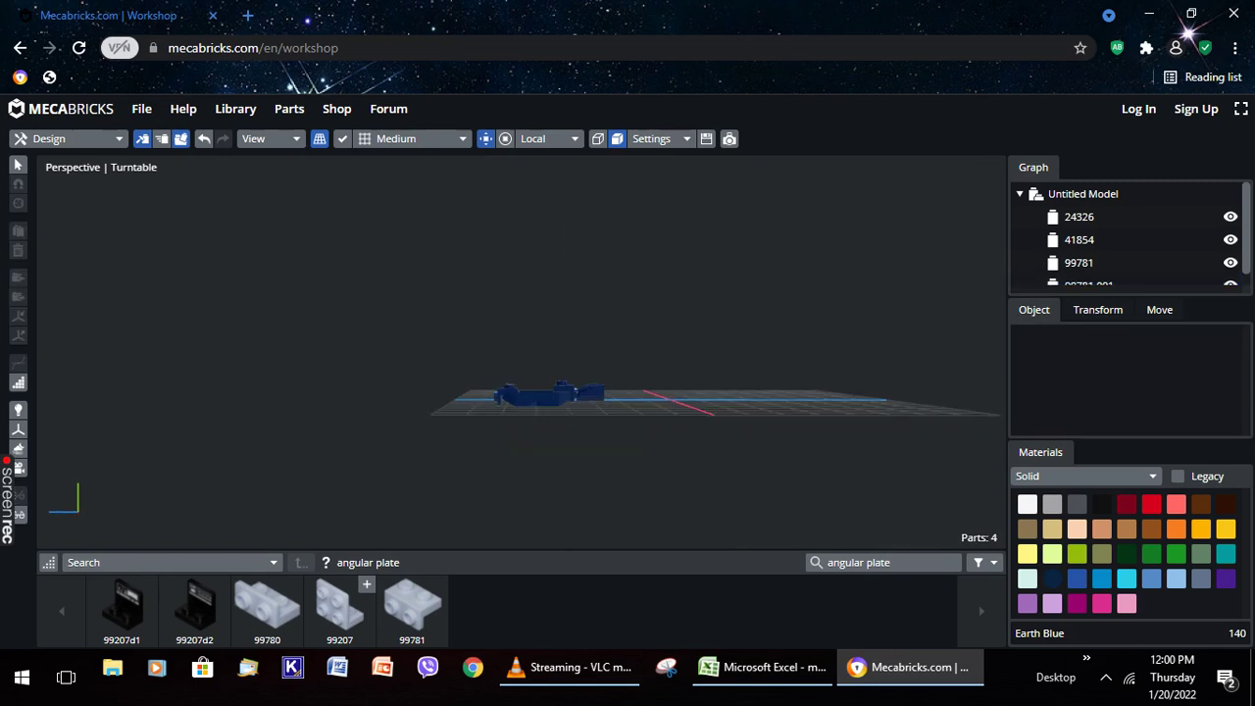
click(505, 393)
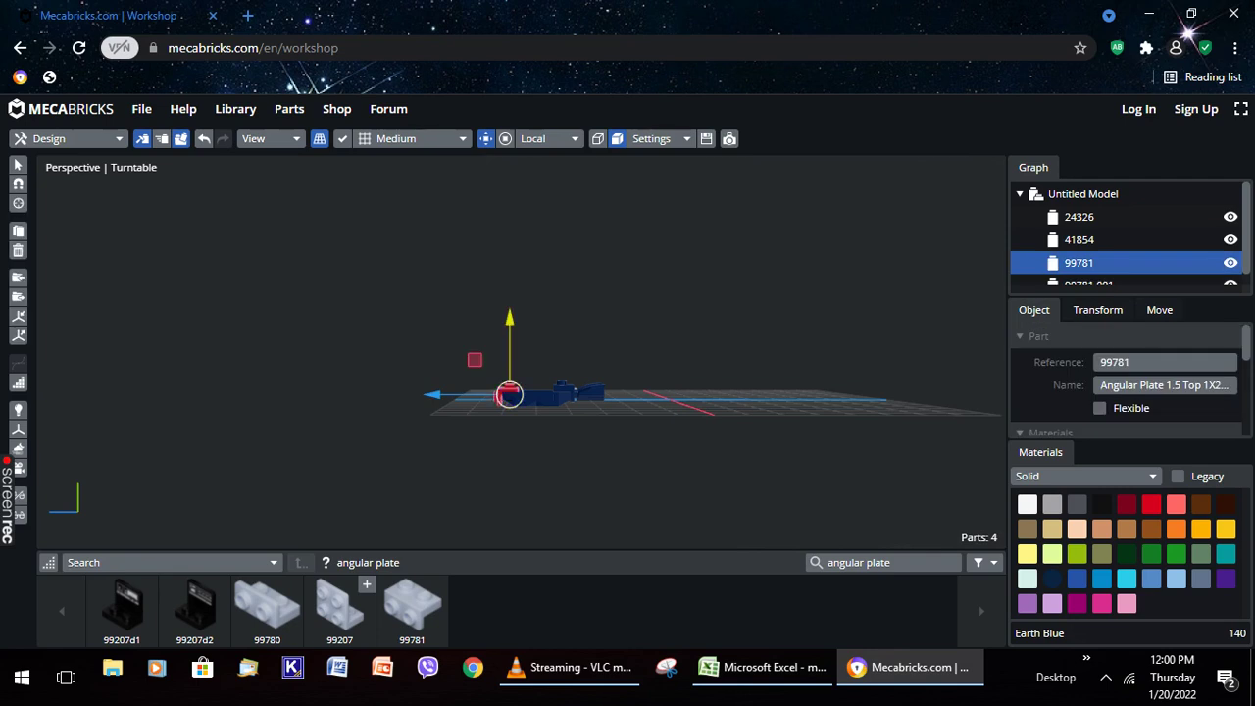
drag(508, 394, 508, 387)
key(Escape)
right_drag(686, 392, 686, 490)
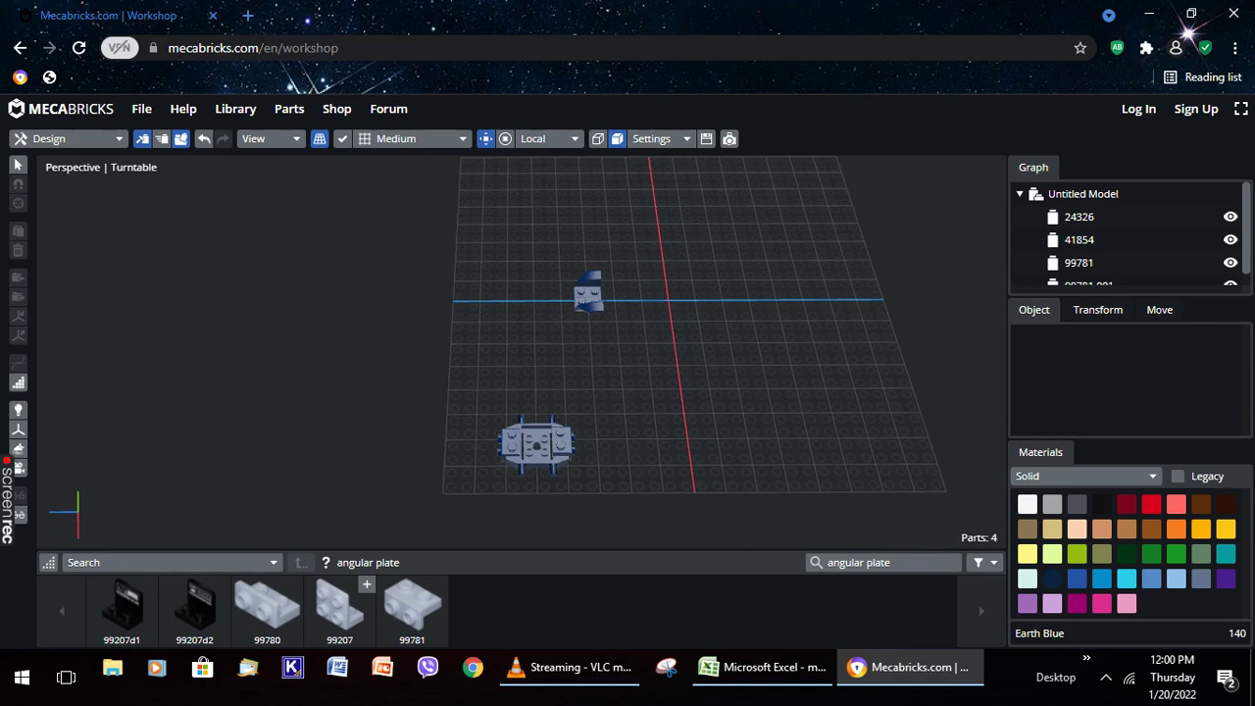
right_drag(686, 491, 686, 446)
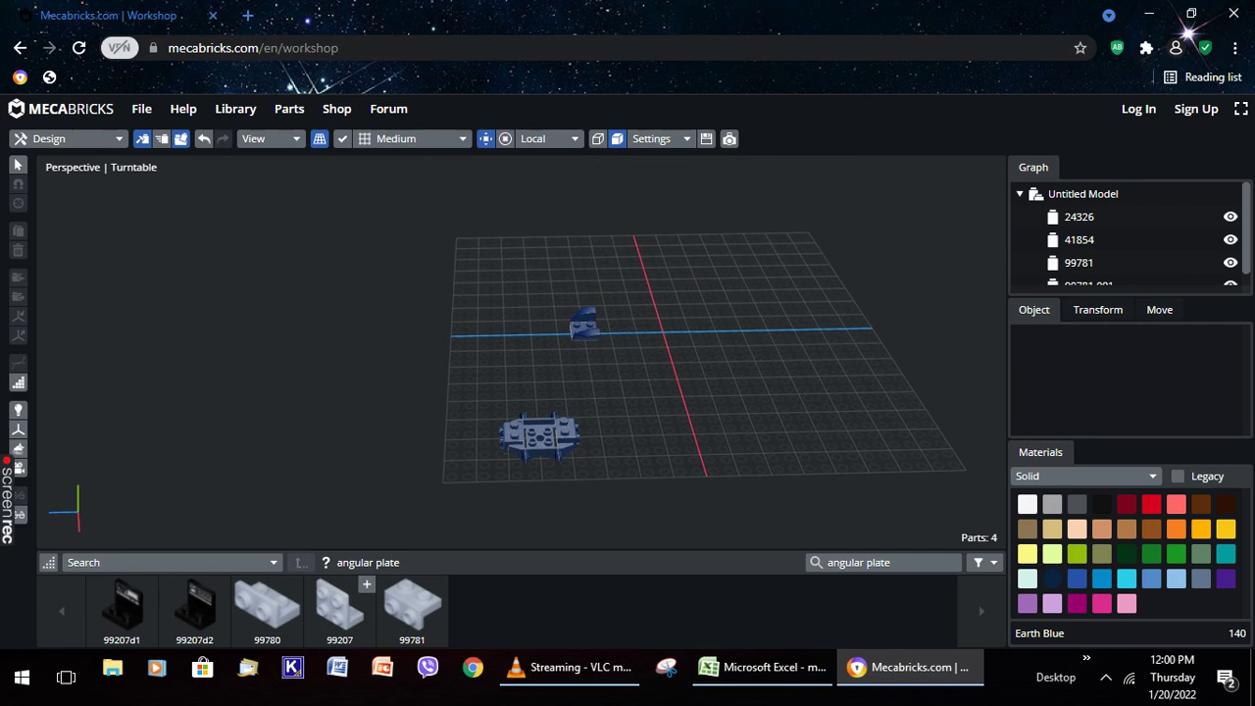
Place a Plate 2X2 (3022) from the Plates category at the wheel bearing's centre and stack a duplicate on top of it
click(167, 562)
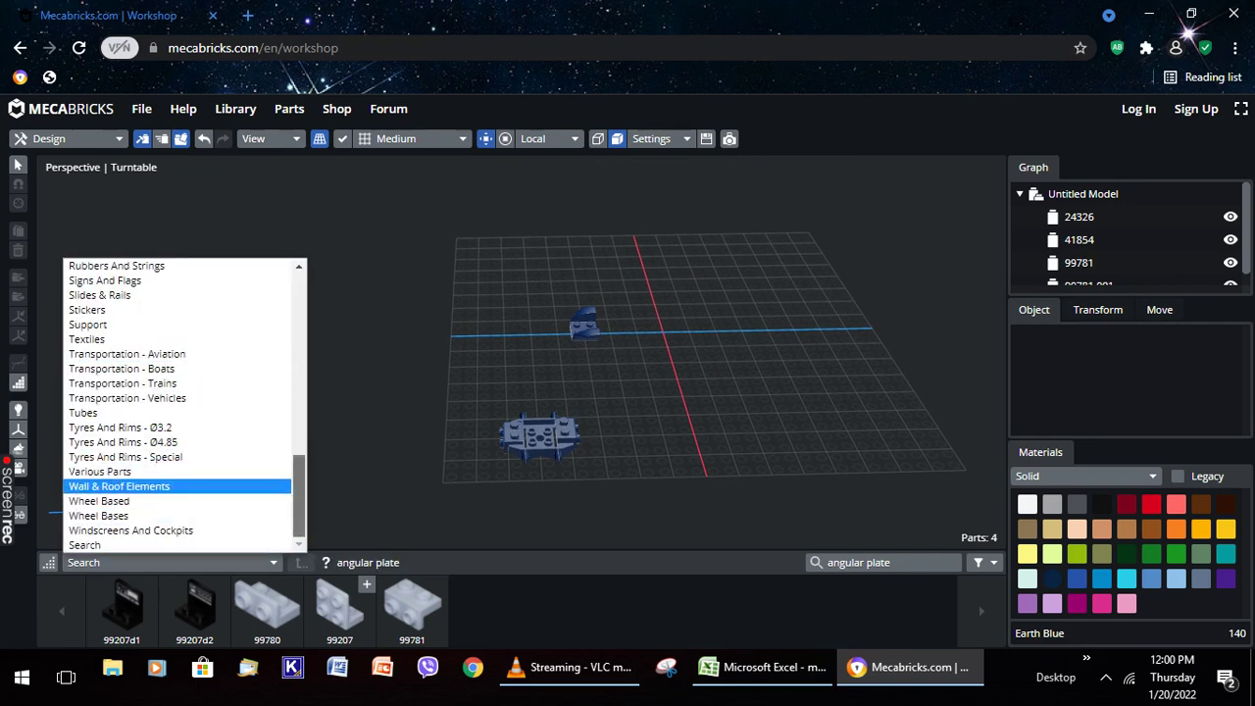
drag(299, 496, 298, 466)
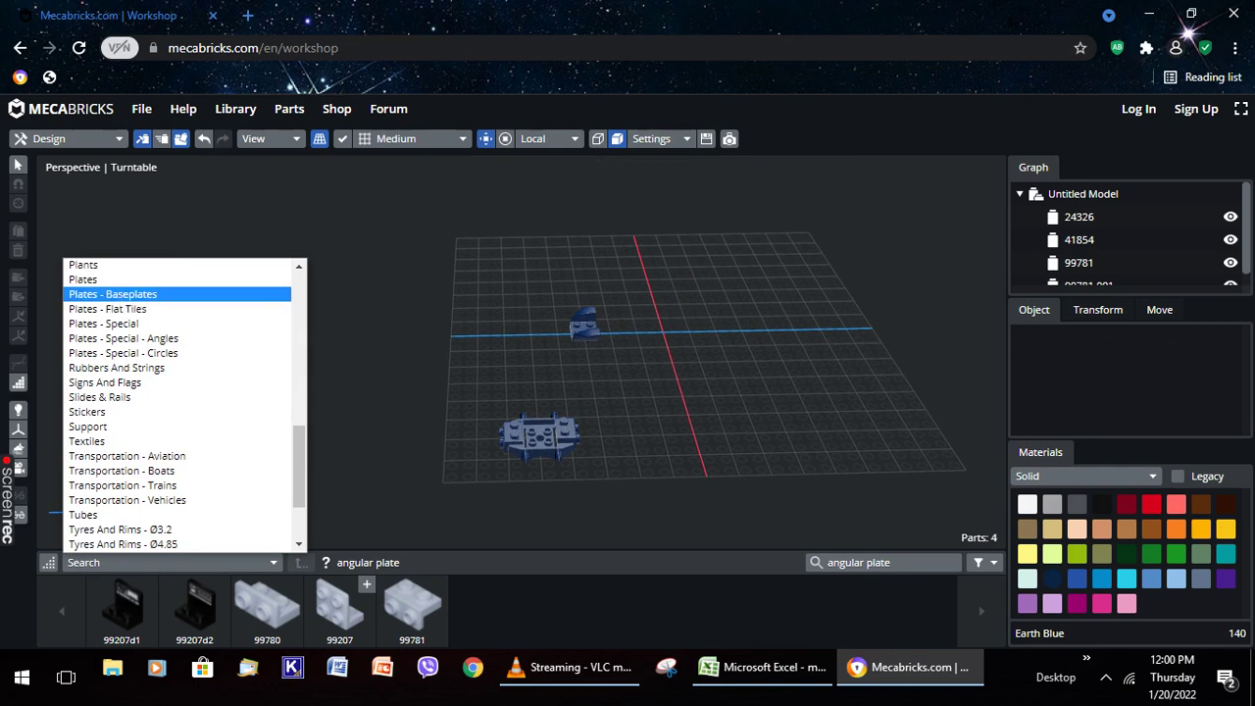
click(147, 279)
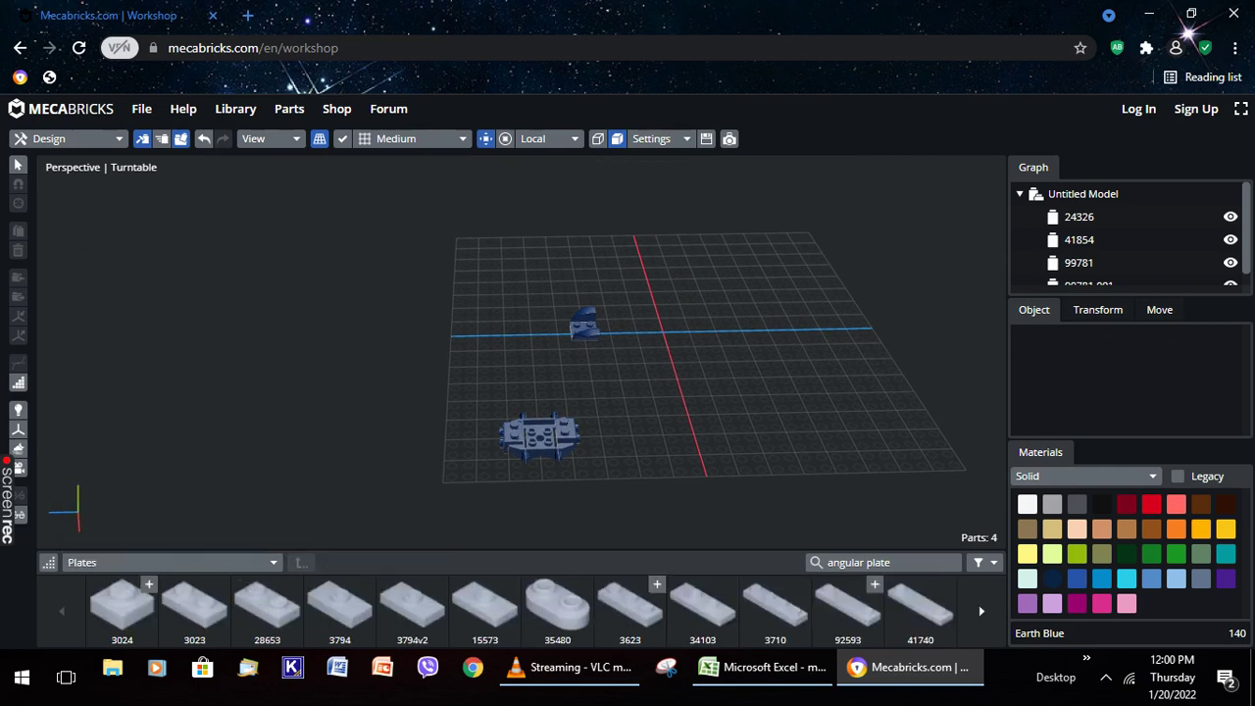
scroll(556, 607, down, 5)
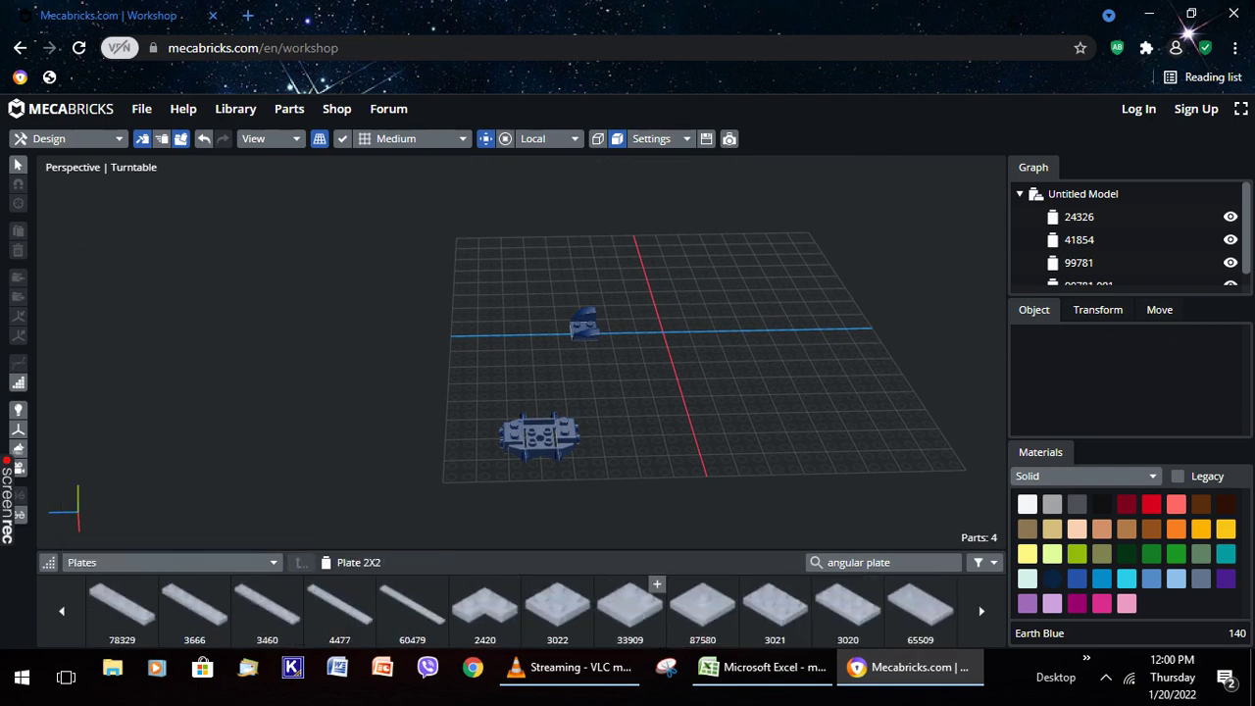
drag(557, 608, 539, 436)
drag(541, 392, 540, 379)
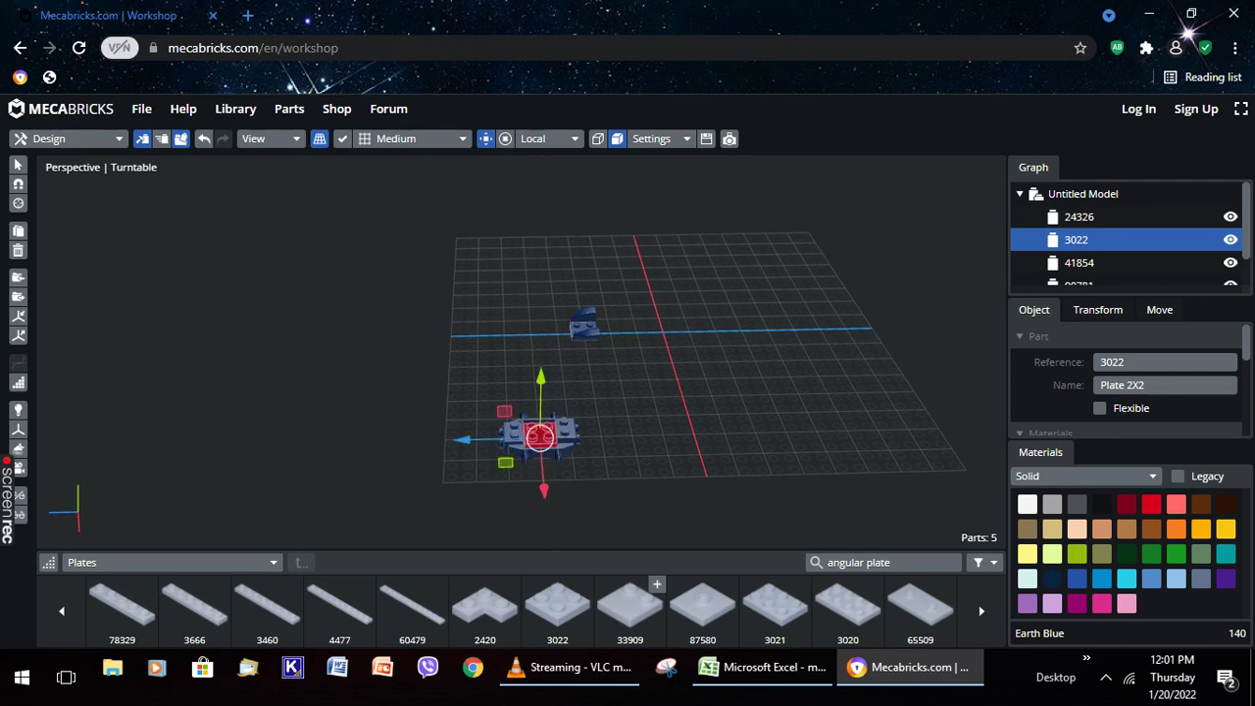
key(ctrl+d)
drag(540, 380, 540, 373)
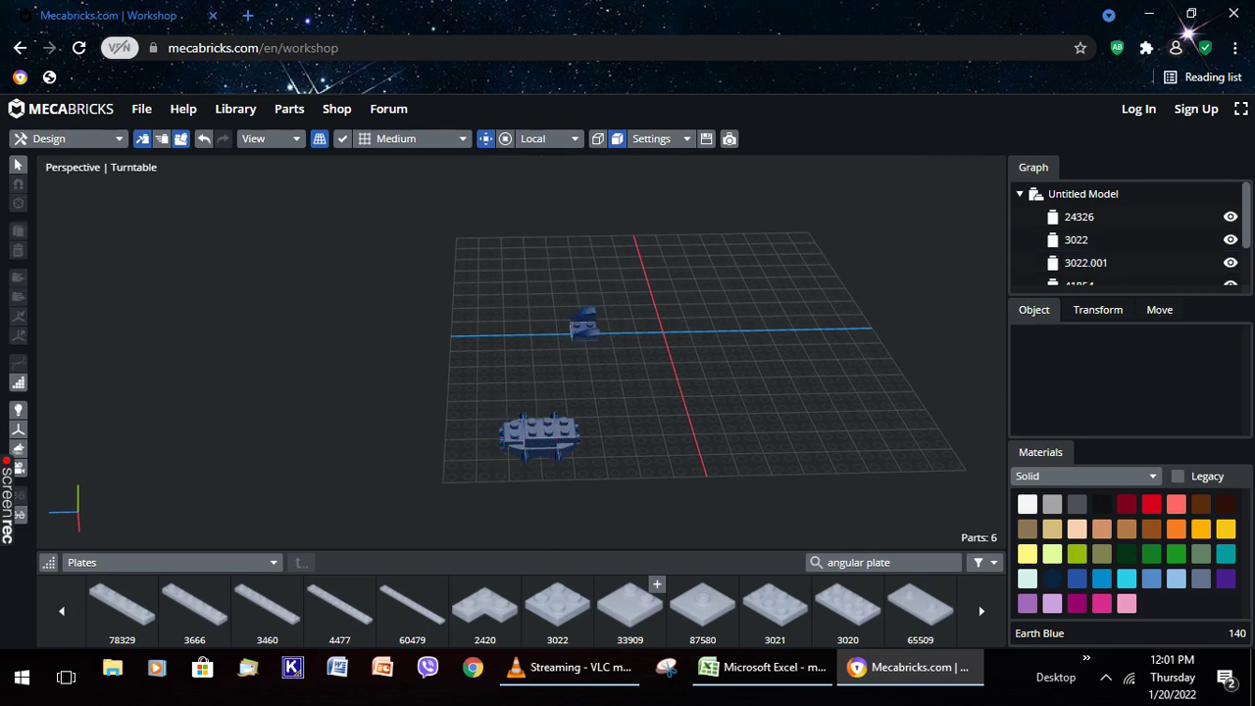
Move the wheel arch onto the chassis and seat it over the outer half of the wheel bearing
click(583, 324)
drag(583, 323, 525, 453)
drag(524, 394, 524, 376)
drag(450, 436, 449, 435)
right_drag(449, 436, 462, 459)
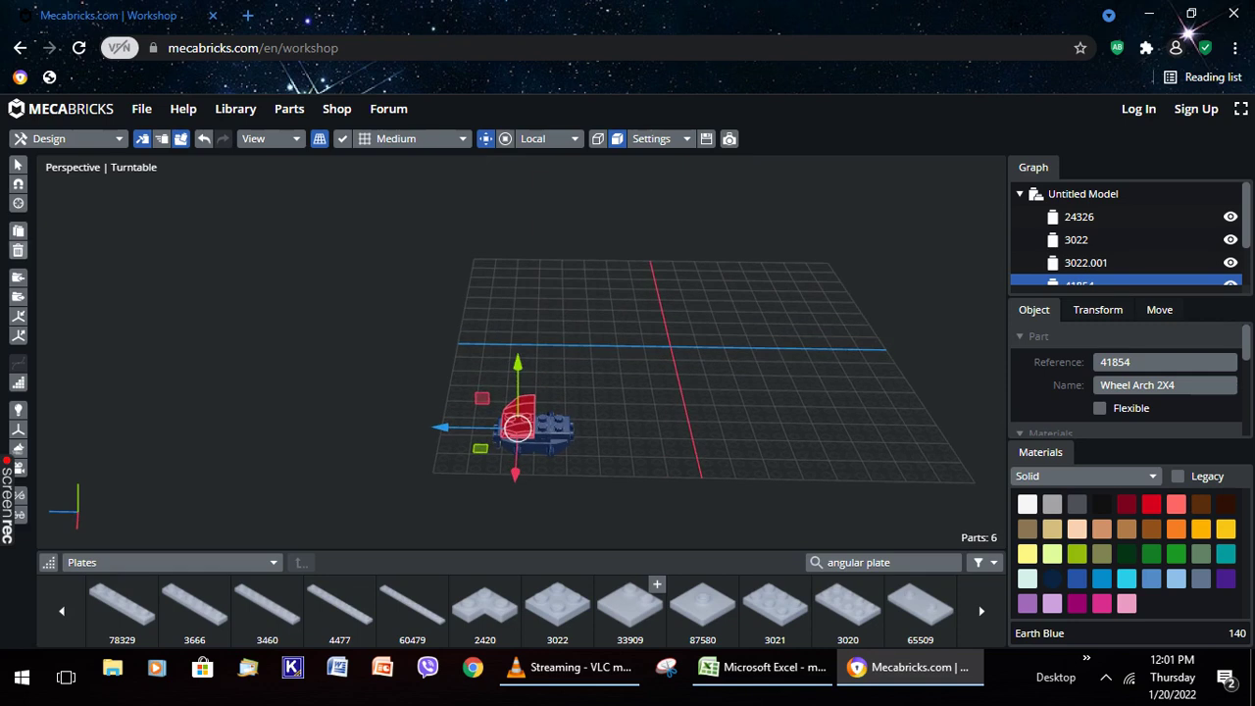
Duplicate the wheel arch and turn the copy the opposite way over the other half of the chassis
click(18, 230)
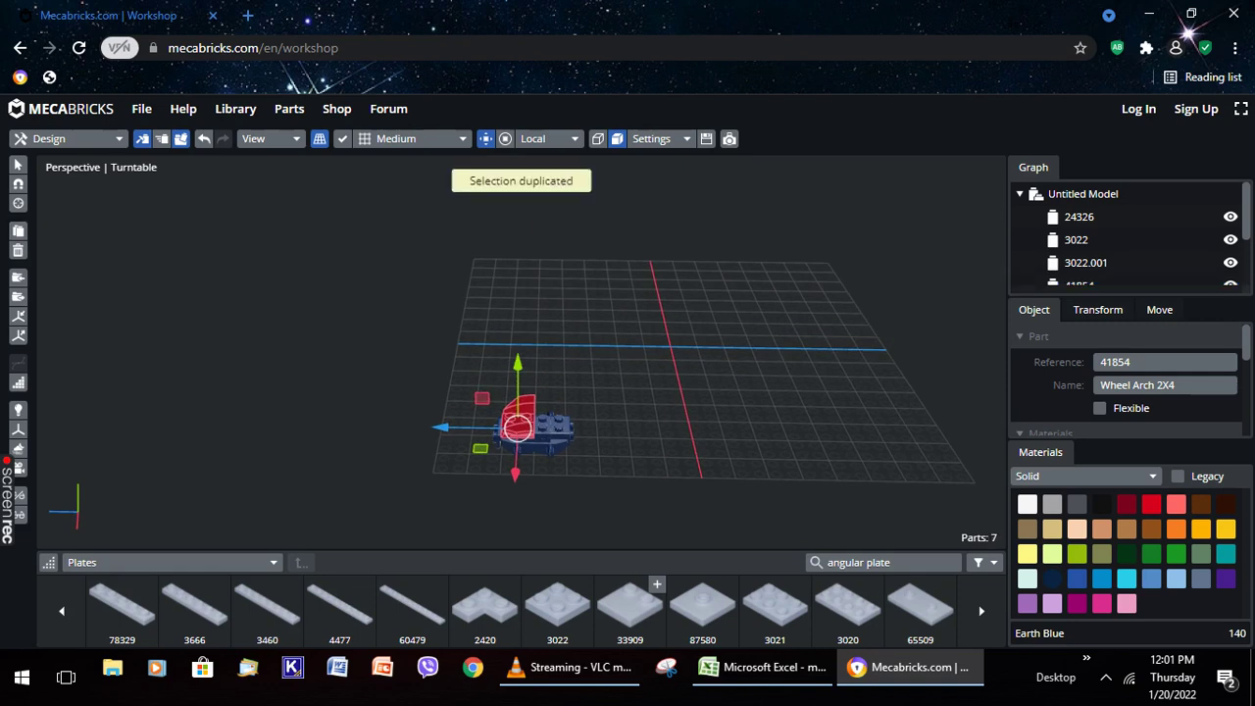
drag(441, 428, 473, 428)
key(r)
drag(784, 412, 686, 387)
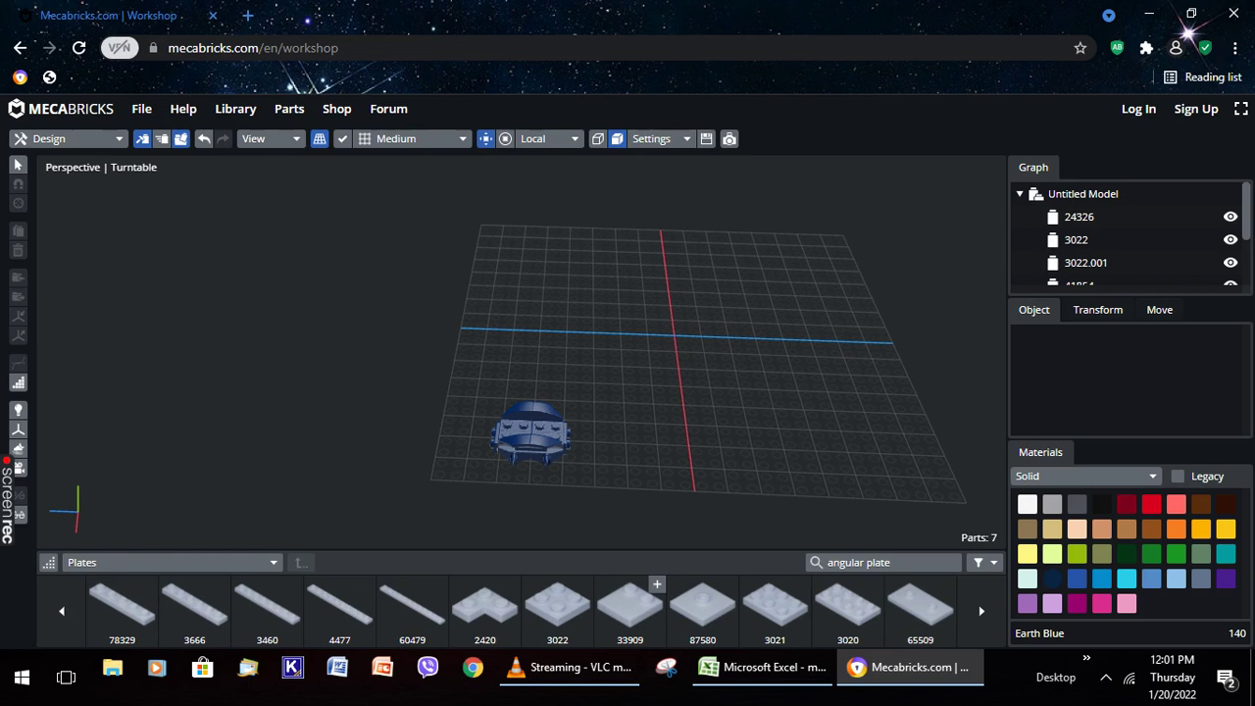
Add a Plate 1X2 W. 1 Knob (3794) from the Plates category and place it on the inner wheel arch's studs
click(167, 562)
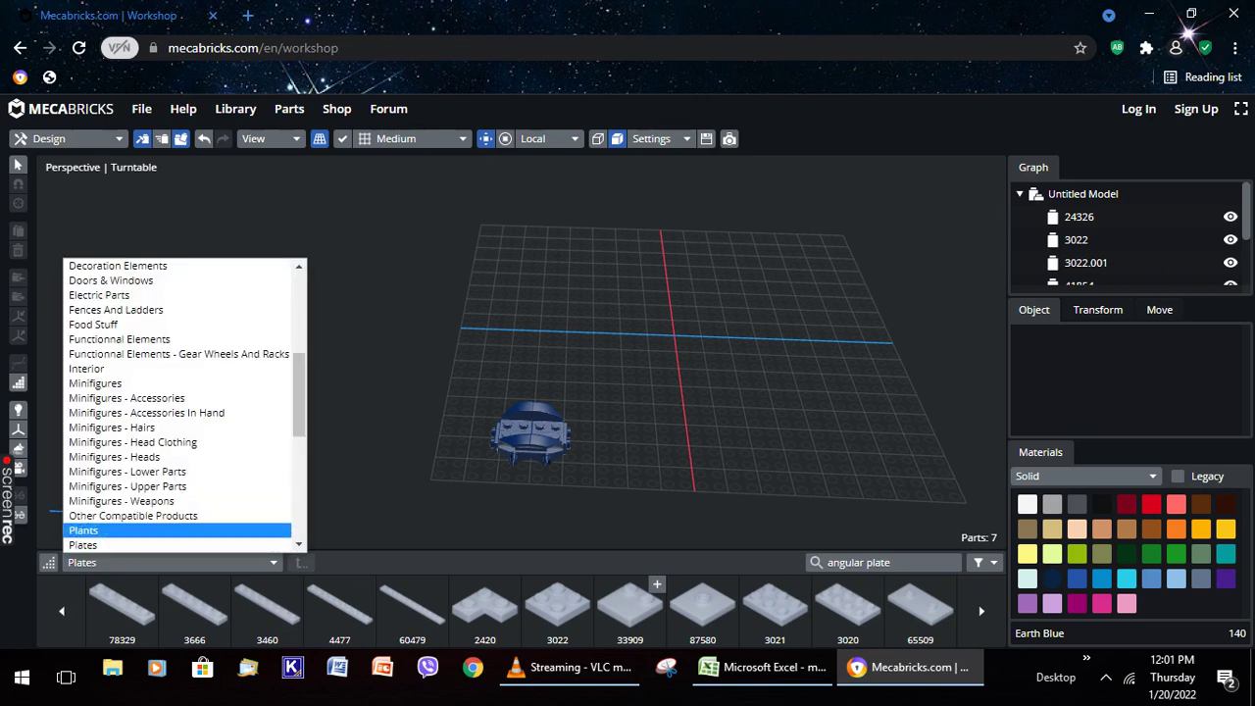
key(Down)
key(Down)
key(Return)
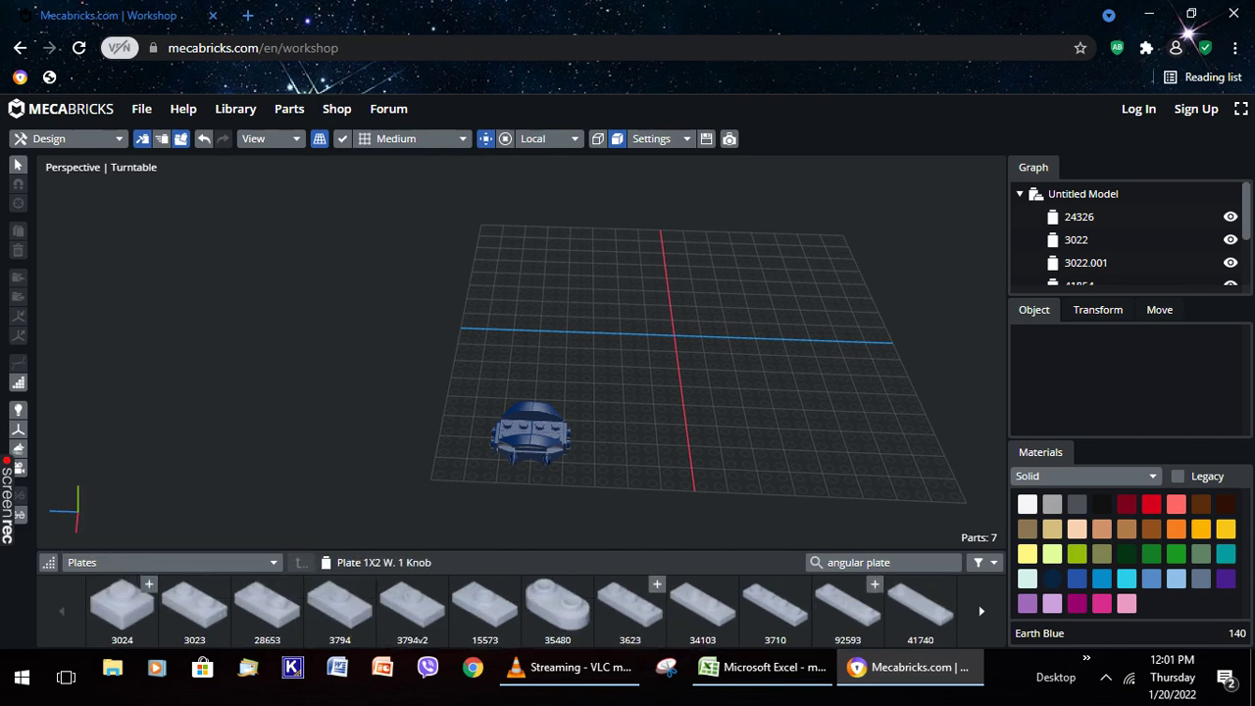
click(339, 608)
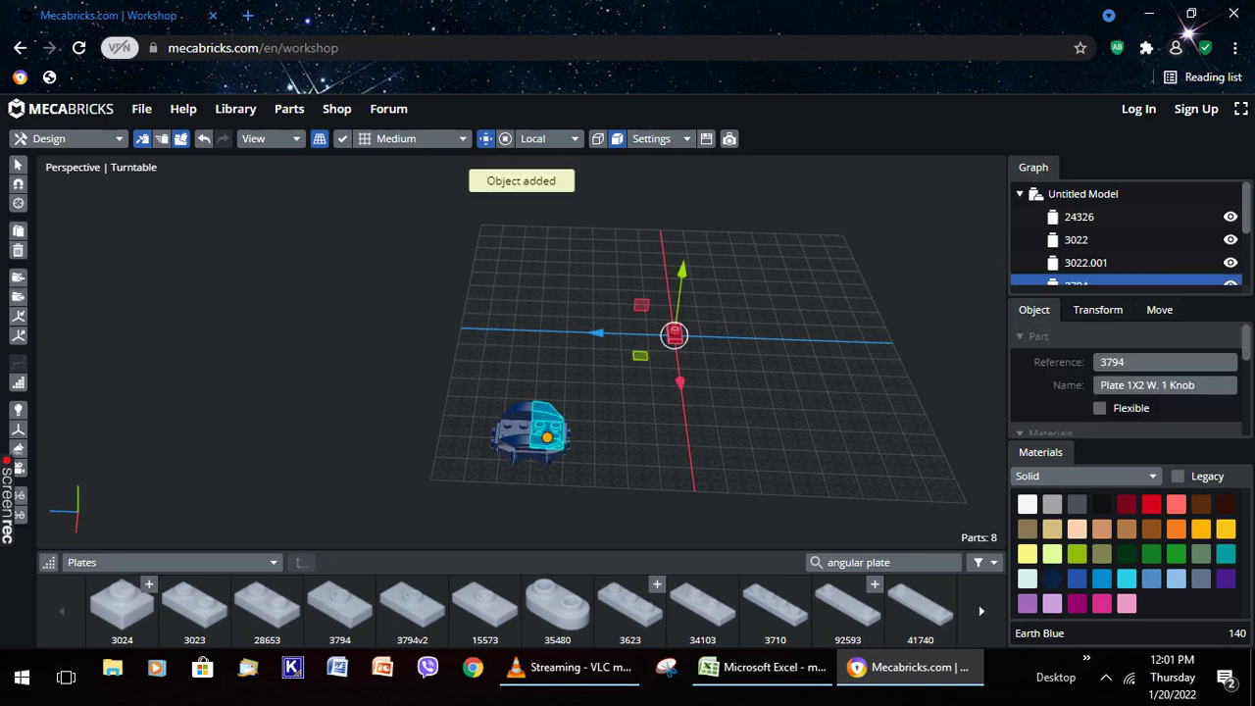
drag(675, 336, 555, 406)
right_drag(555, 405, 549, 333)
drag(549, 333, 570, 427)
Search the parts library for 2569 and add the Antenna 1X1X8 in Black
key(BackSpace)
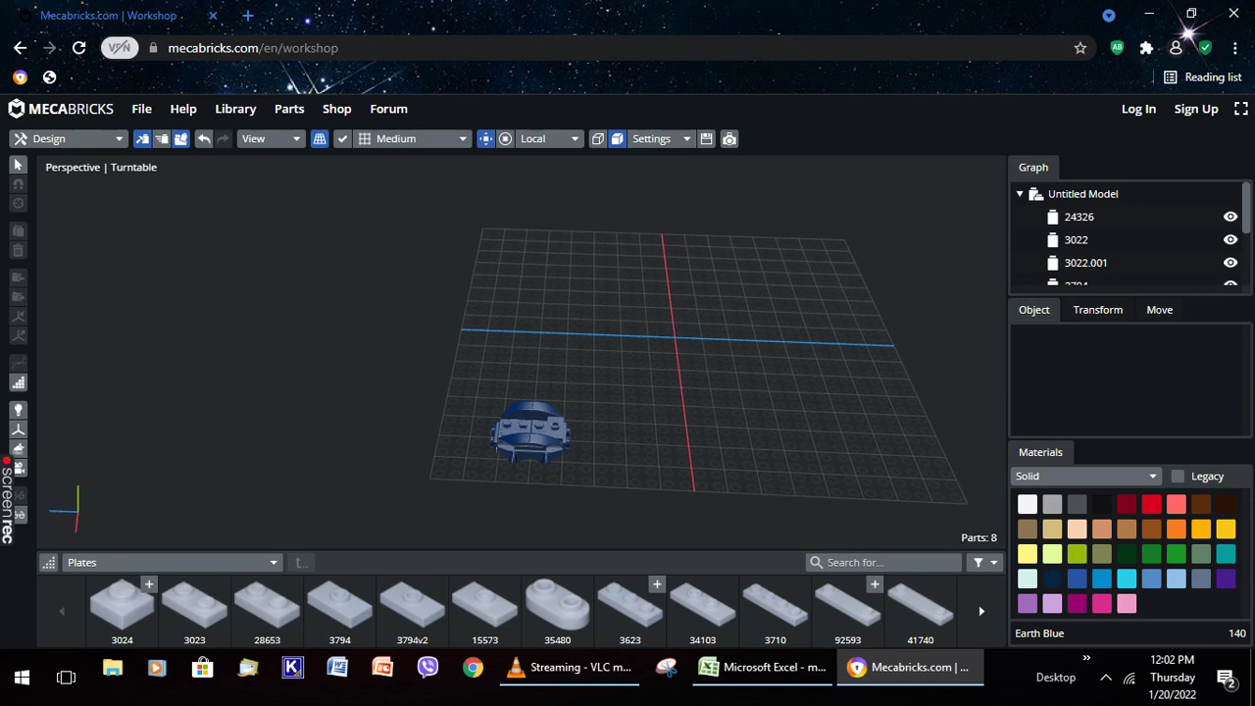
text(2569)
key(Return)
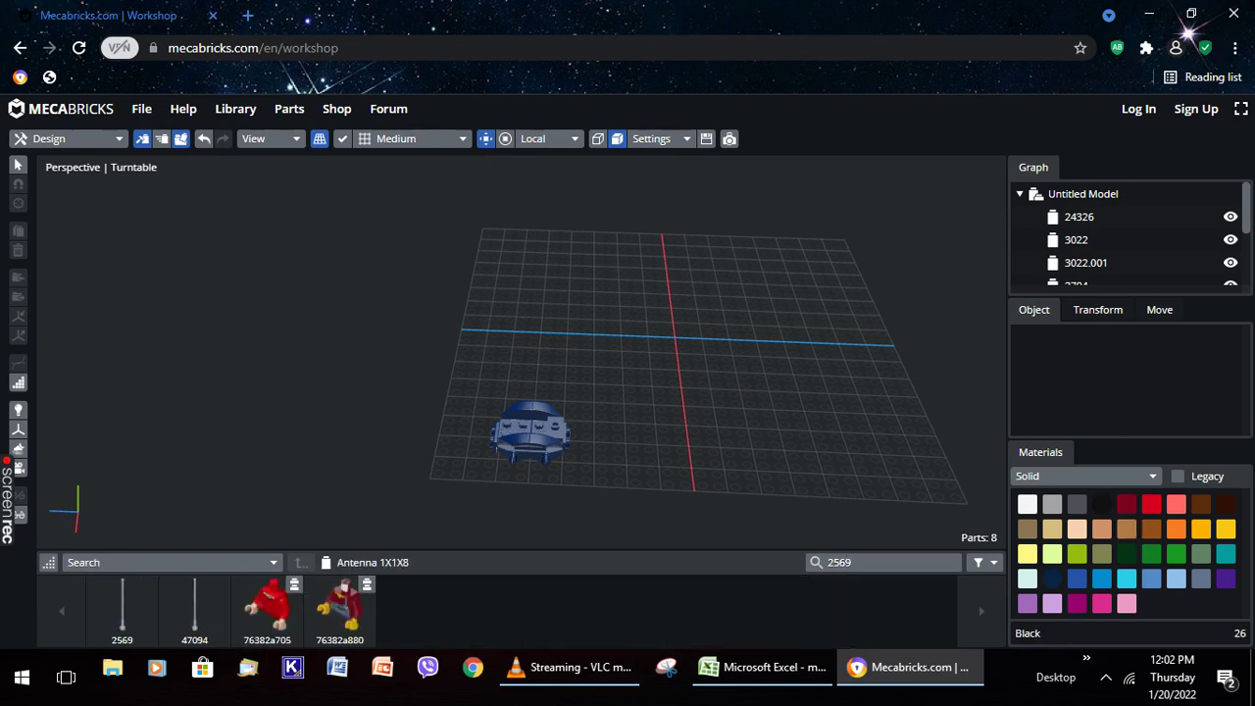
click(122, 607)
Move the antenna onto the single knob of the 1X2 plate on top of the vehicle
drag(596, 335, 485, 331)
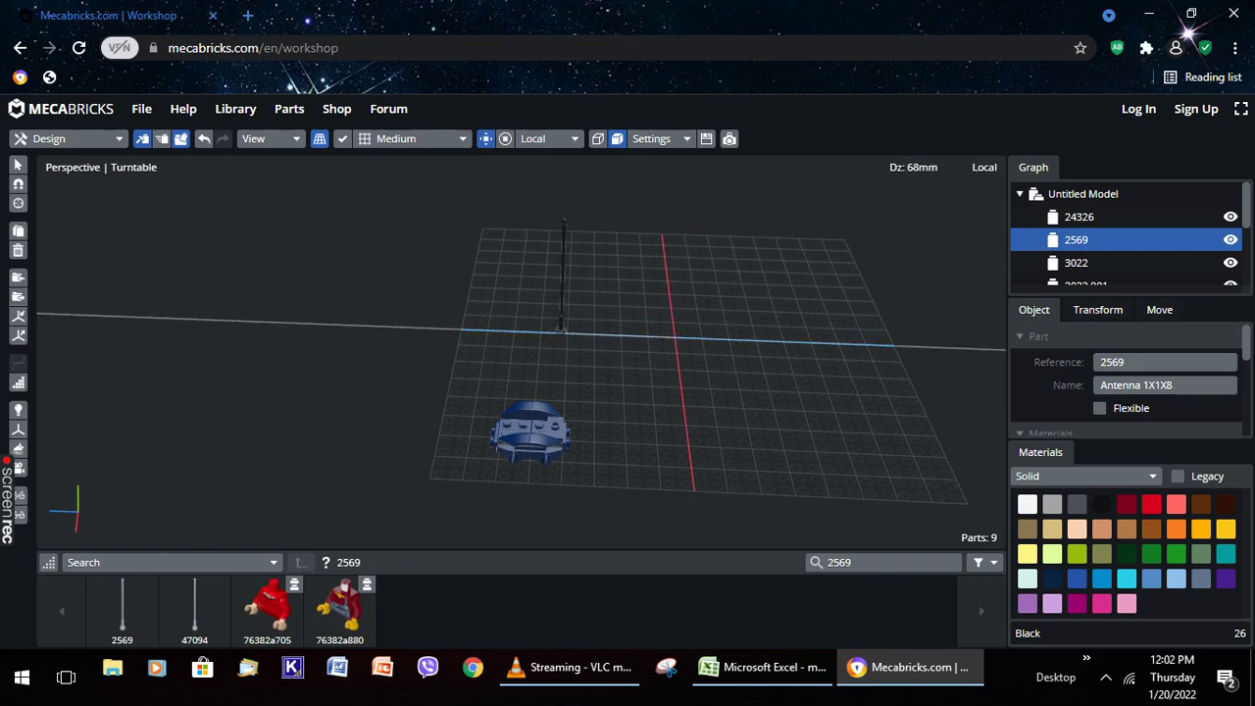
drag(561, 338, 558, 299)
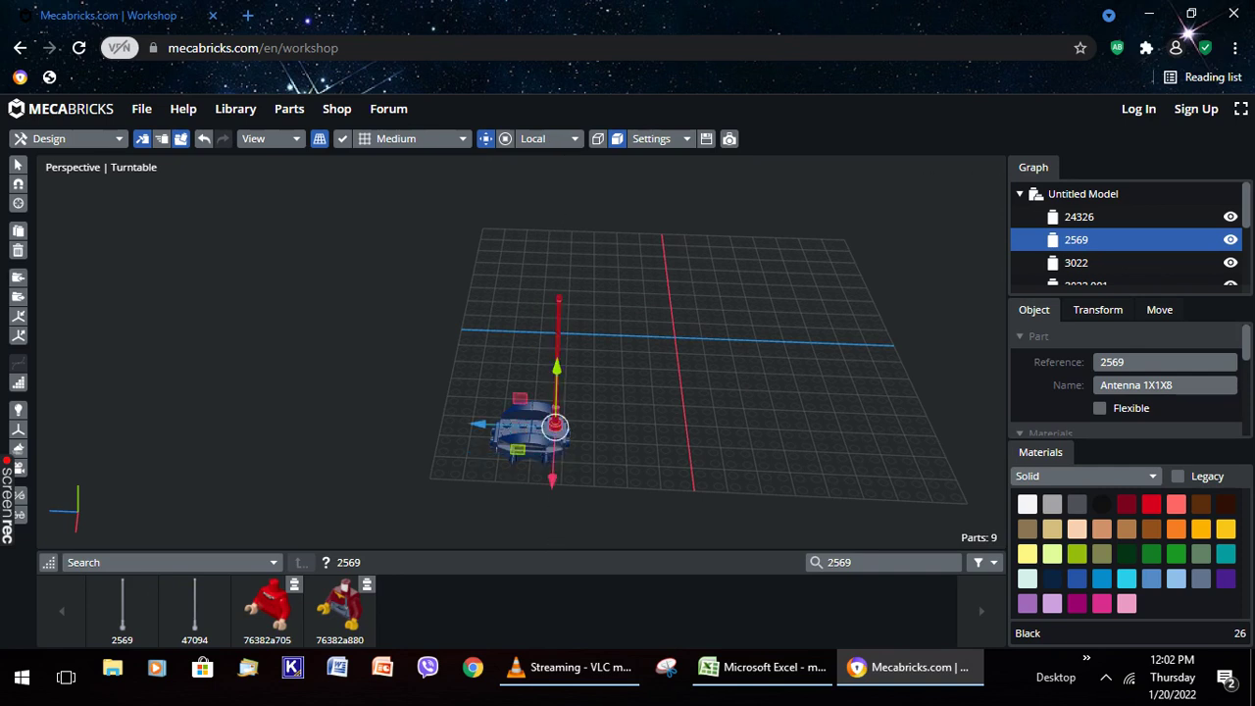
click(559, 294)
right_drag(560, 294, 562, 328)
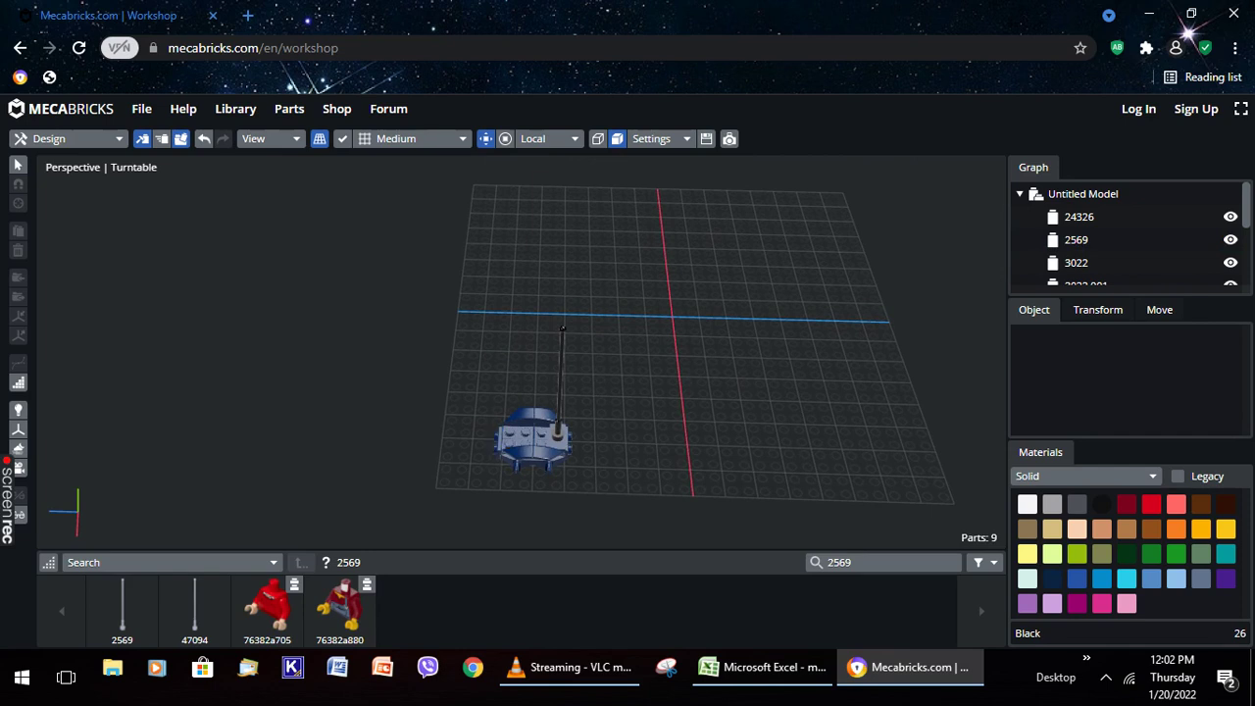
Add the Console W. Steering Wheel (73081) in Bright Red from the Transportation - Vehicles category
click(172, 562)
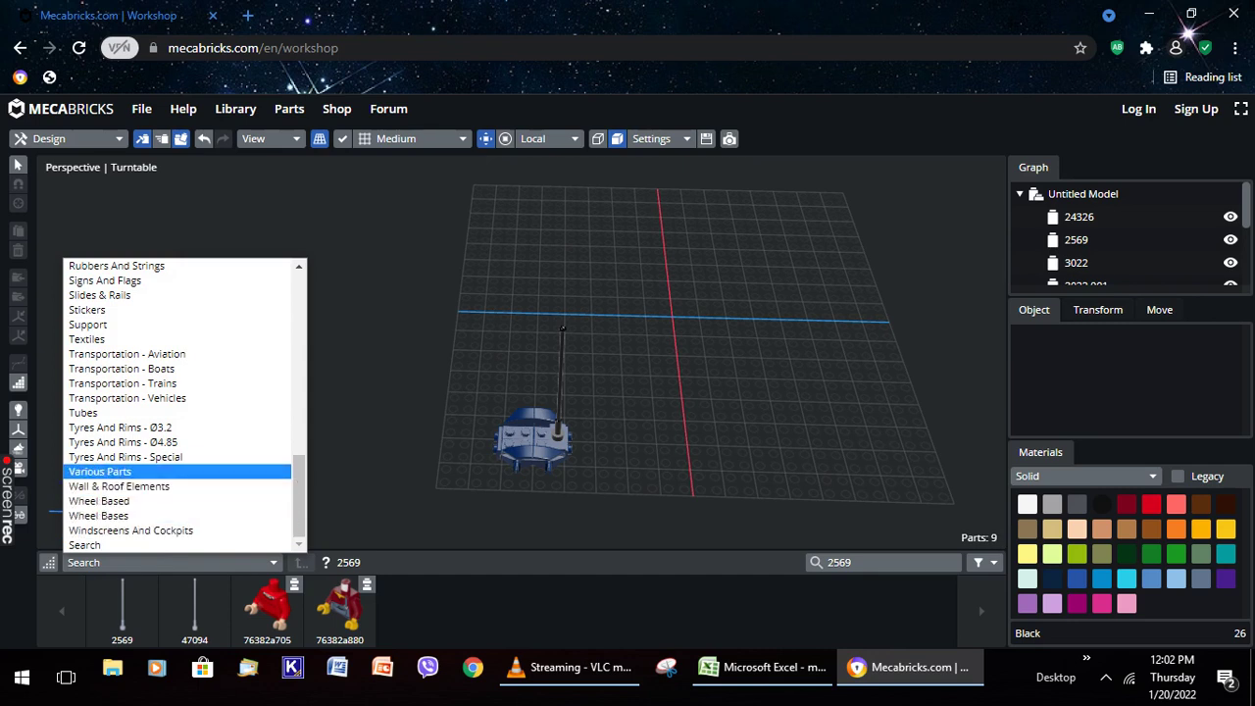
click(122, 383)
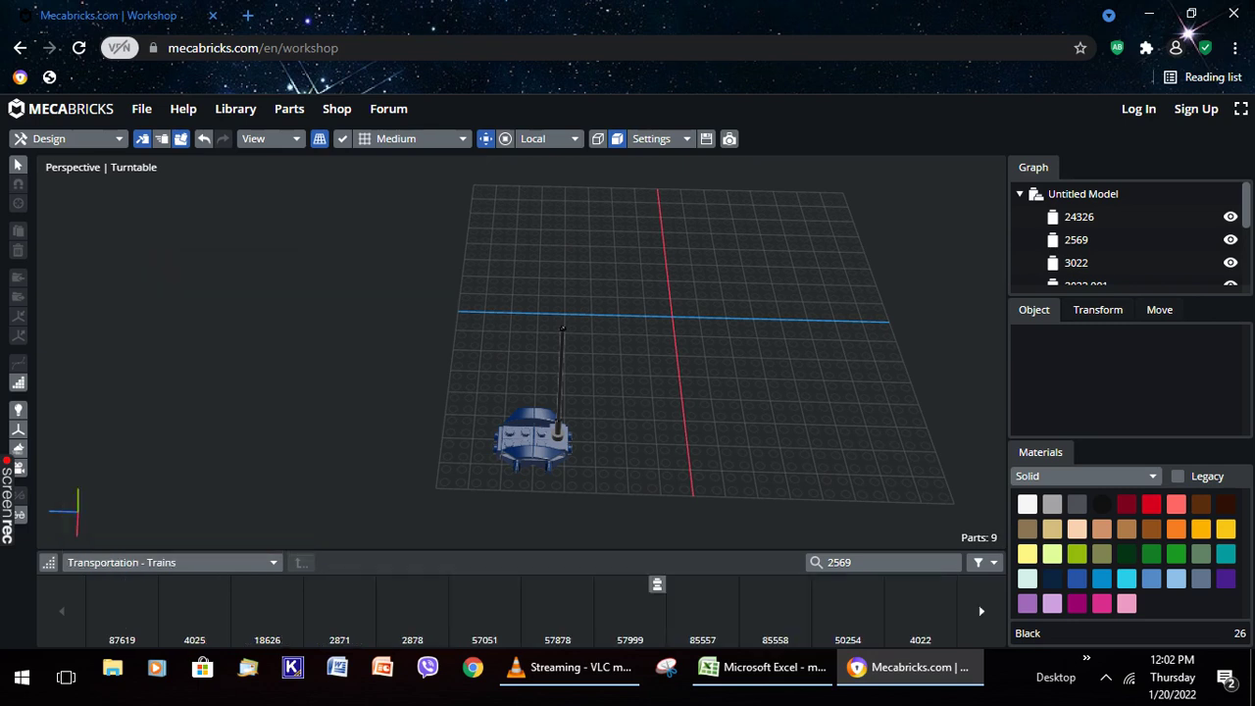
click(171, 562)
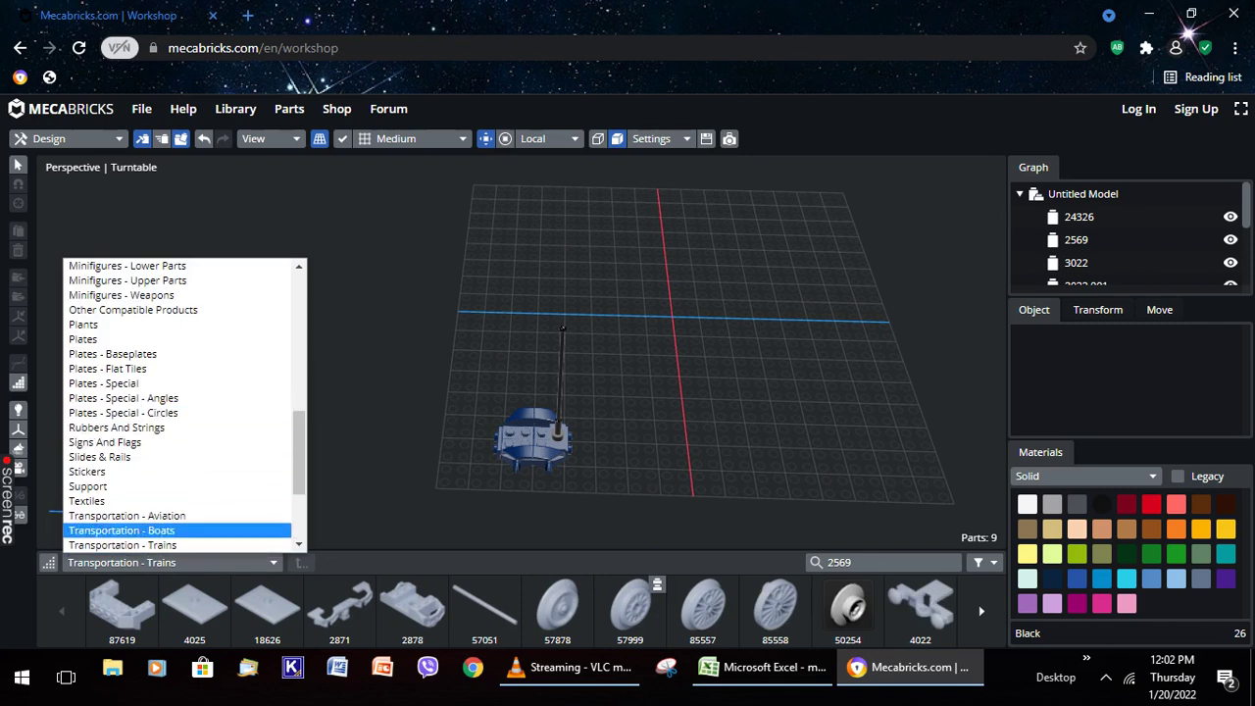
scroll(176, 458, down, 1)
scroll(176, 458, down, 1)
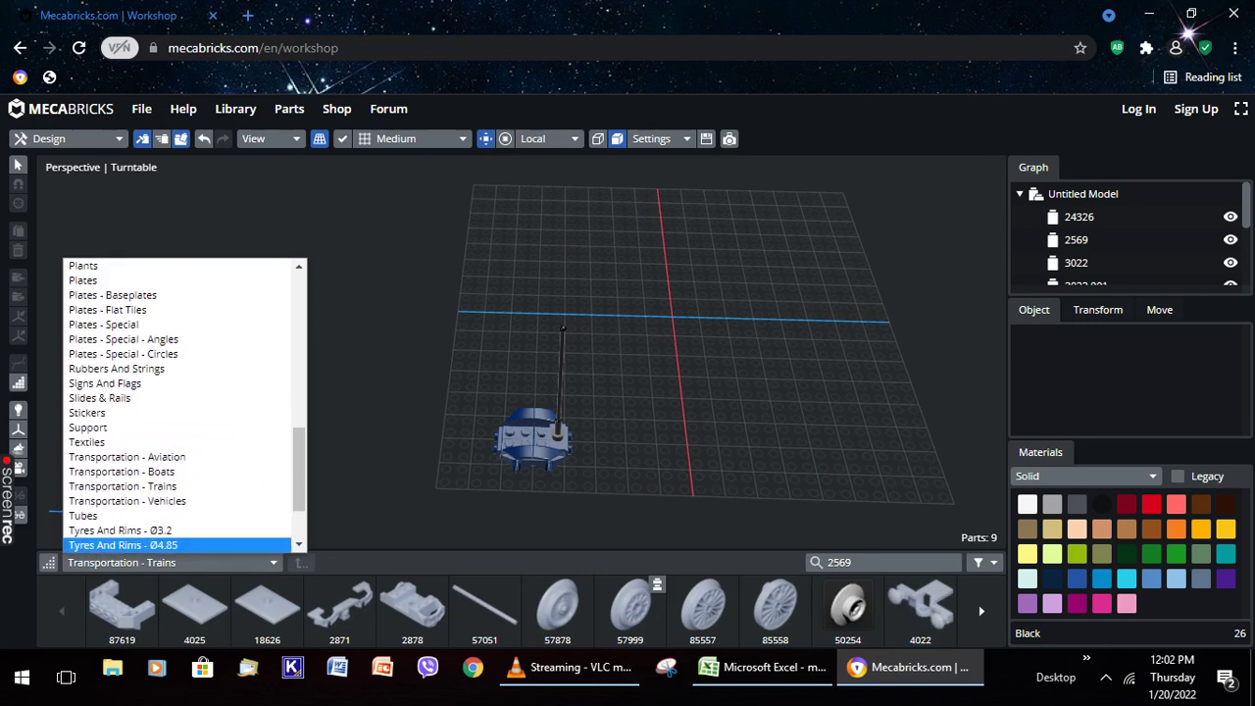
click(128, 498)
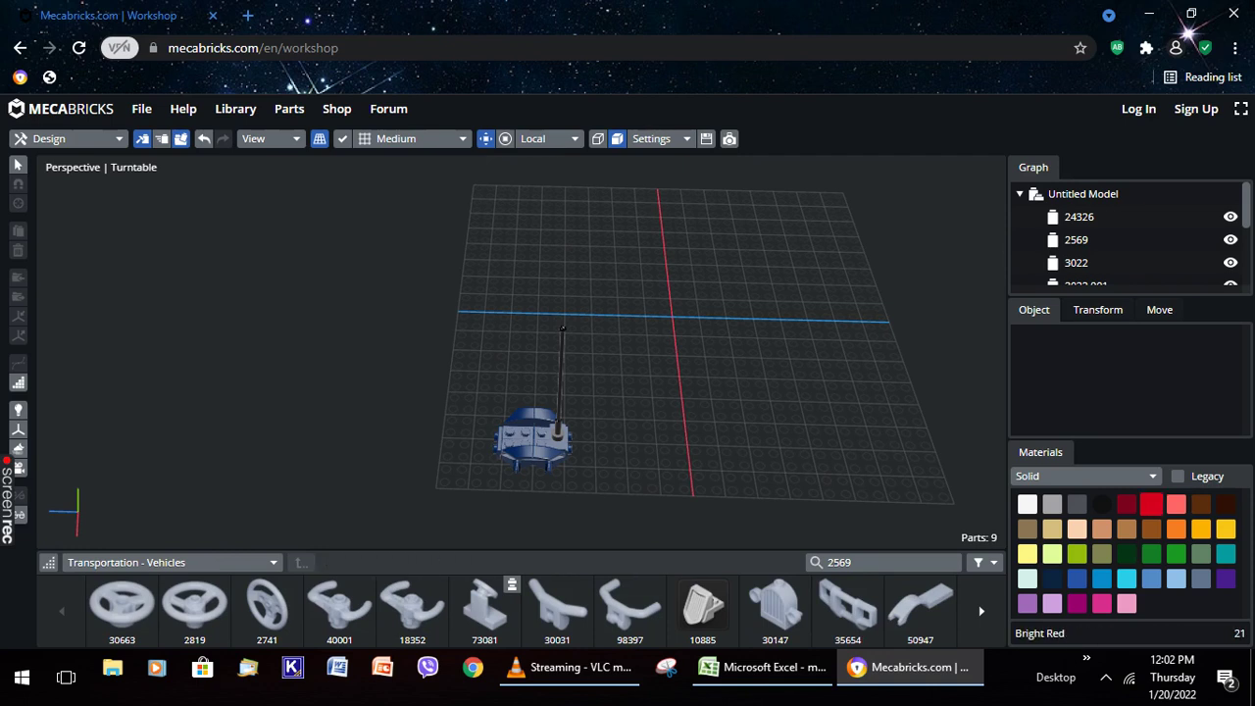
click(485, 603)
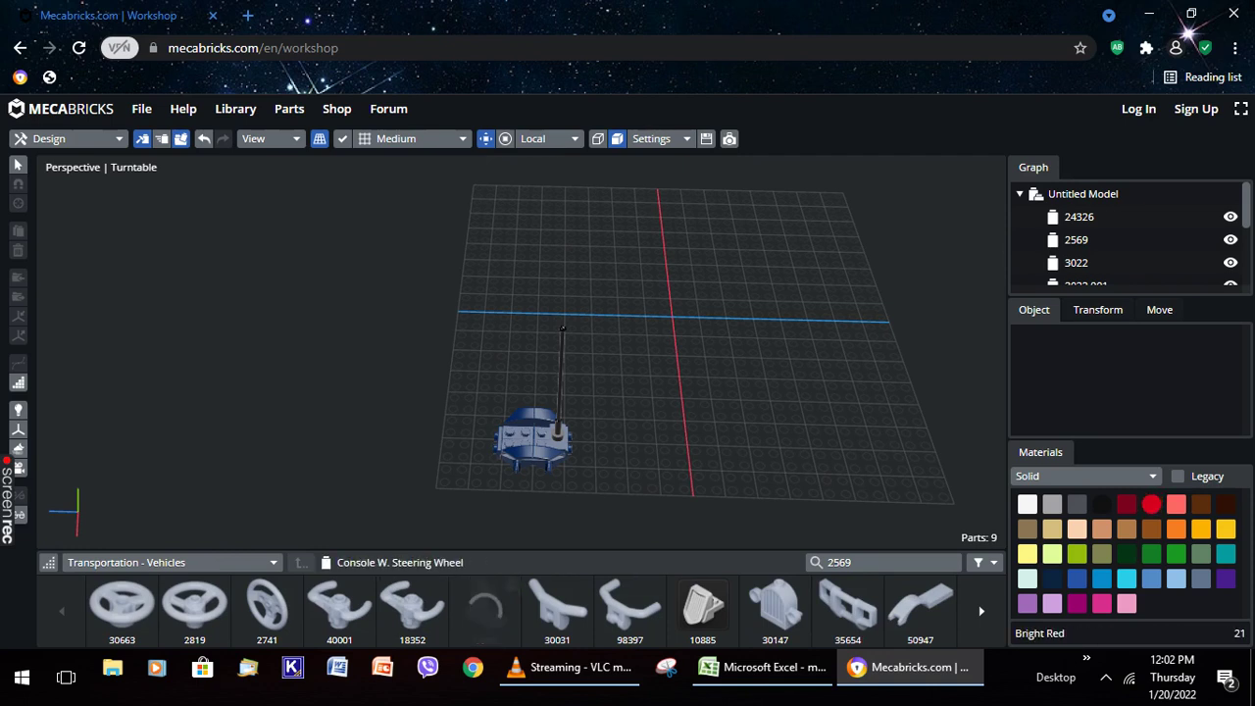
Place the console on the end of the vehicle opposite the antenna and colour its steering wheel Black
drag(594, 315, 439, 306)
drag(518, 324, 510, 423)
click(745, 392)
drag(745, 392, 745, 365)
click(527, 402)
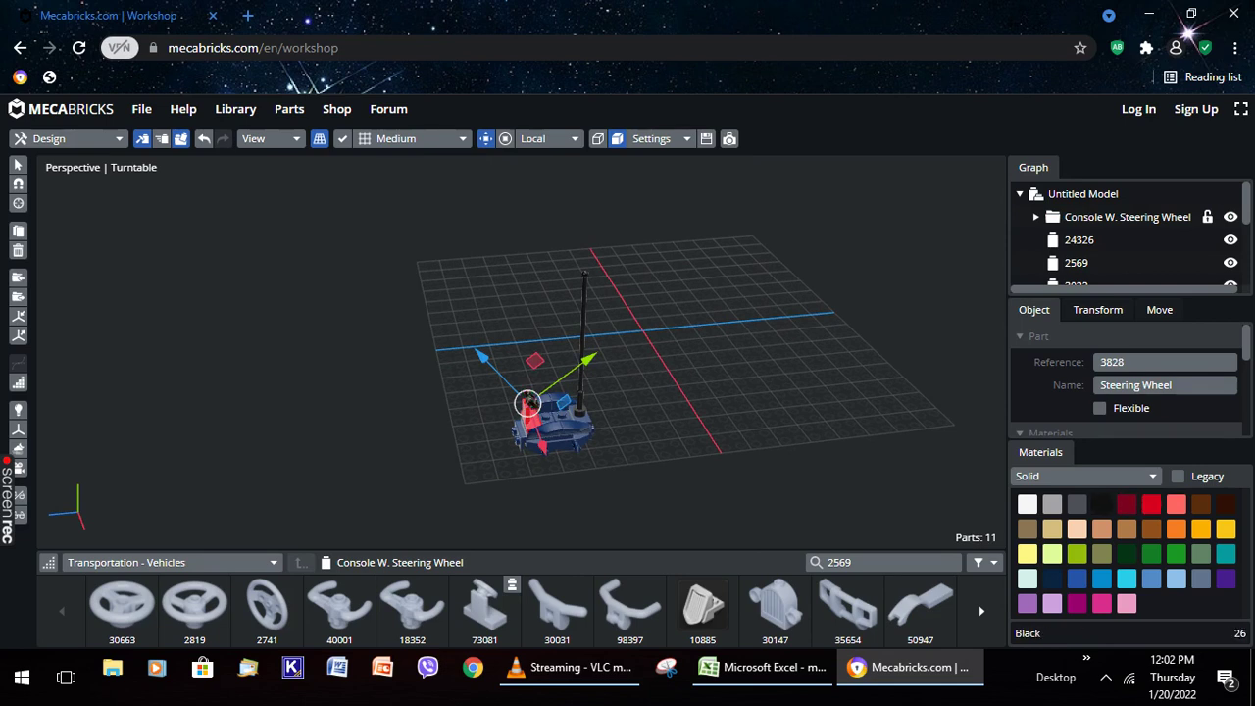
click(475, 382)
drag(475, 382, 506, 395)
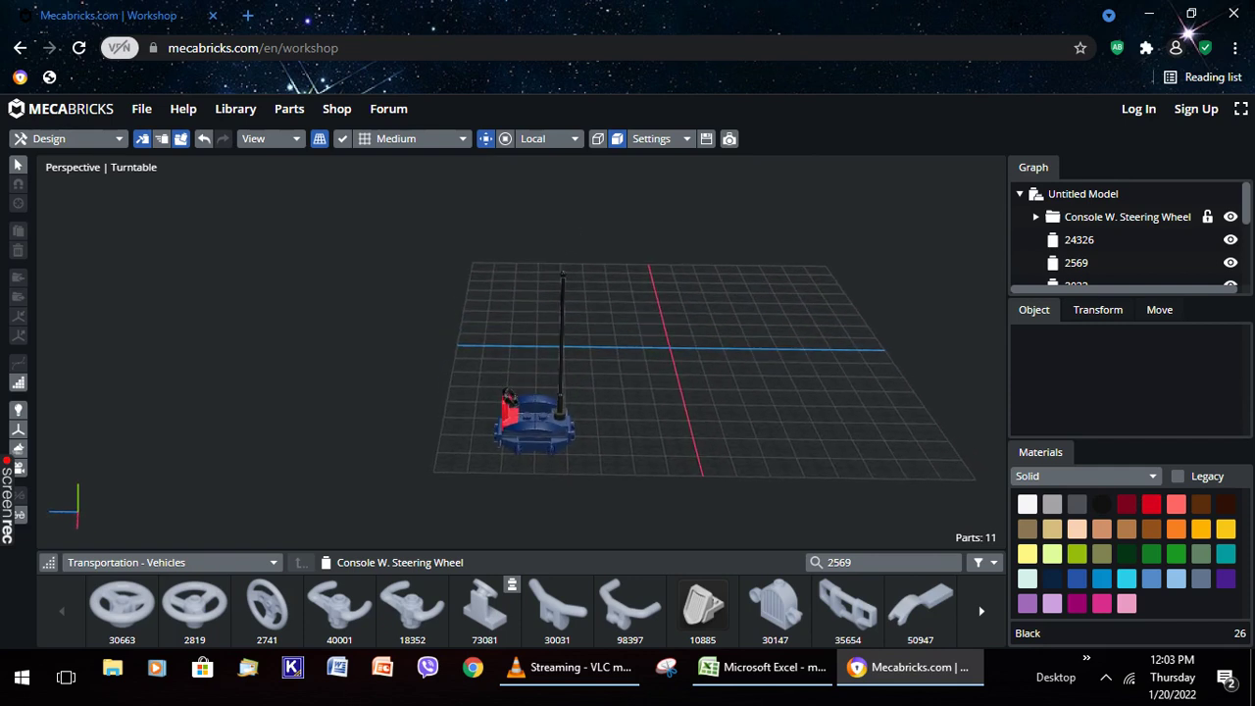
Search the parts library for "plate w. bow" and add the Plate W. Bow 1X4X2/3 - Star (93273d3)
key(BackSpace)
text(plate w. bow)
key(Return)
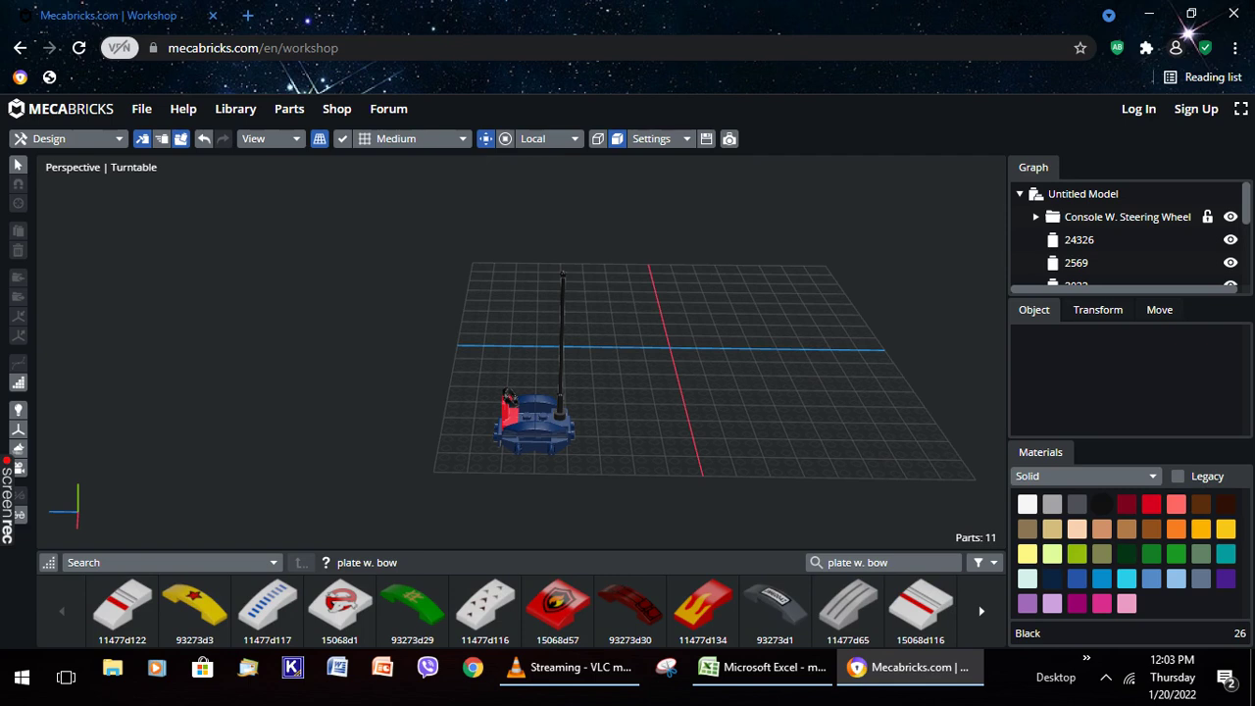
click(194, 605)
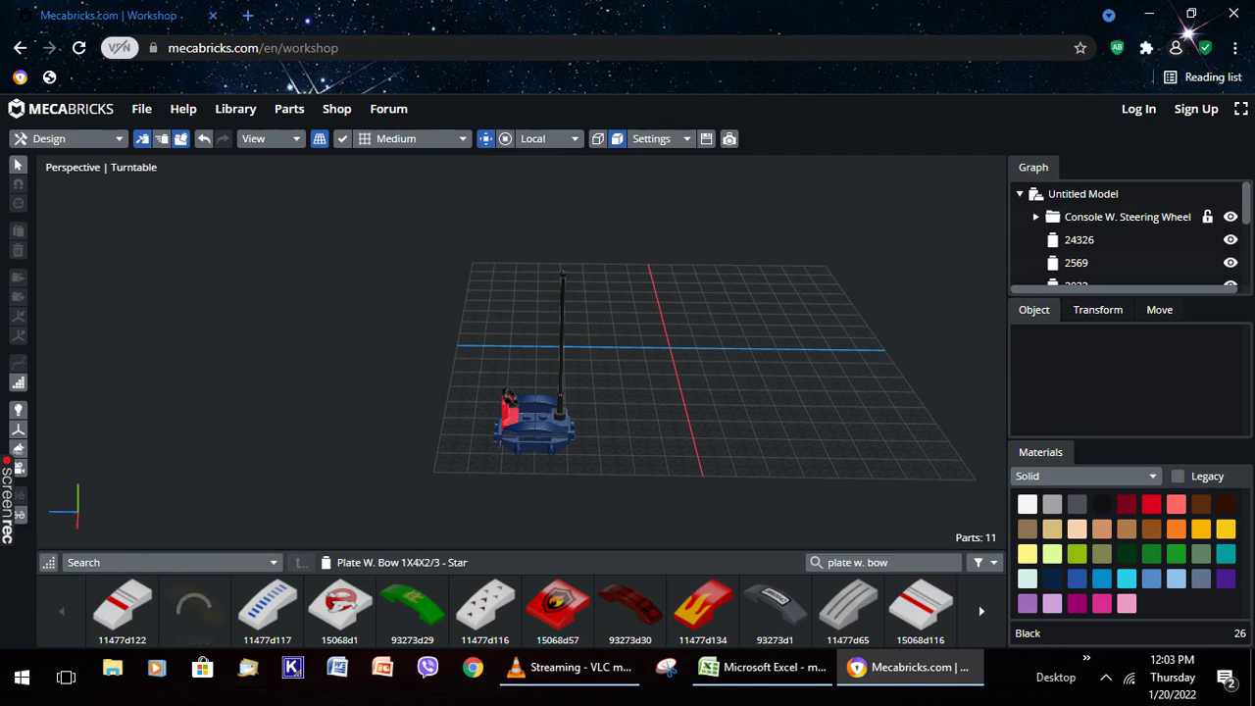
drag(673, 375, 696, 428)
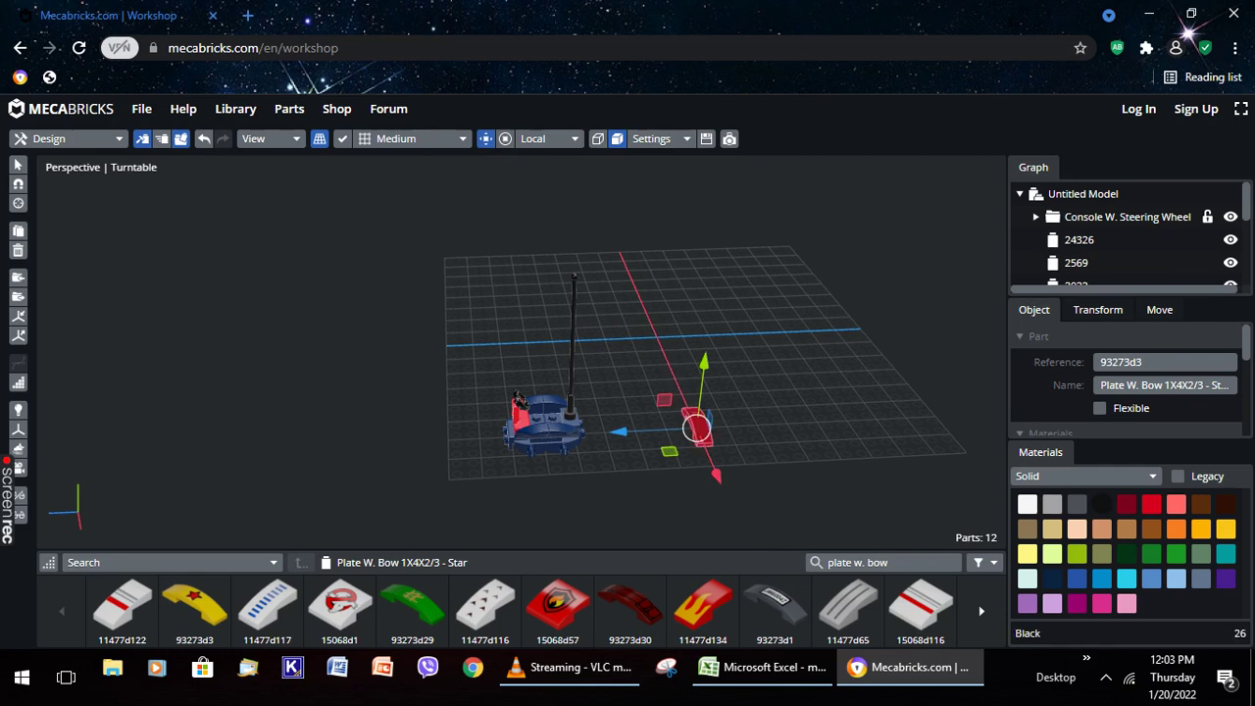
Rotate the star bow plate onto its edge so its curved face points outward
key(Up)
key(Up)
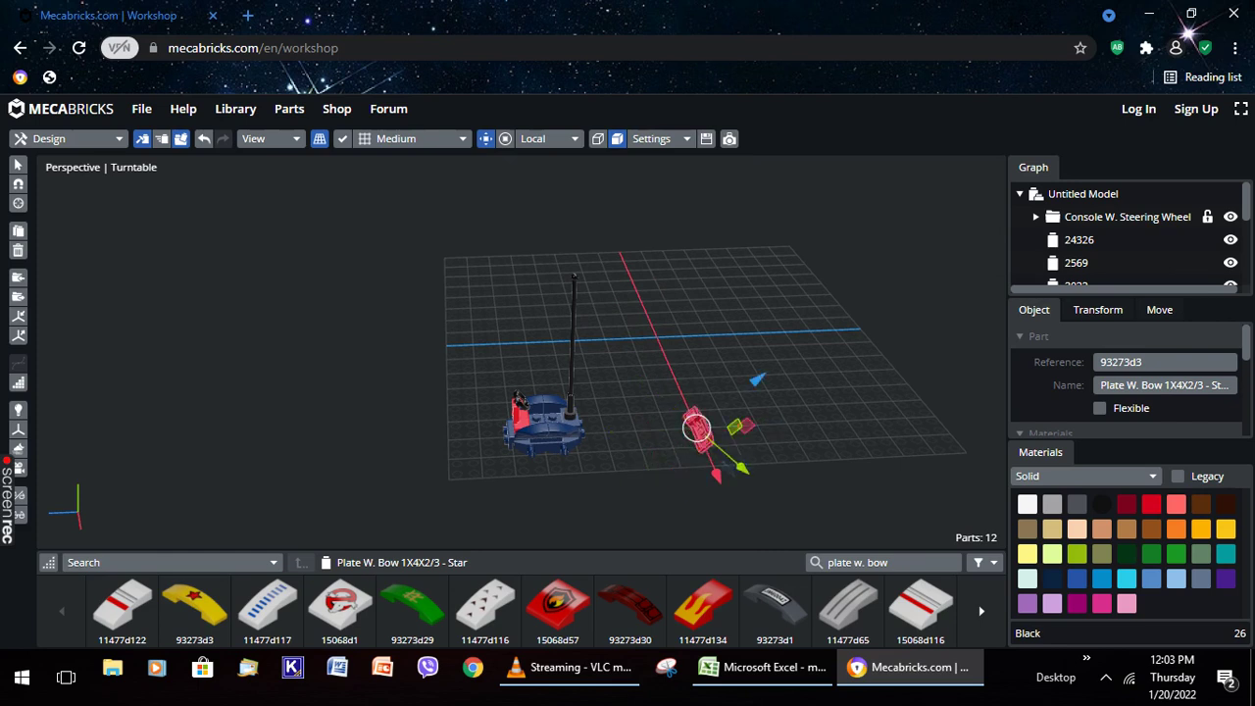
key(Escape)
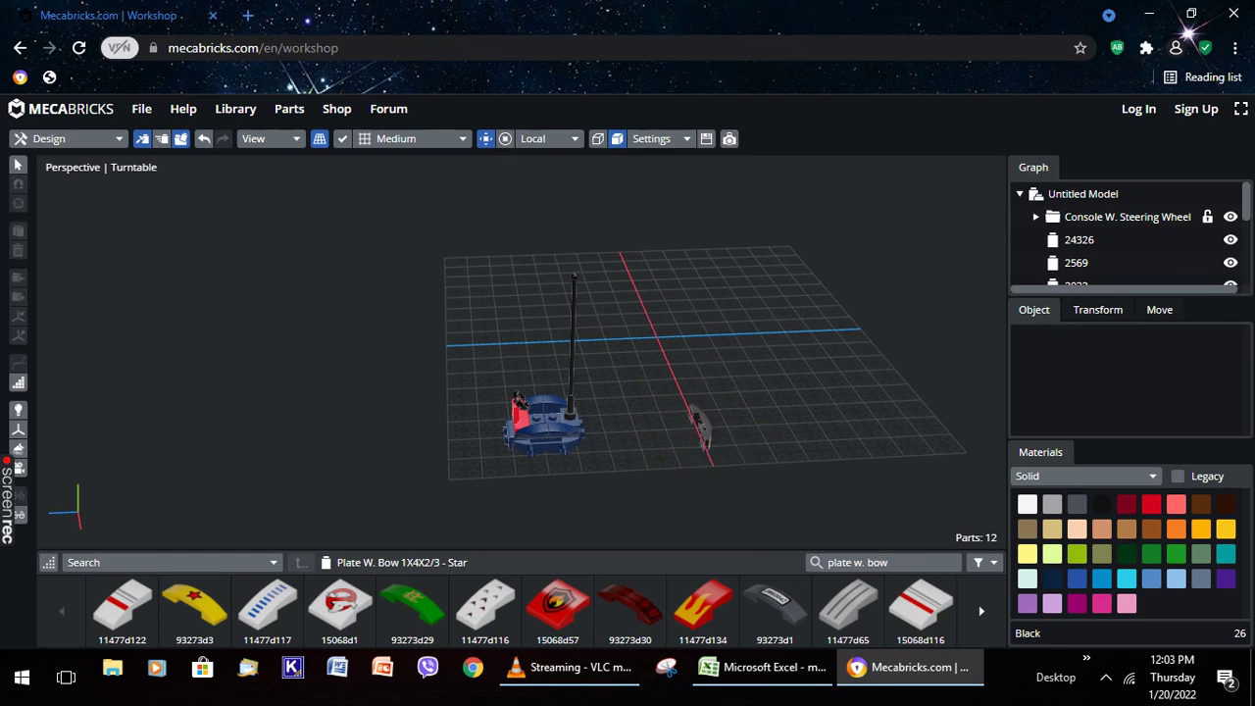
Move the star bow plate across the grid to the antenna end of the vehicle
click(698, 426)
right_drag(698, 427, 862, 427)
drag(542, 510, 475, 433)
right_drag(476, 434, 454, 415)
drag(412, 421, 396, 421)
drag(439, 461, 440, 461)
drag(436, 416, 439, 451)
right_drag(438, 451, 637, 441)
drag(642, 428, 632, 429)
right_drag(632, 428, 676, 402)
click(628, 412)
middle_drag(676, 402, 722, 407)
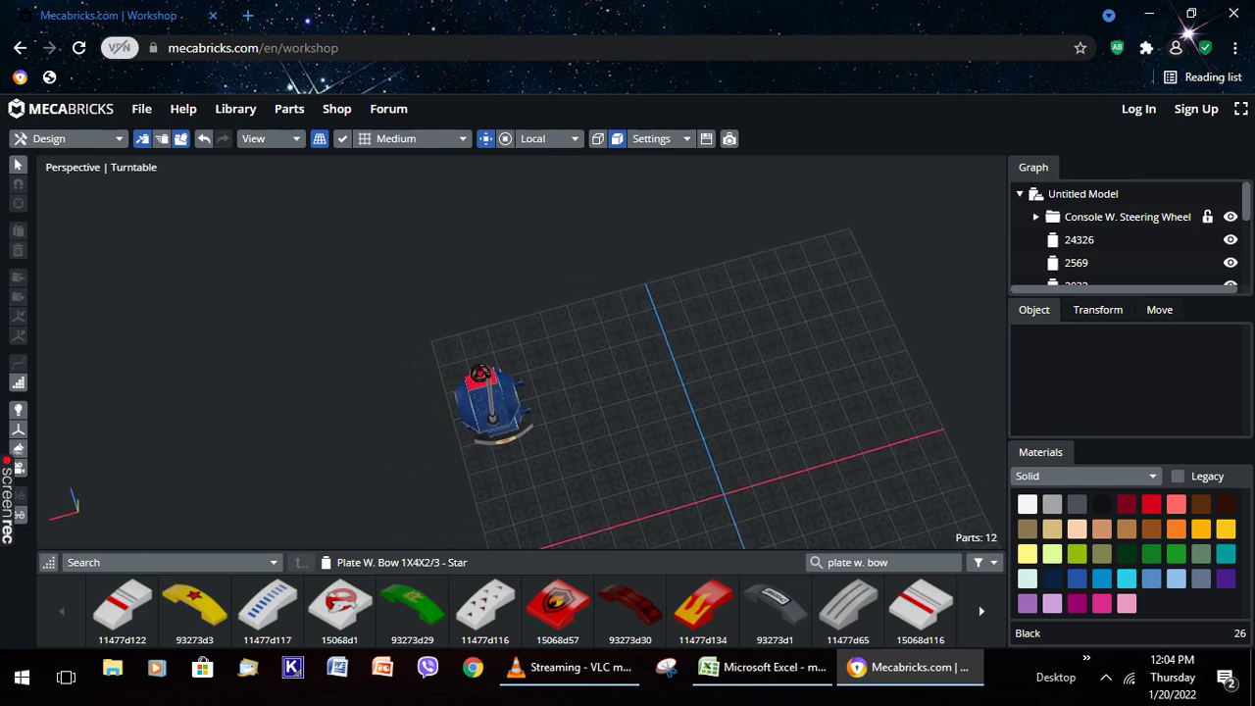
Shift the two wheel arches slightly sideways so they line up with the chassis beneath them
right_drag(722, 406, 764, 397)
click(460, 373)
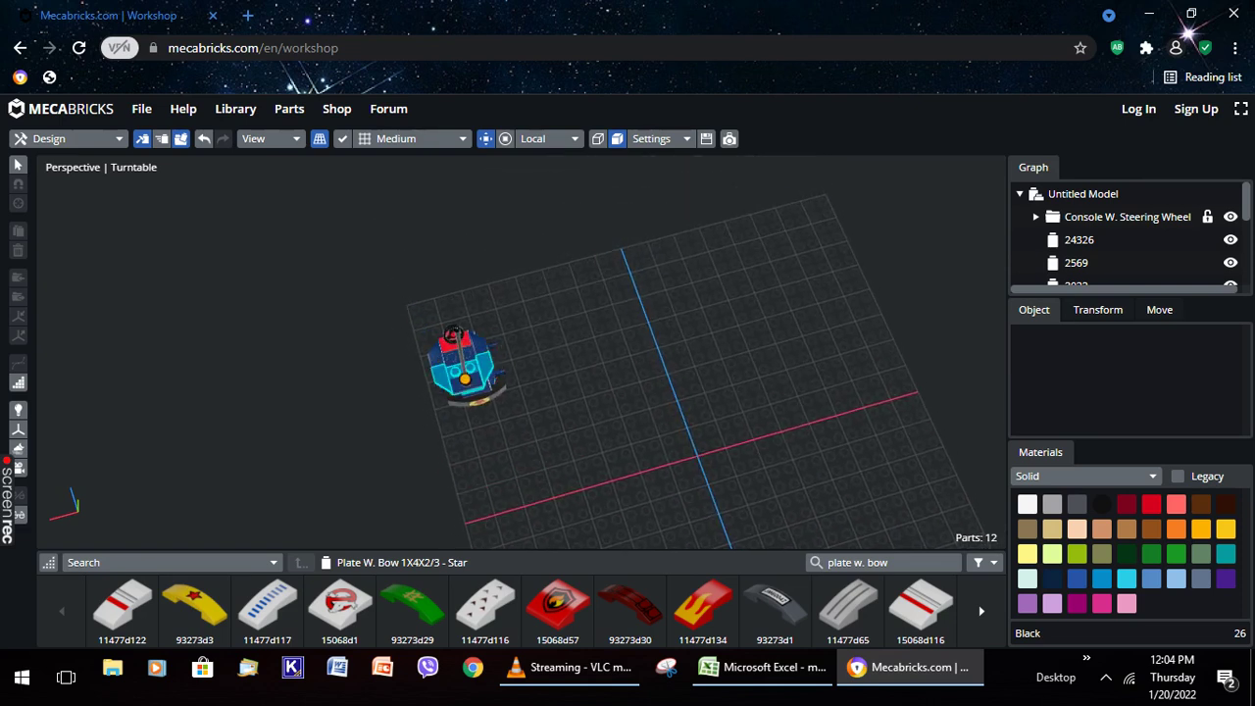
drag(524, 362, 534, 359)
click(465, 358)
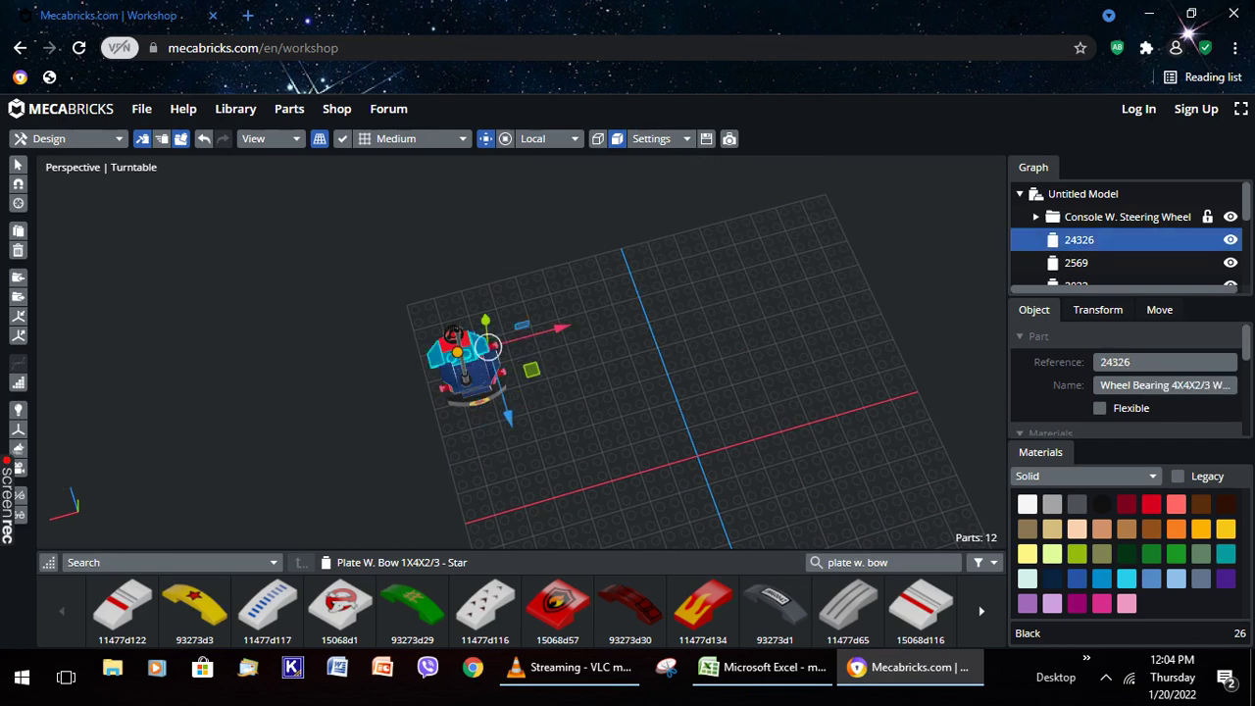
drag(534, 331, 534, 332)
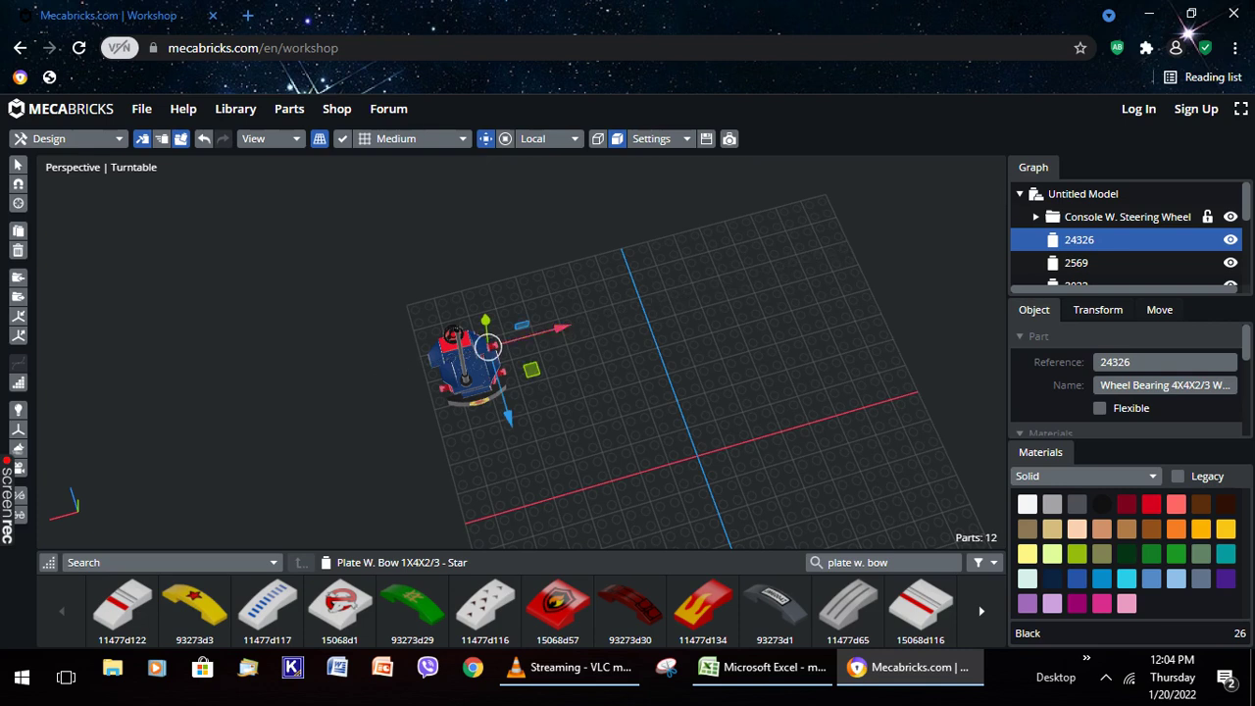
key(Escape)
click(452, 334)
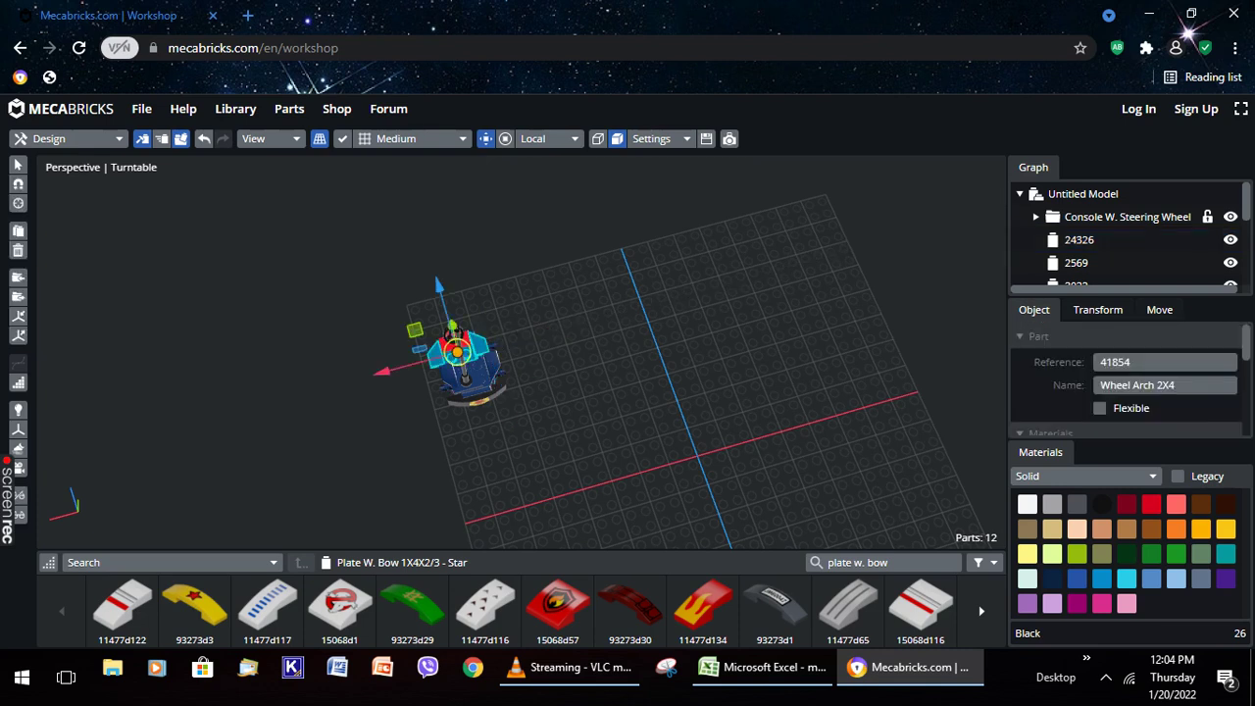
key(Escape)
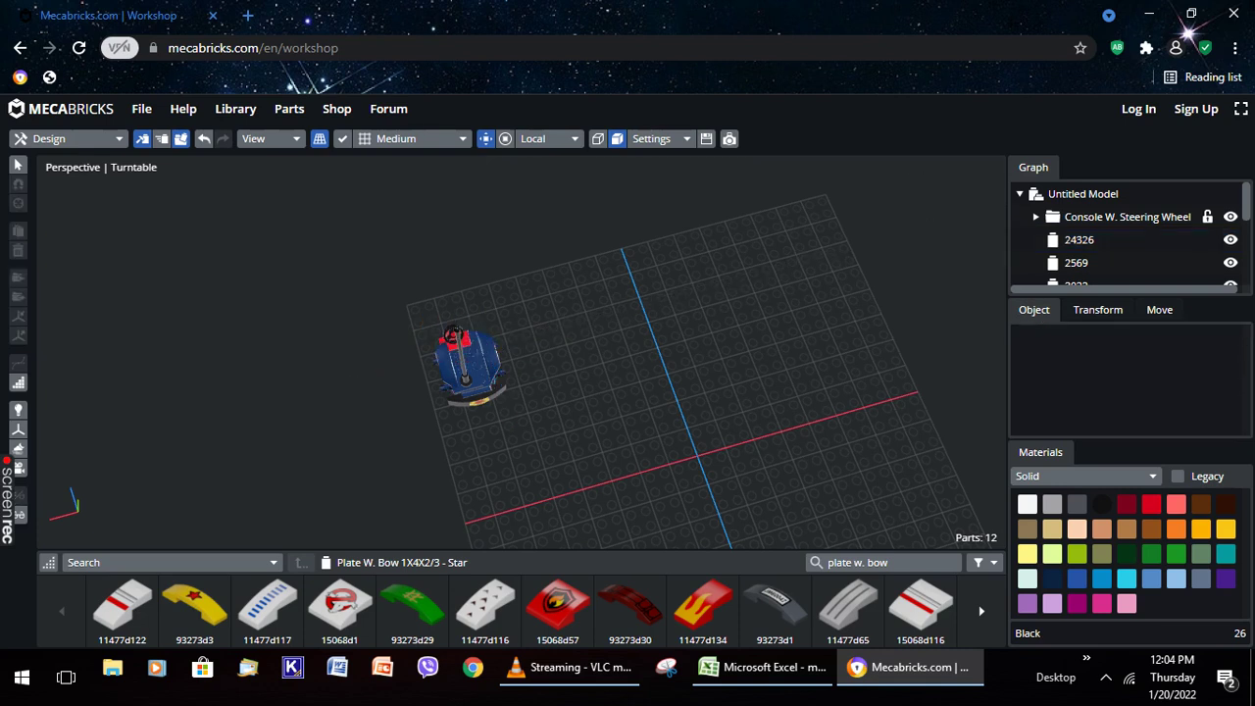
Shift the steering wheel console sideways to line it up with the moved wheel arch
click(451, 335)
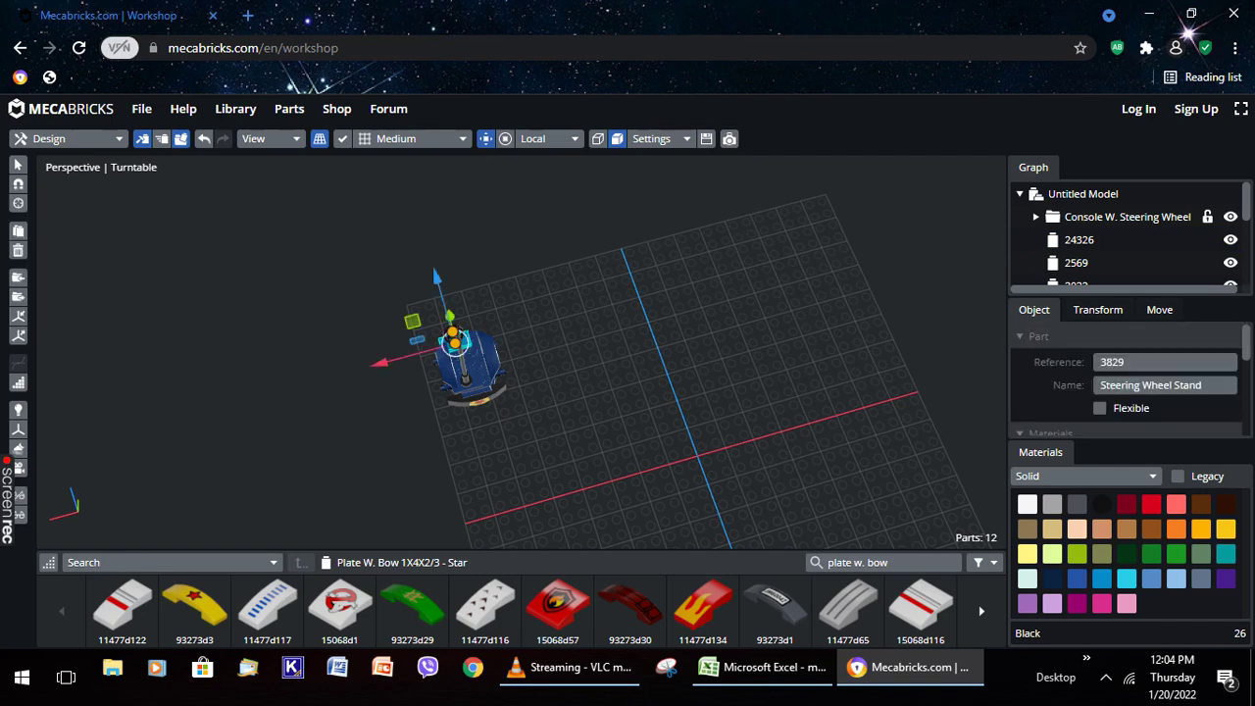
click(453, 336)
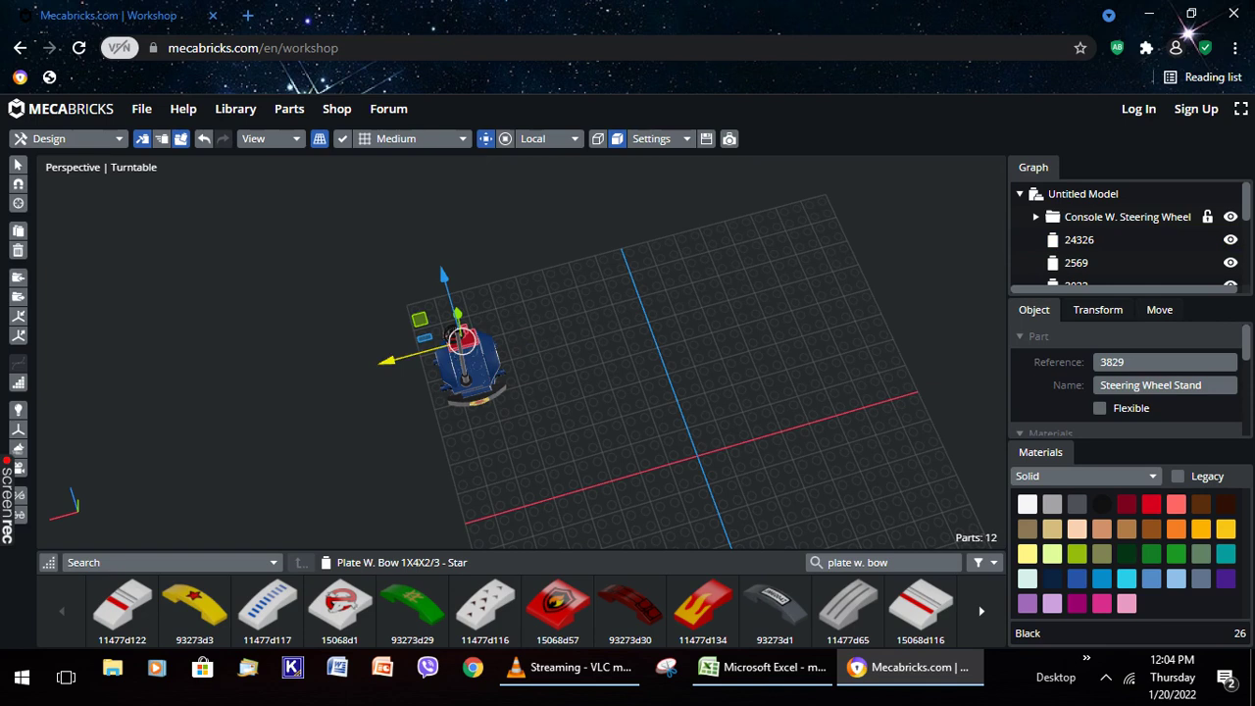
click(462, 339)
drag(452, 333, 421, 264)
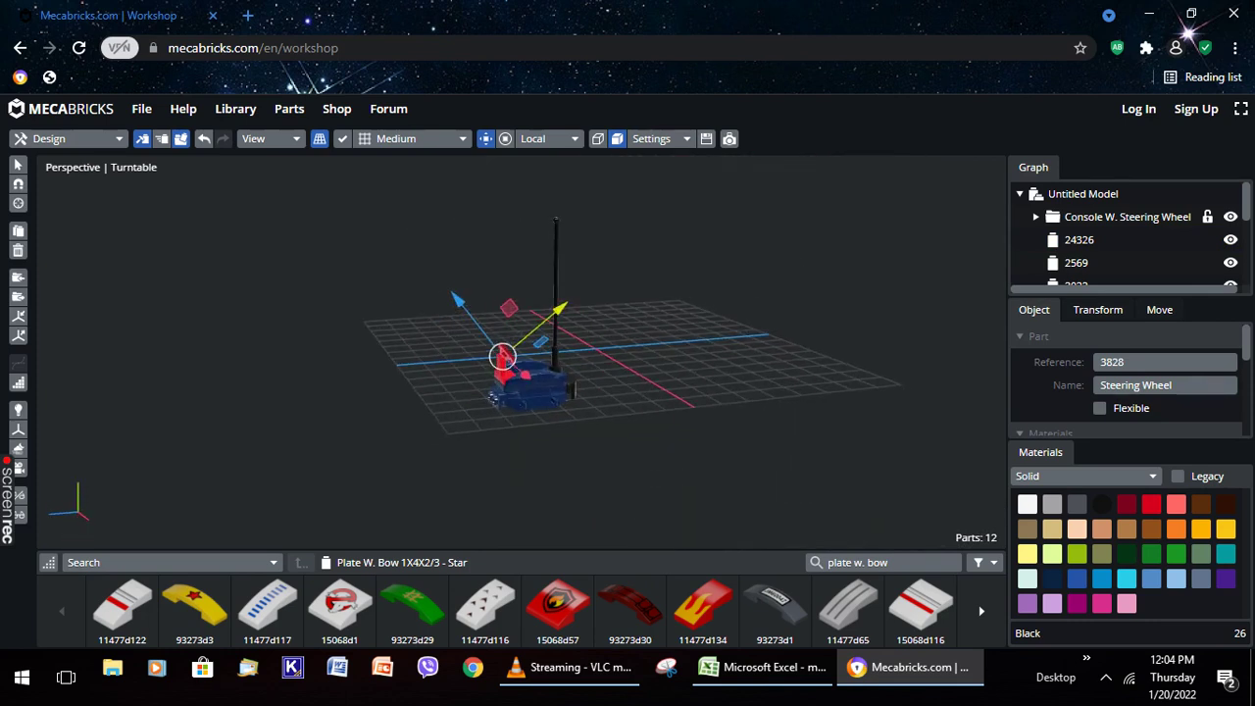
key(Escape)
Raise the angular plate at the console end of the chassis, working from a side view
key(1)
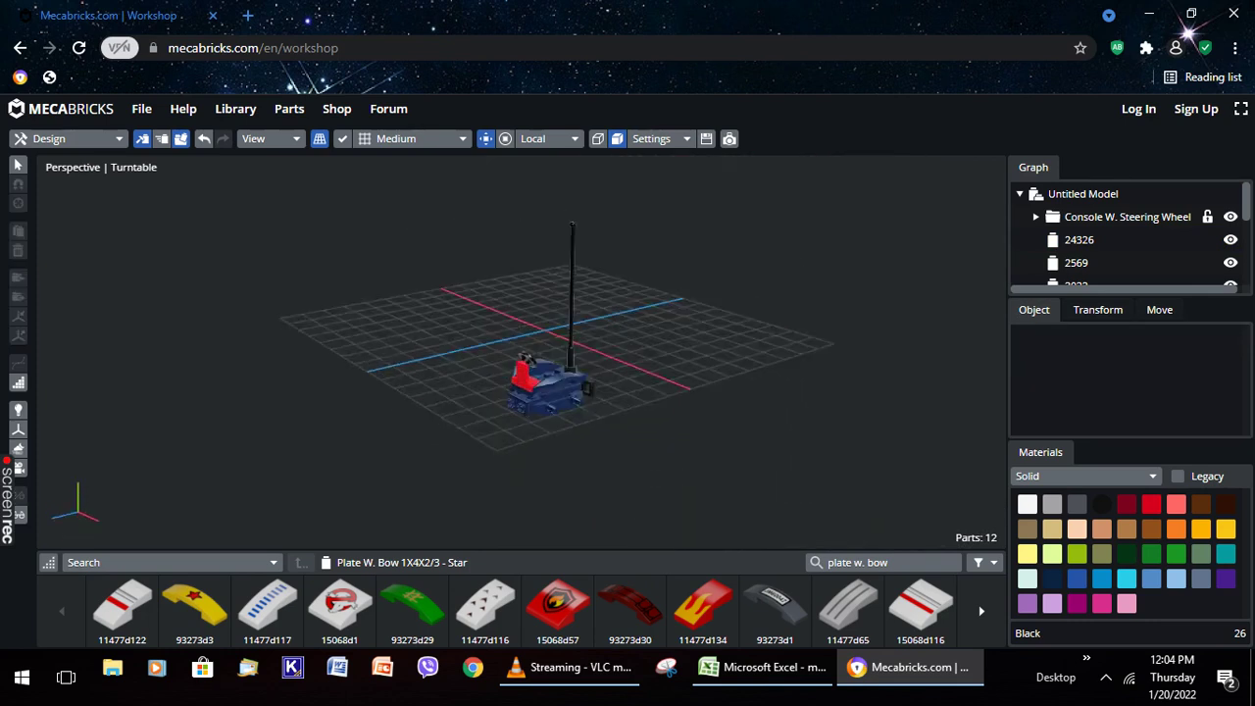
key(3)
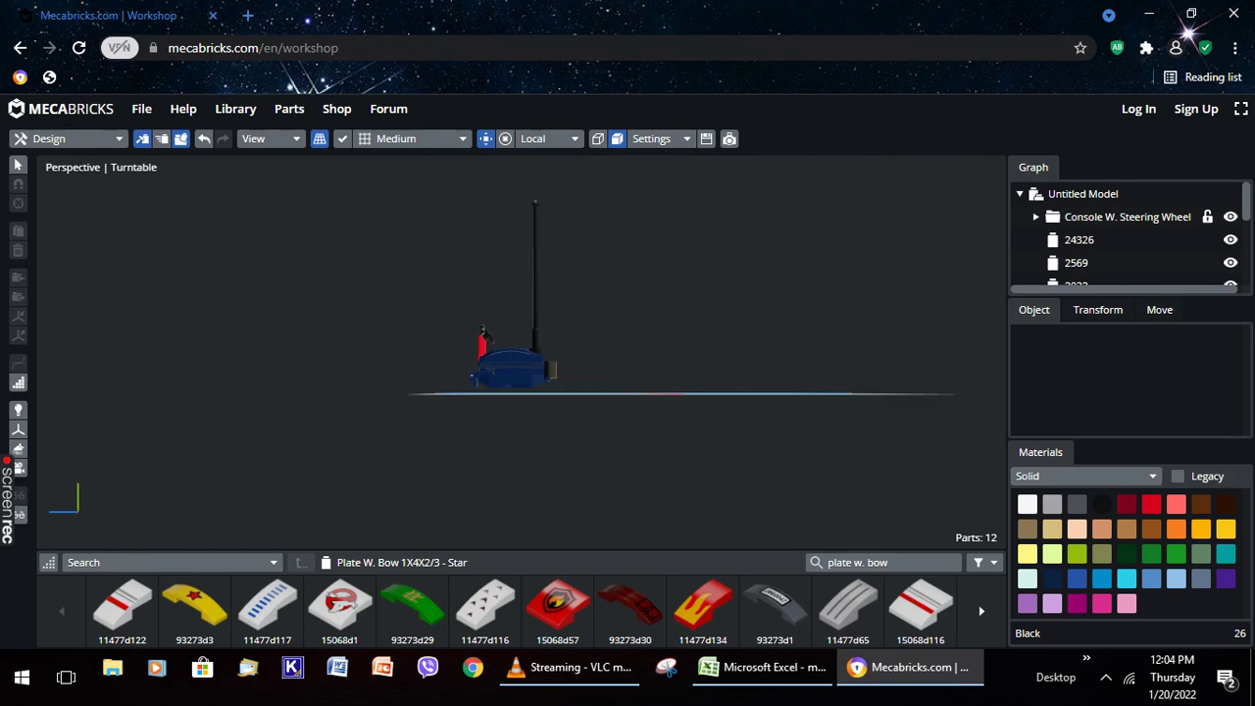
key(8)
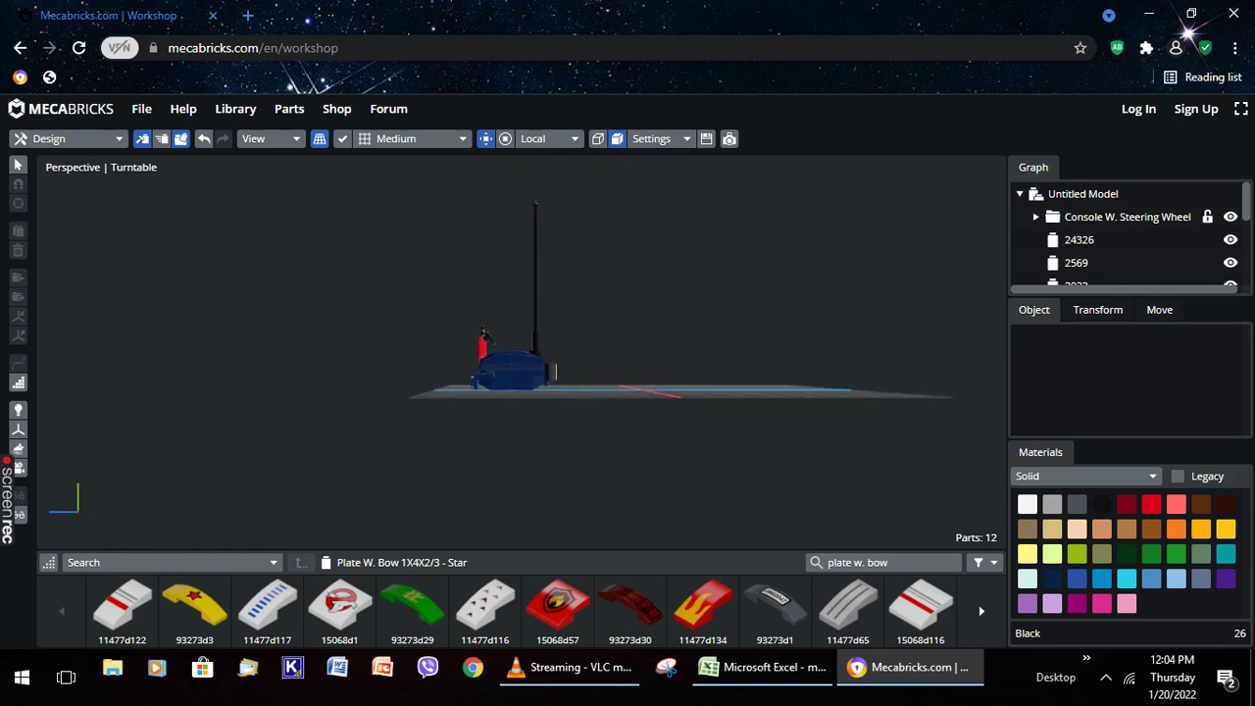
click(483, 377)
drag(475, 431, 474, 431)
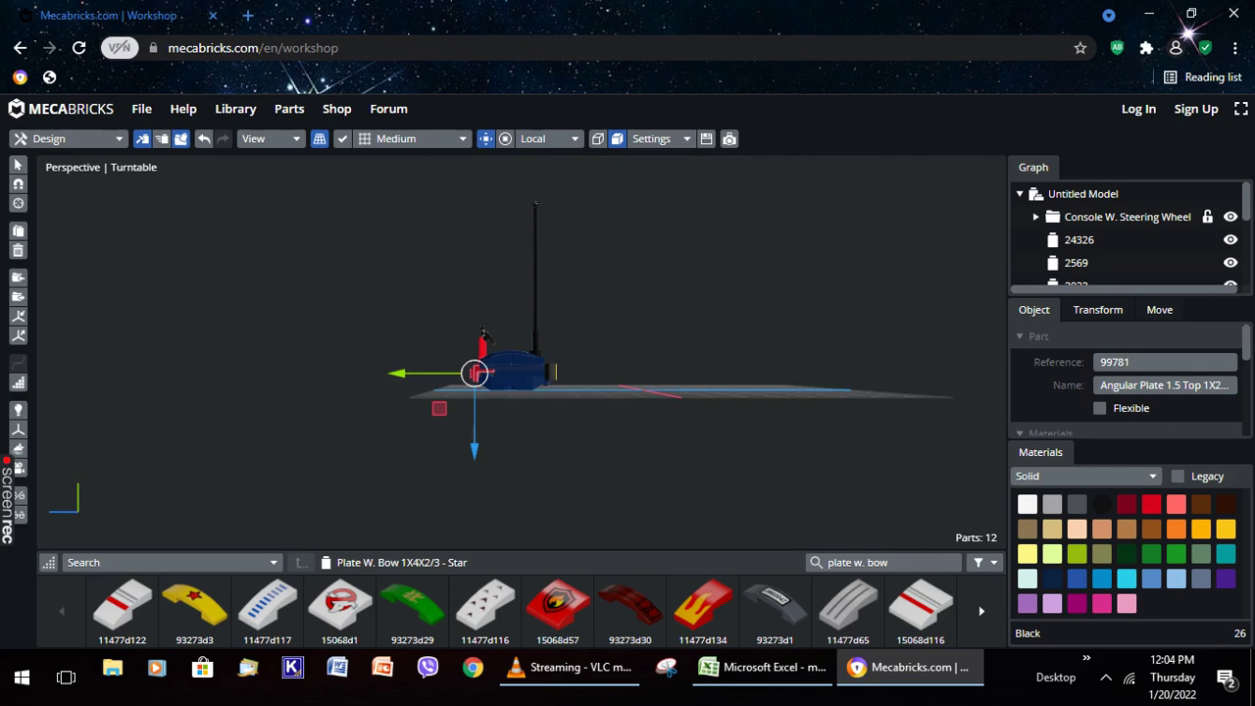
key(ctrl+d)
key(Delete)
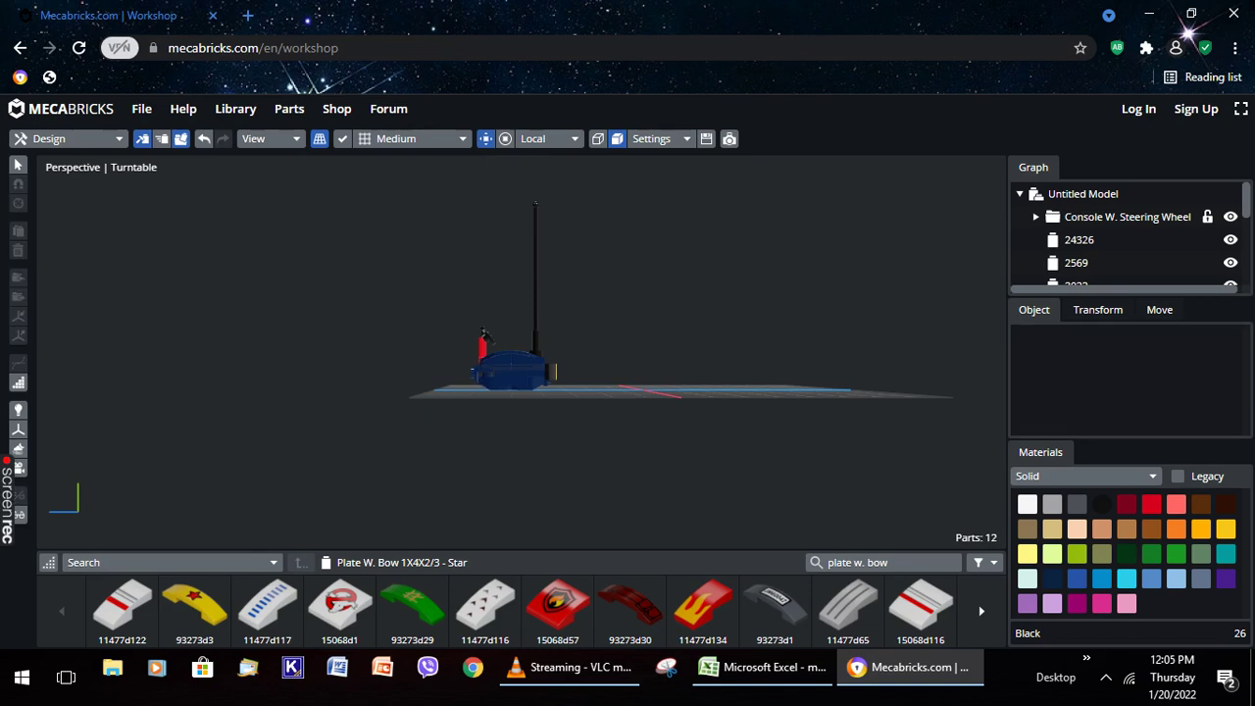
Replace the console-end angular plate with a copy of the antenna-end one, turned the opposite way
click(478, 370)
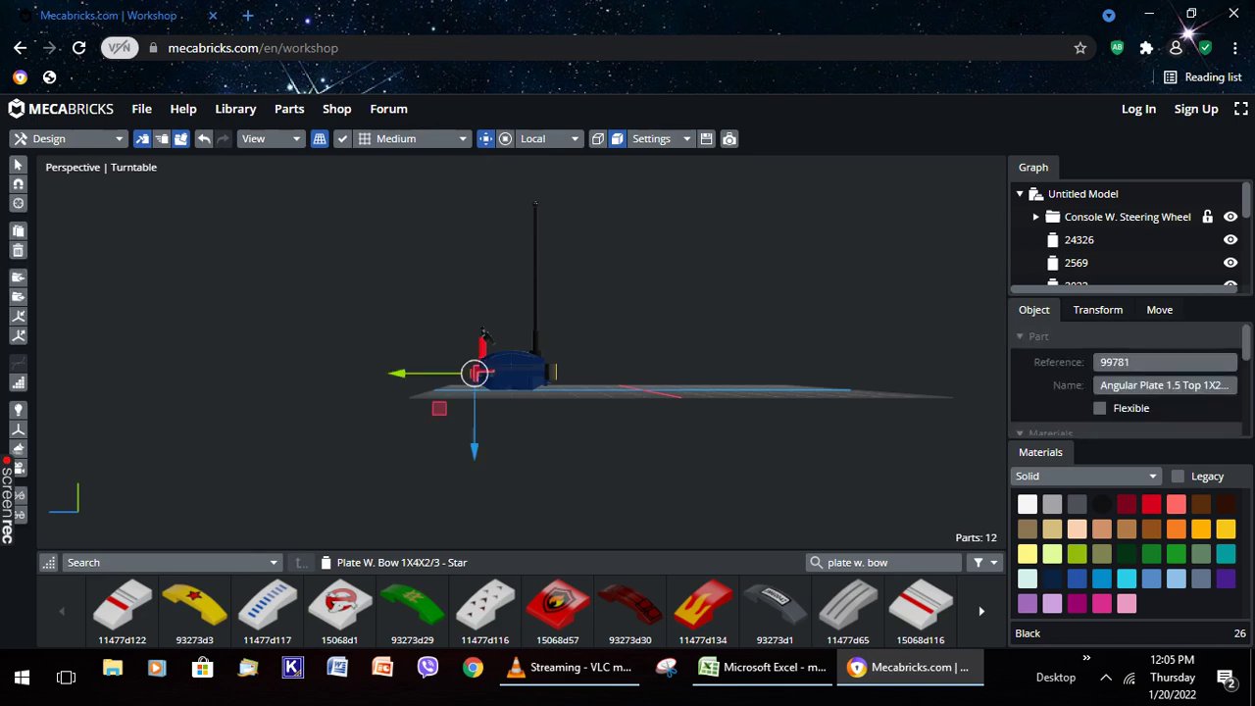
key(Delete)
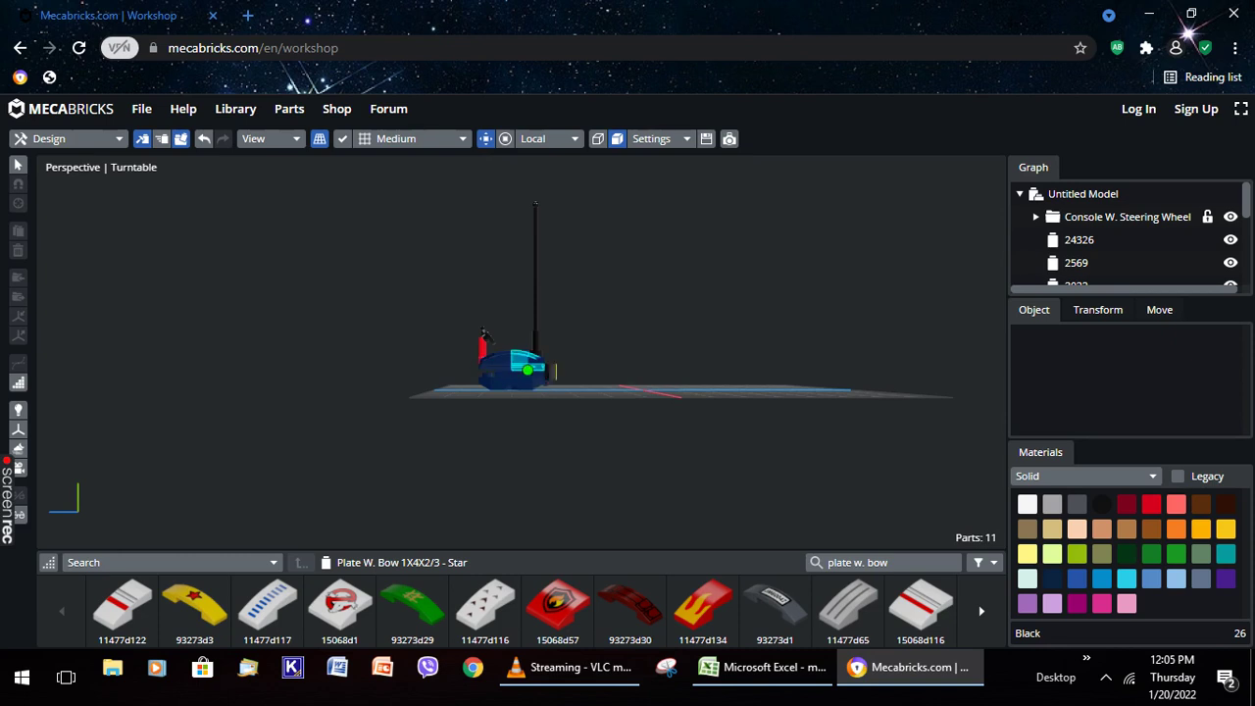
click(533, 374)
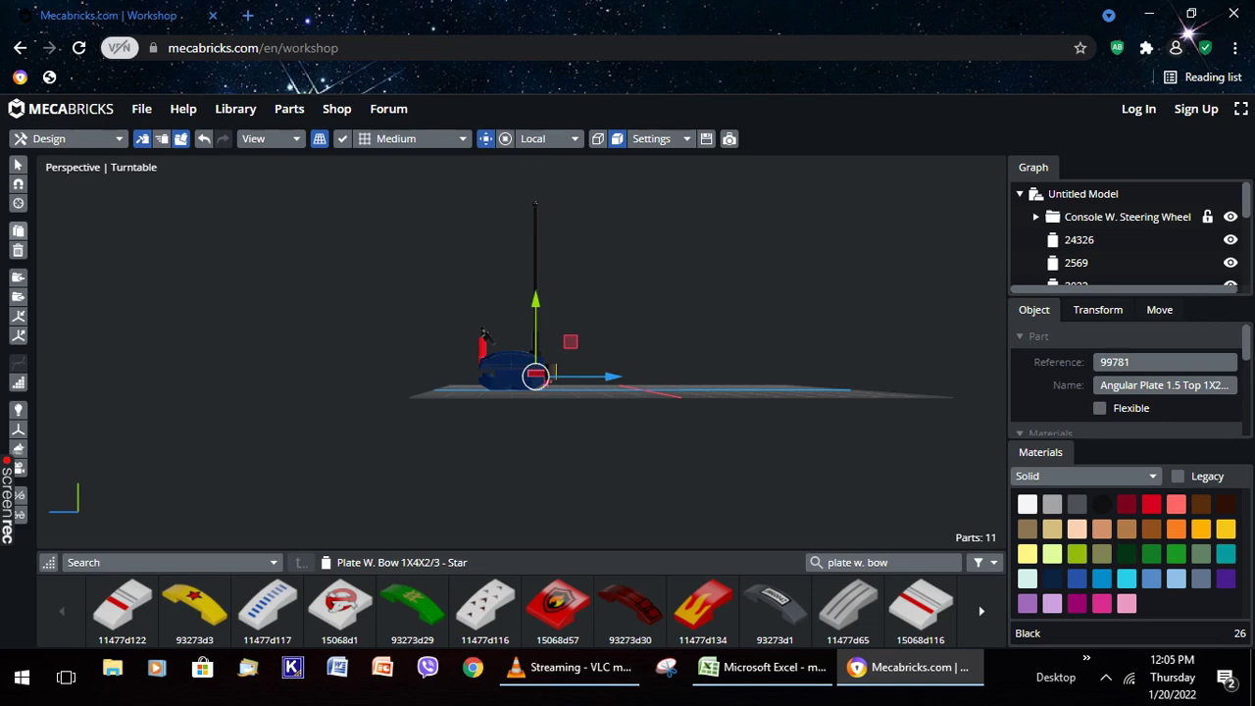
key(ctrl+d)
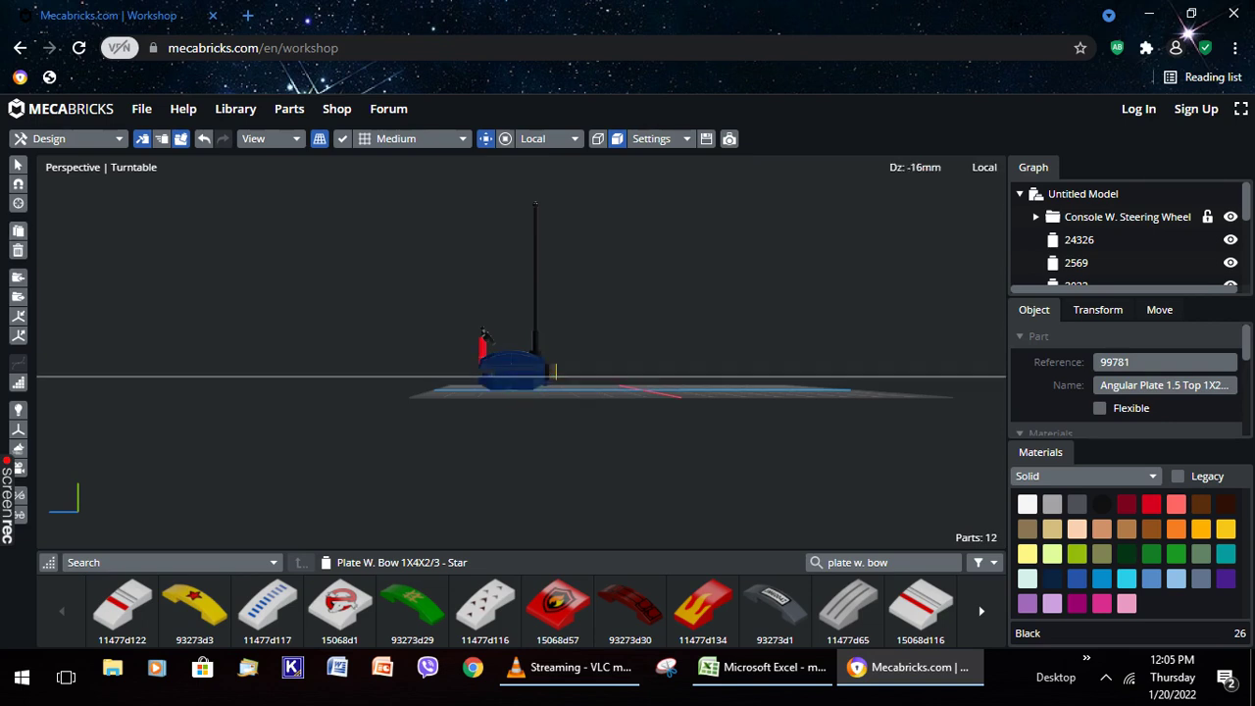
click(446, 375)
key(Left)
key(Left)
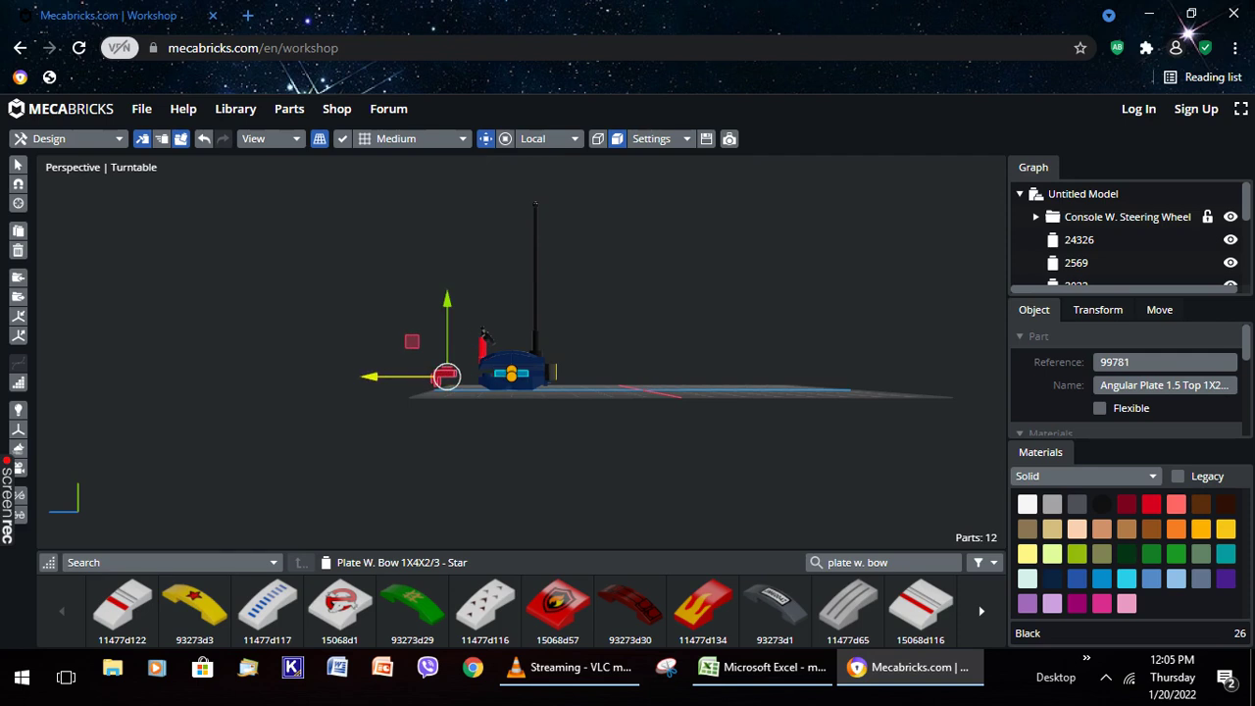
drag(392, 377, 433, 376)
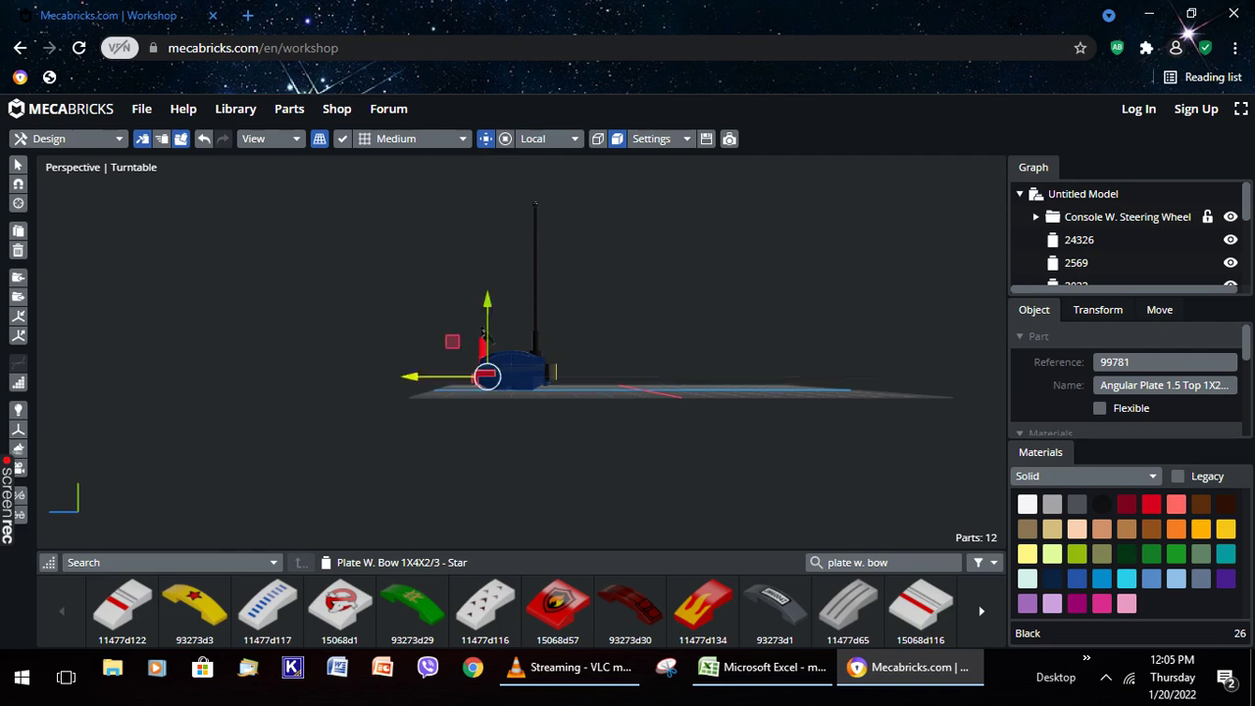
key(Escape)
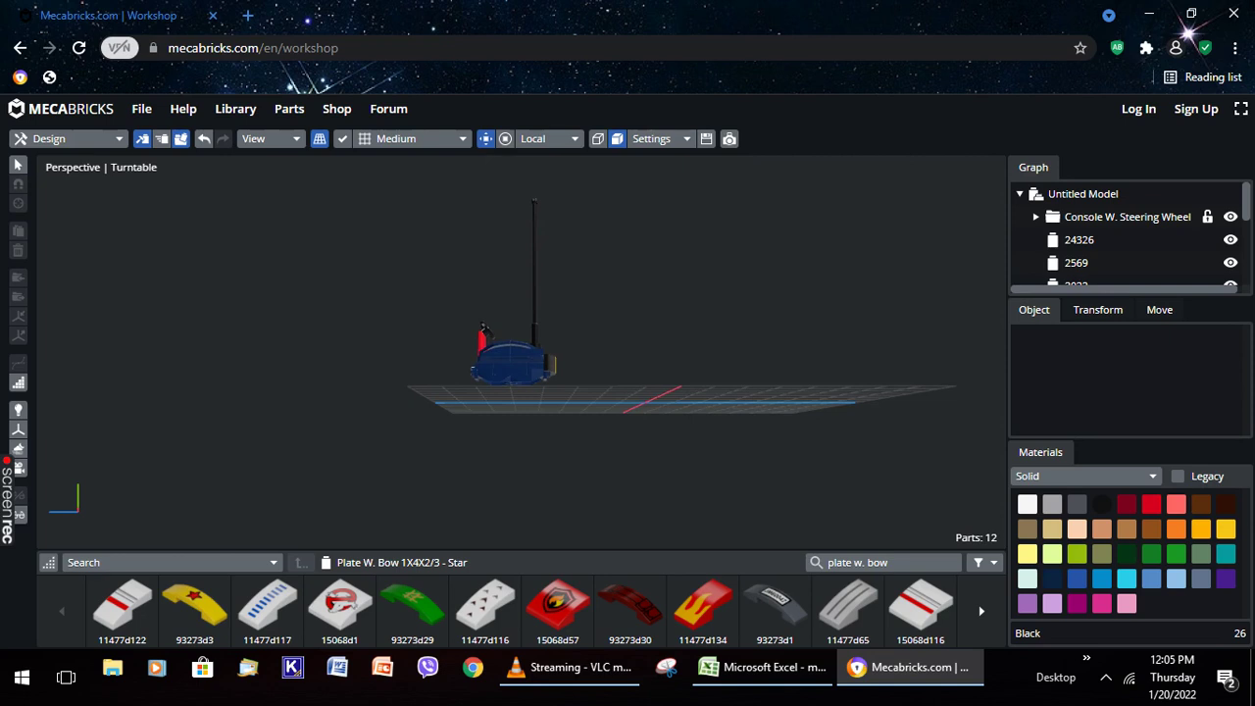
Lower the star bow plate at the antenna end and line it up with the end of the chassis
click(547, 365)
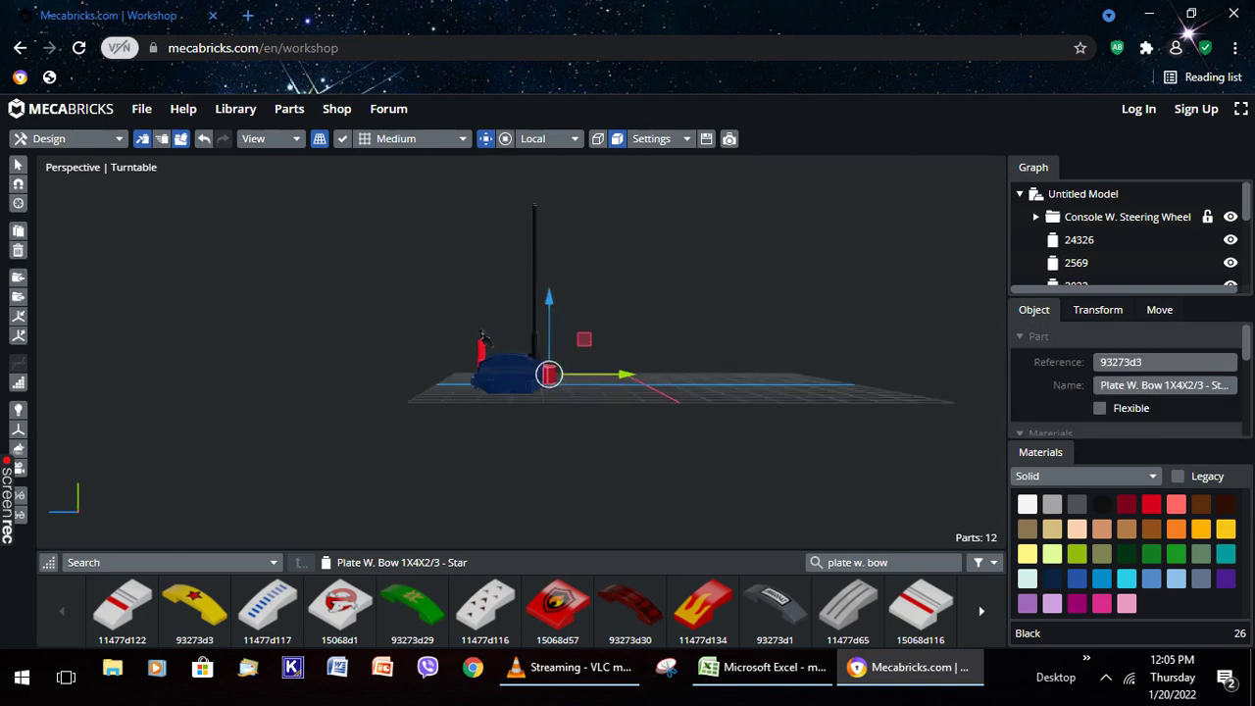
drag(549, 314, 549, 323)
drag(588, 384, 578, 384)
right_drag(686, 294, 725, 412)
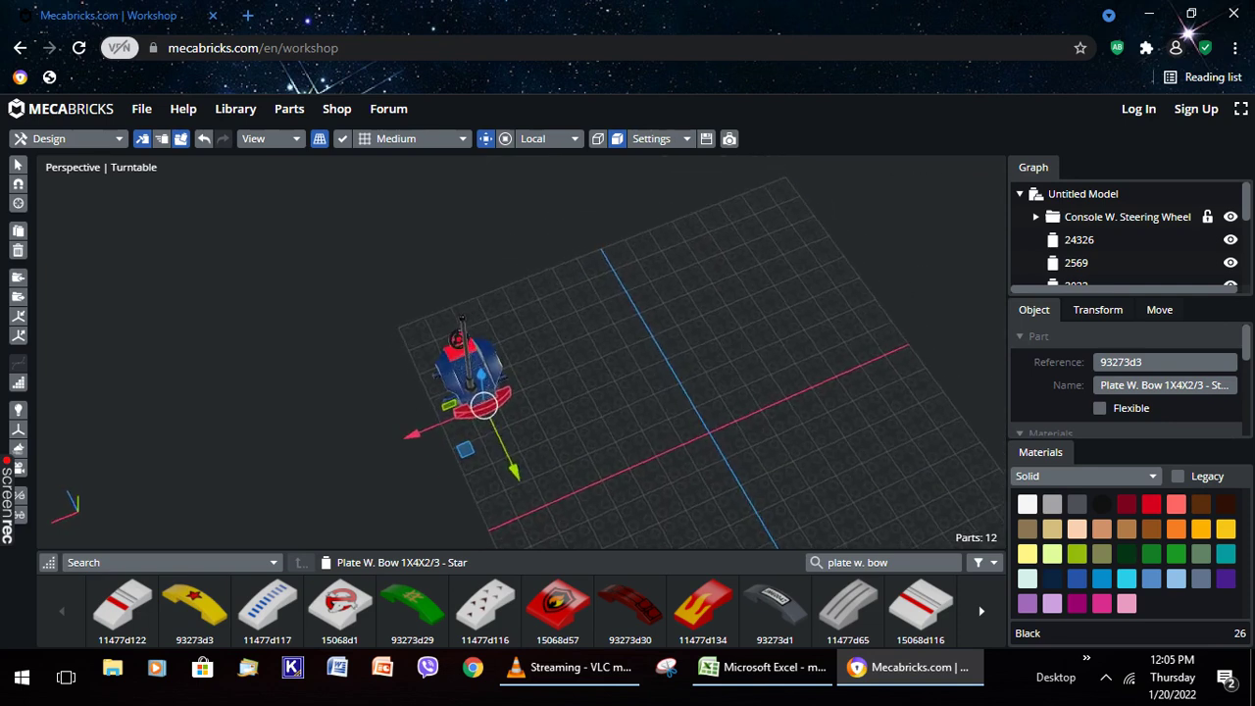
drag(503, 455, 506, 463)
key(Escape)
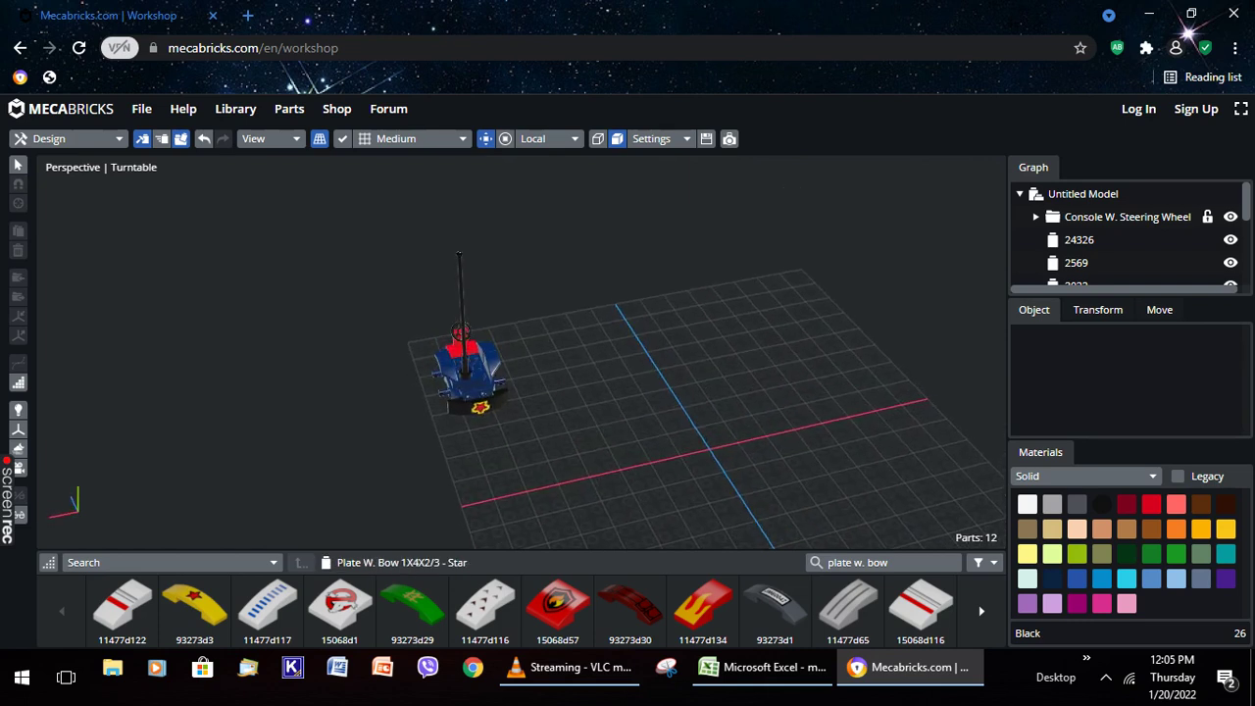
Add a second star Plate W. Bow 1X4X2/3 (93273d3) to the model and colour it Black
click(194, 605)
key(Escape)
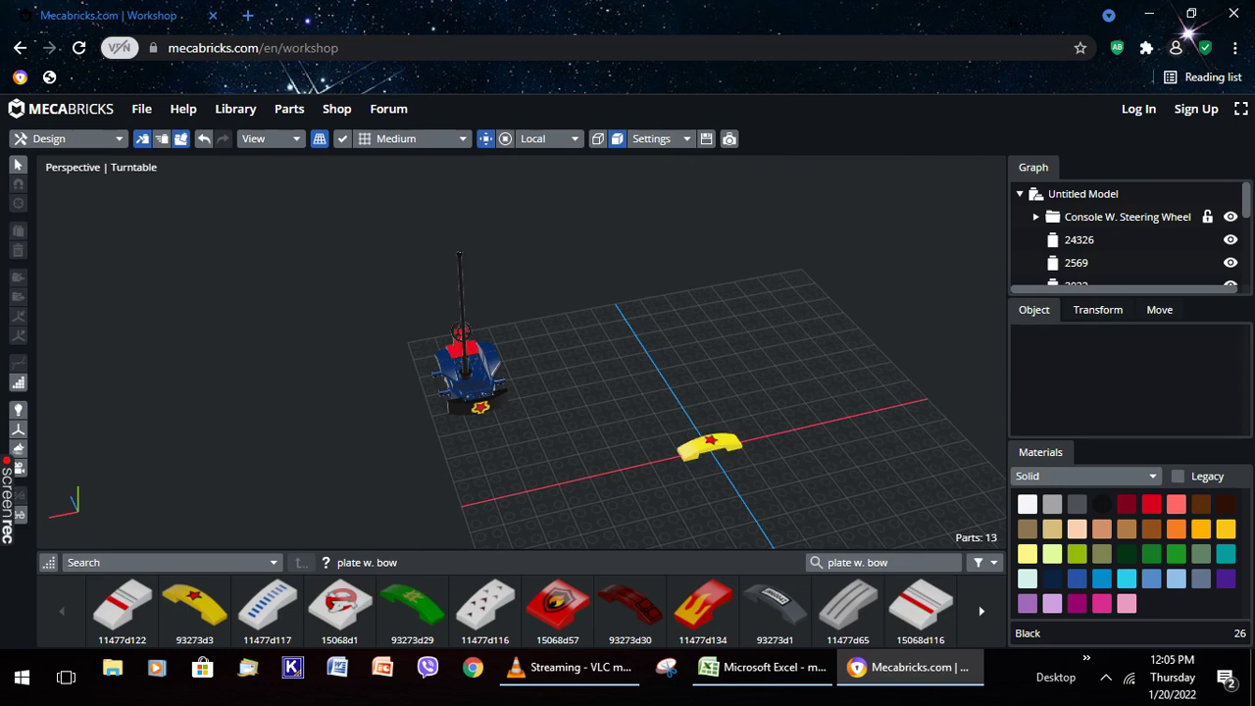
click(709, 446)
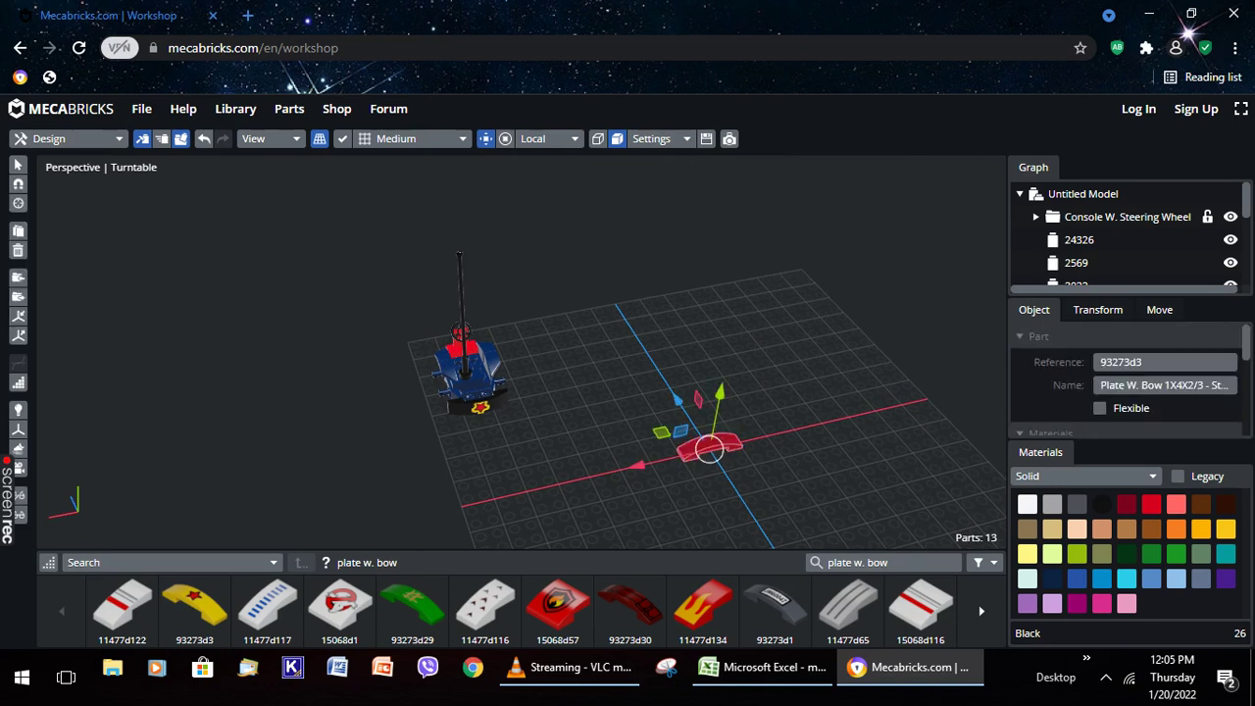
key(Escape)
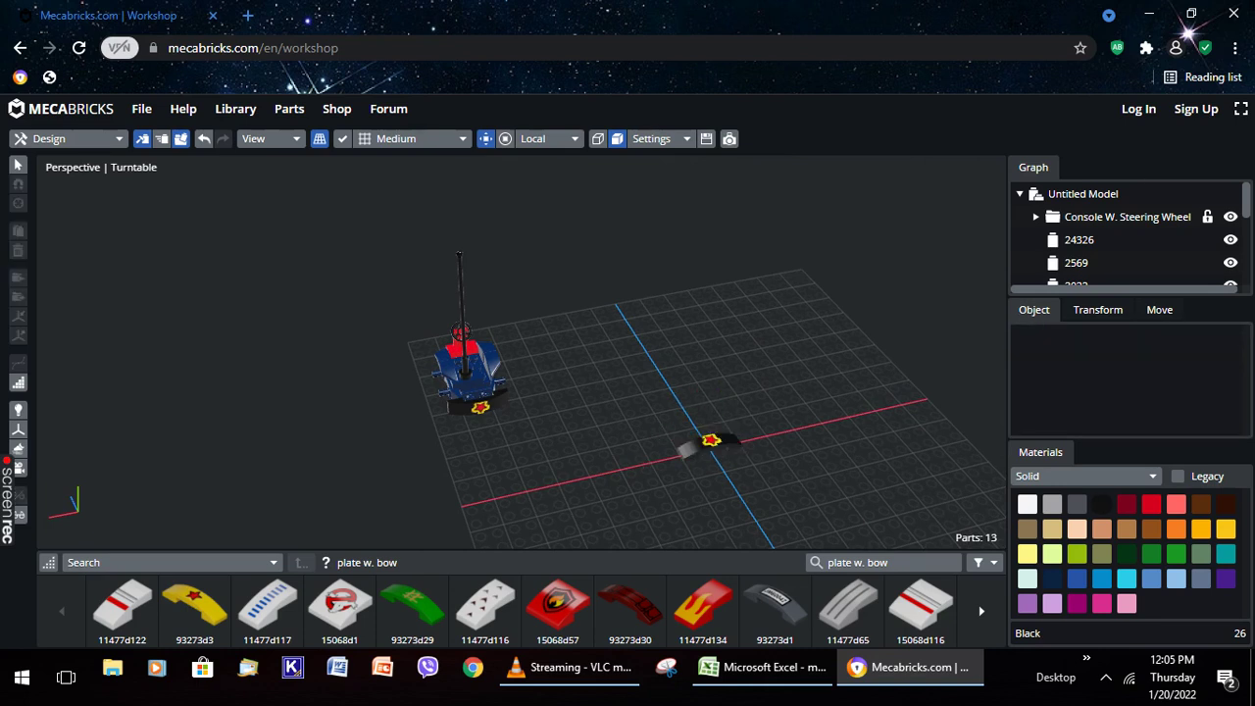
Add a Plate 1X2 (28653) from the Plates category in transparent Tr. Blue
click(172, 562)
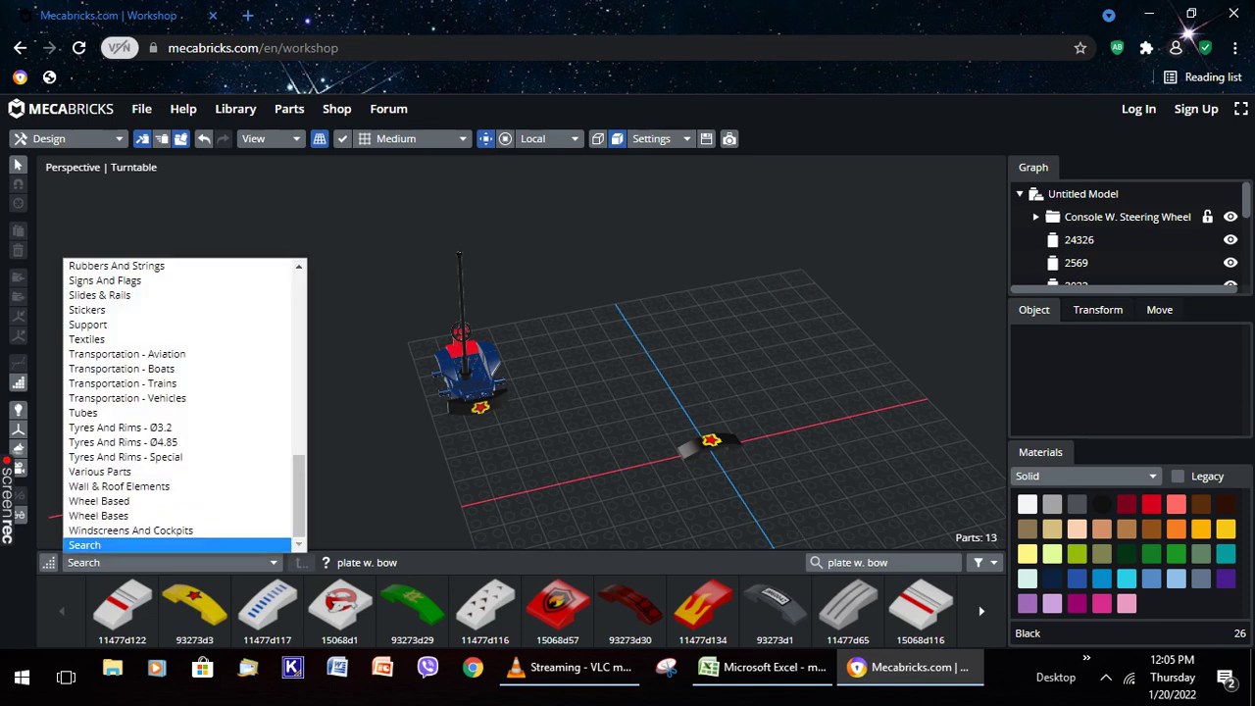
scroll(176, 486, up, 2)
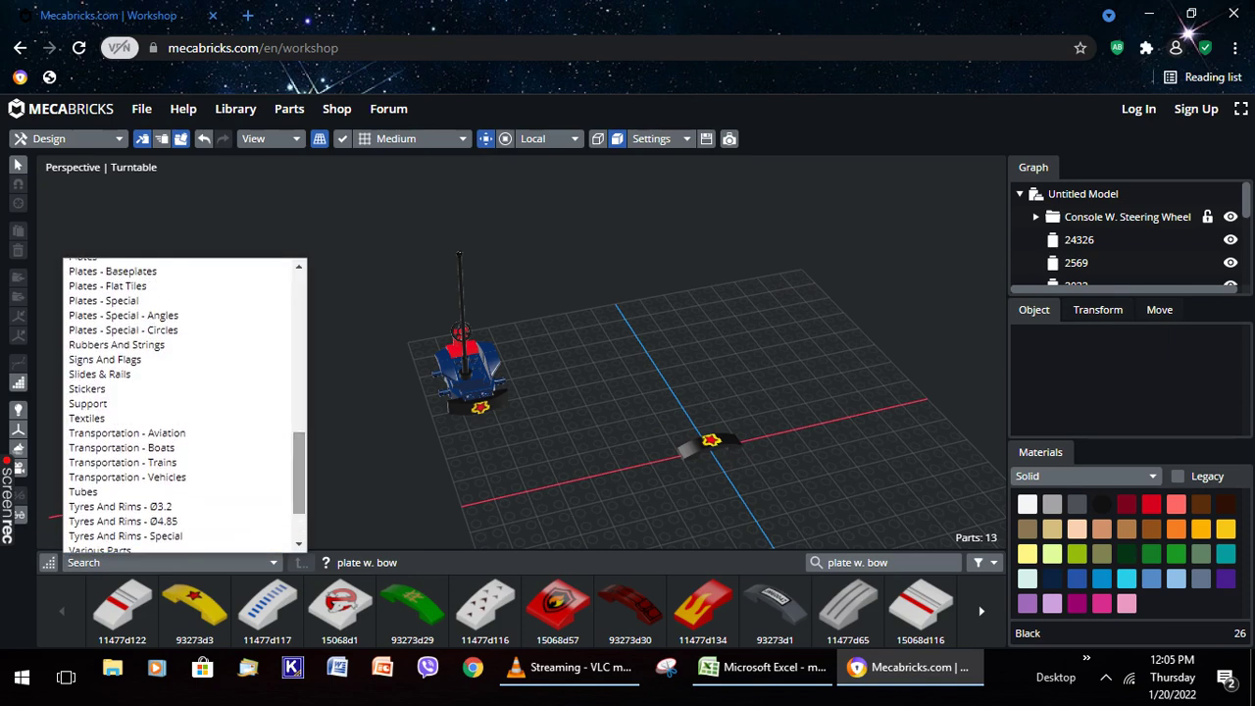
scroll(177, 486, up, 1)
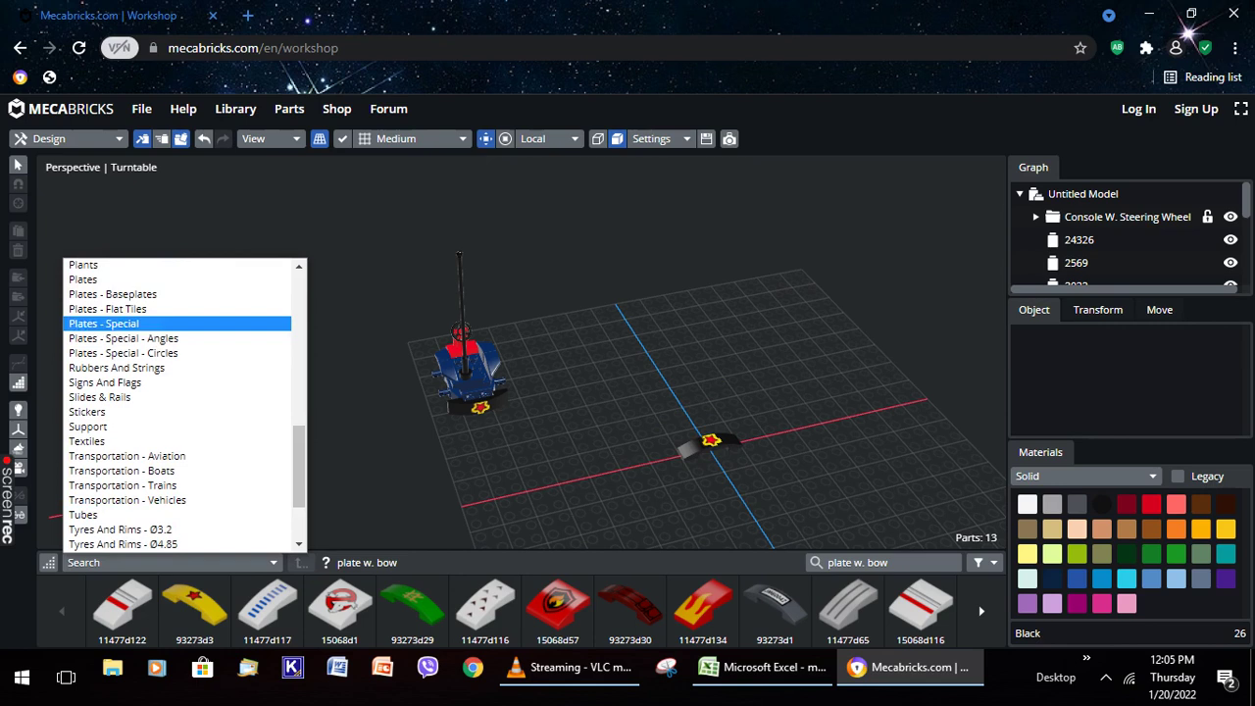
click(177, 280)
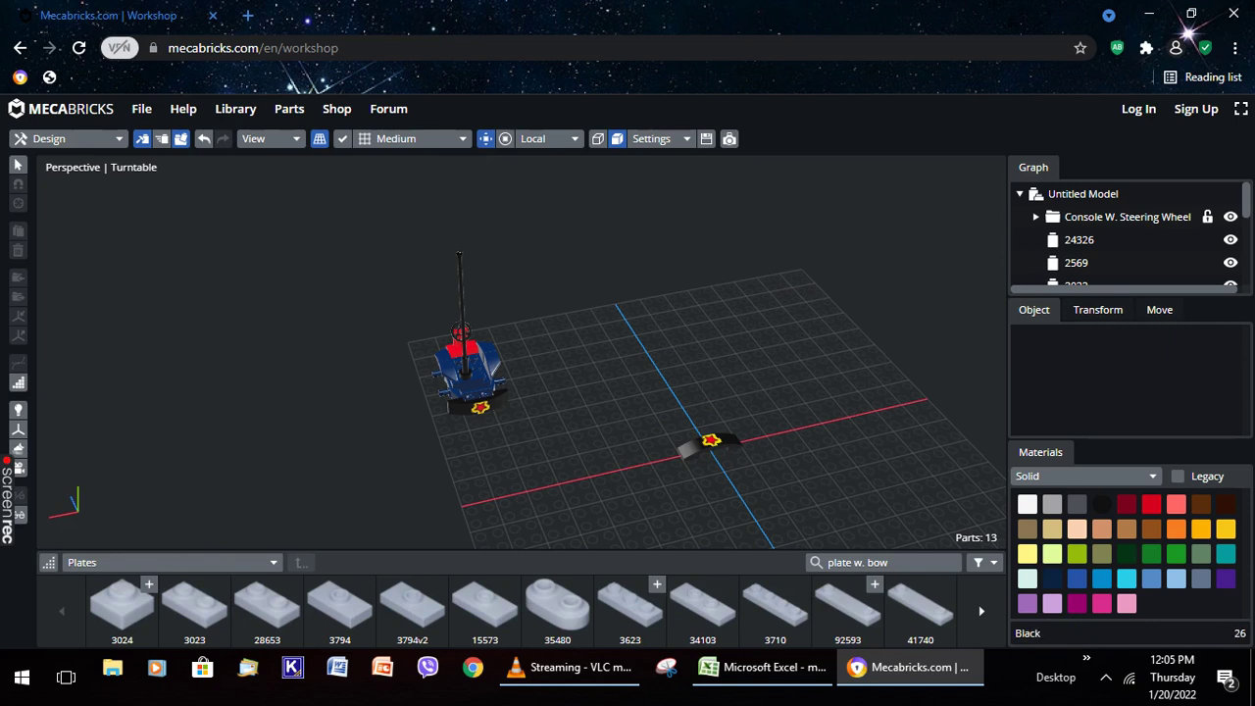
click(1086, 475)
click(1049, 537)
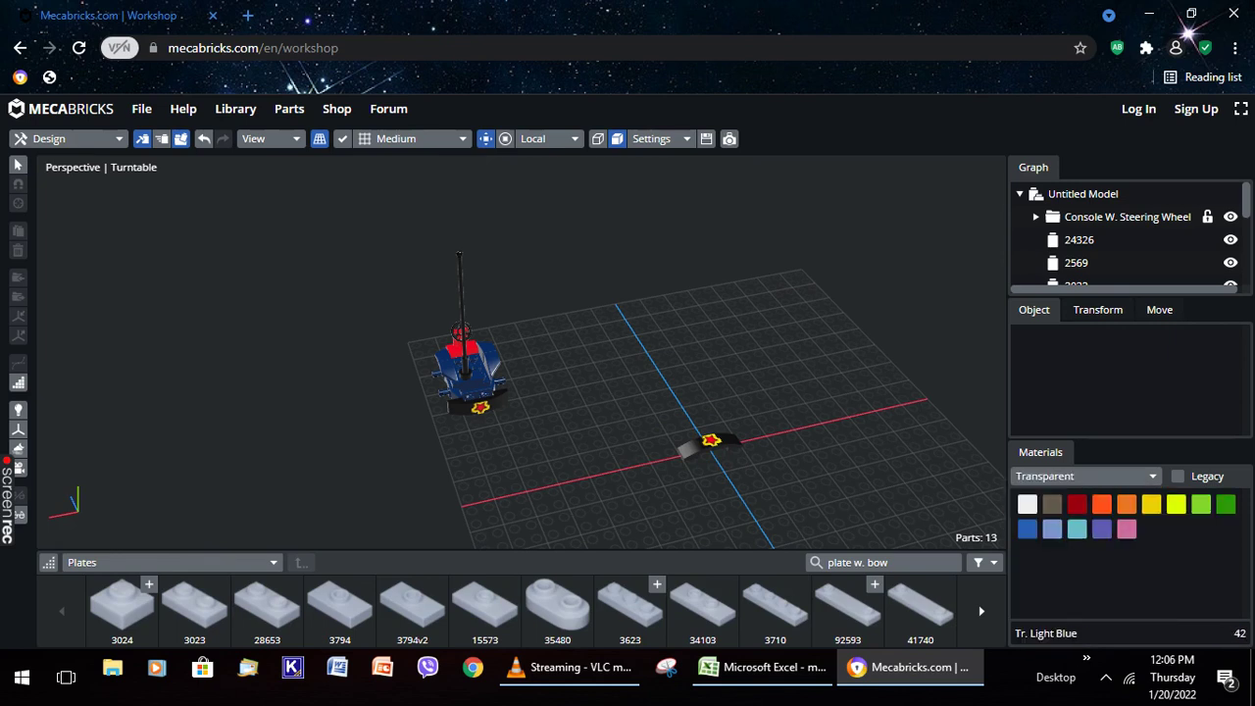
click(1027, 529)
click(267, 603)
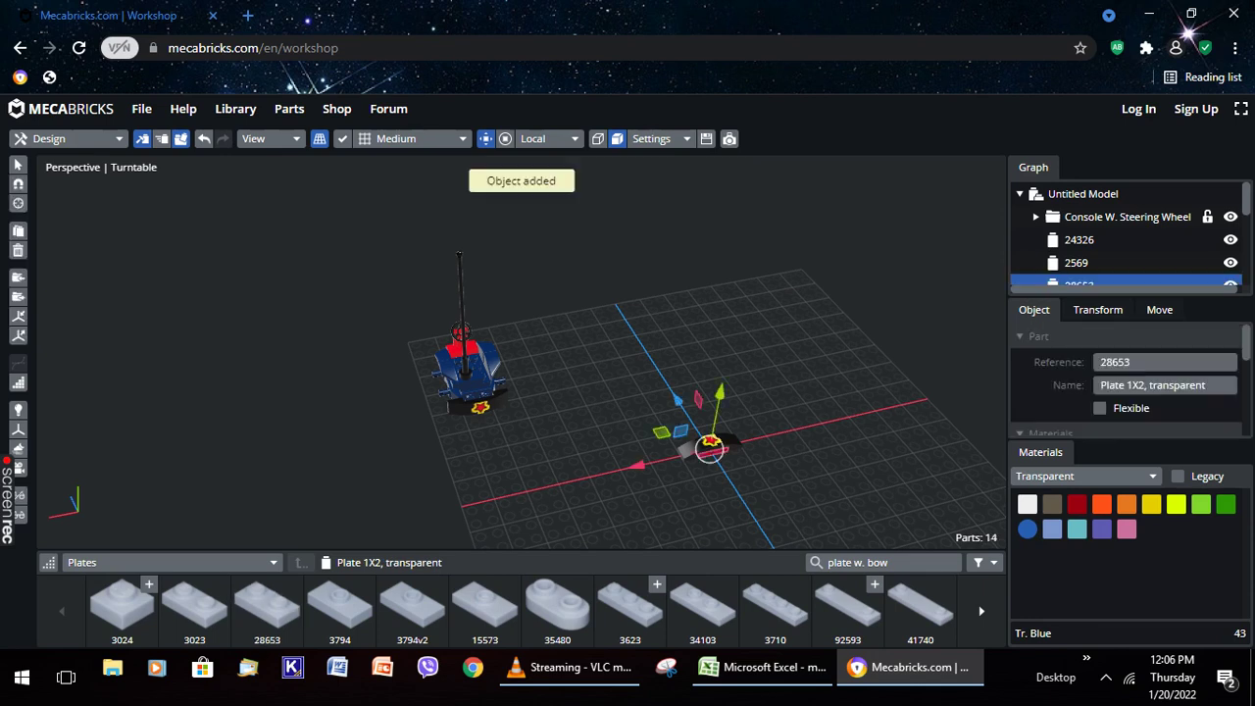
Turn the 1X2 plate upright, raise it to chassis height and move it to the antenna end behind the star bow plate
drag(665, 333, 652, 441)
key(r)
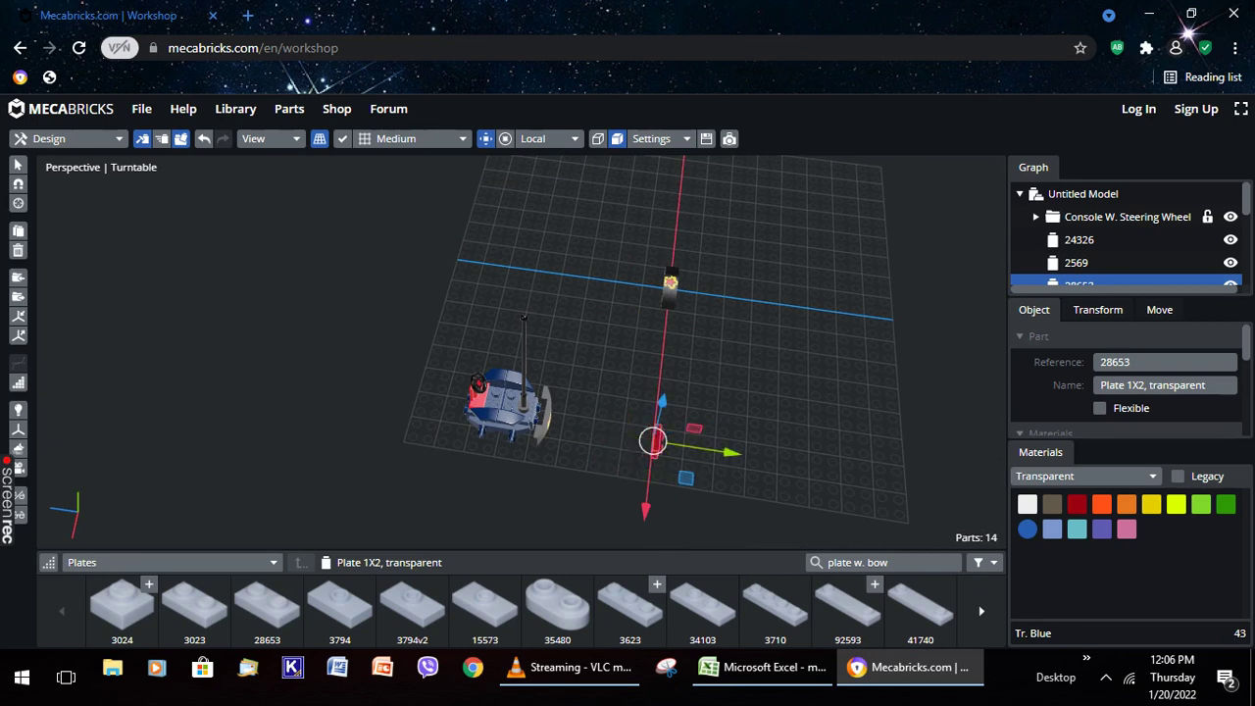
key(KP_1)
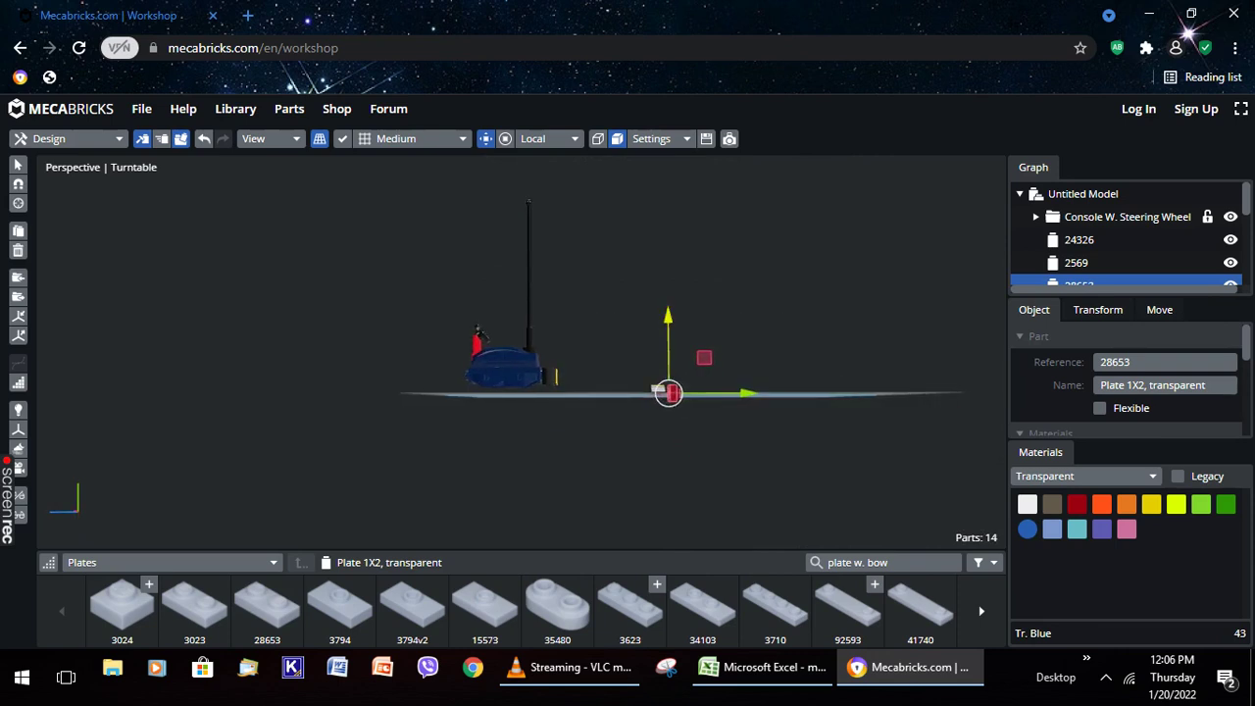
drag(667, 318, 669, 302)
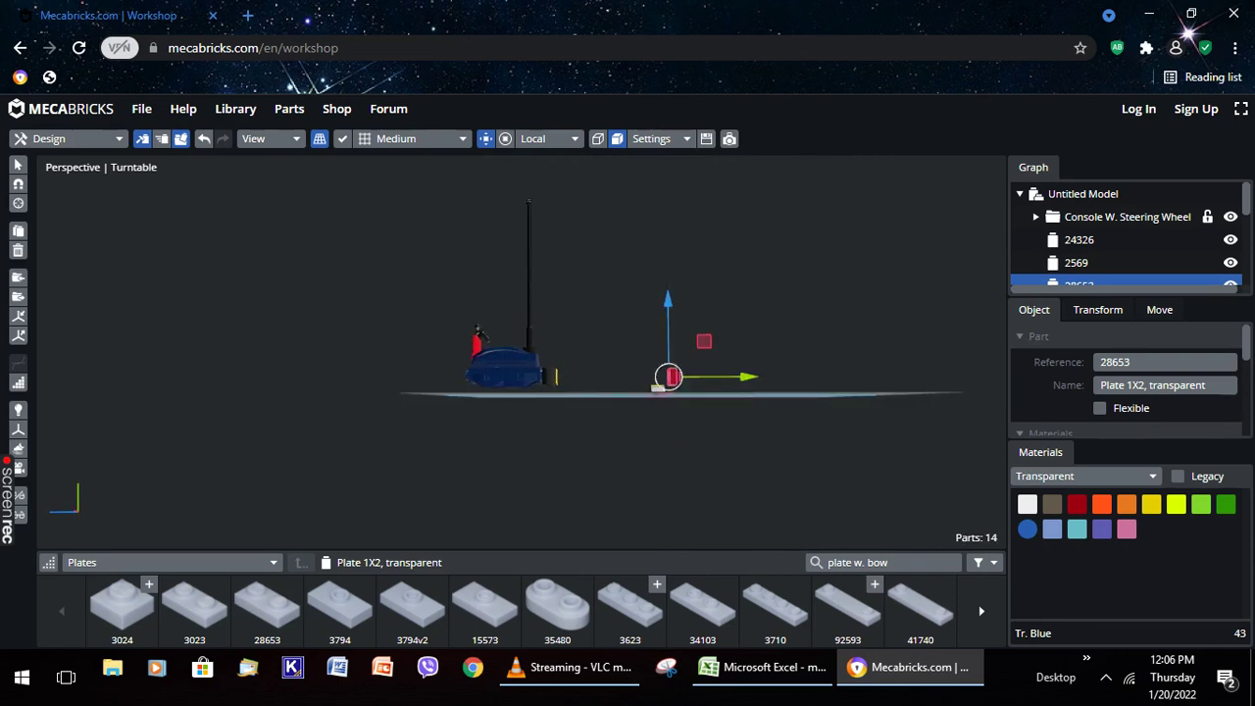
drag(672, 376, 546, 377)
right_drag(546, 376, 824, 445)
key(Escape)
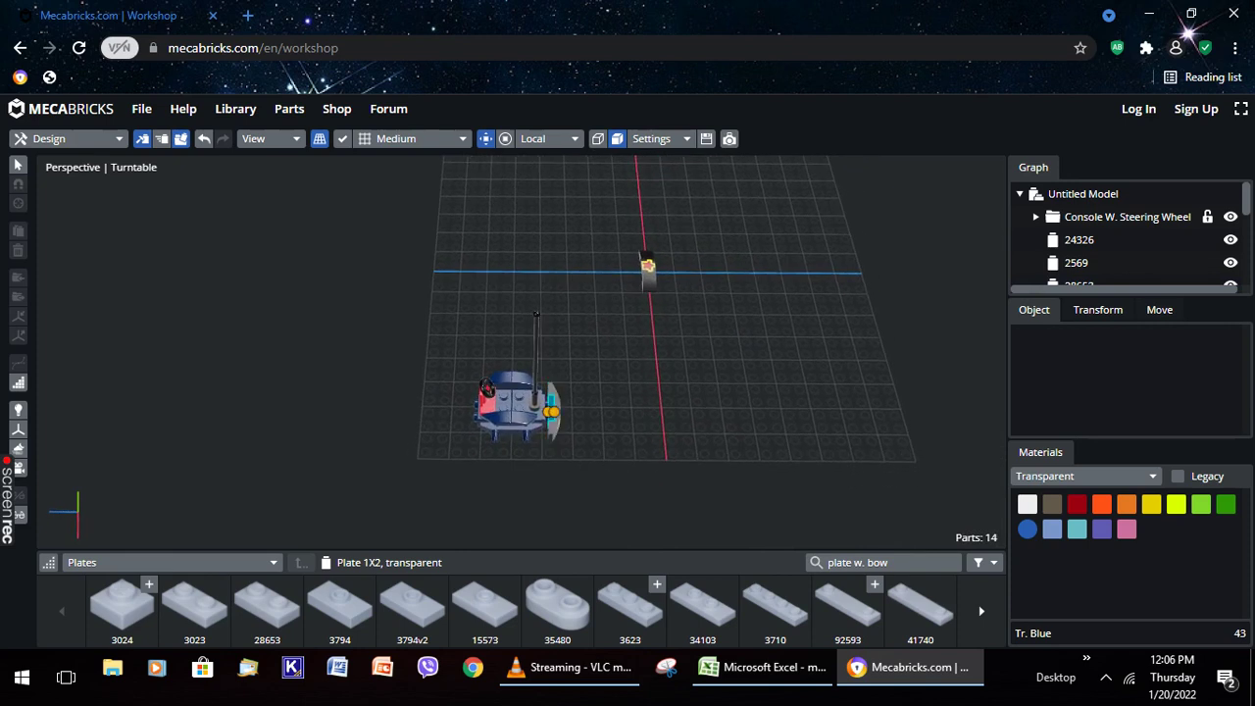
Nudge the 1X2 plate and the star bow plate at the antenna end snugly against the chassis
click(545, 406)
drag(545, 406, 549, 410)
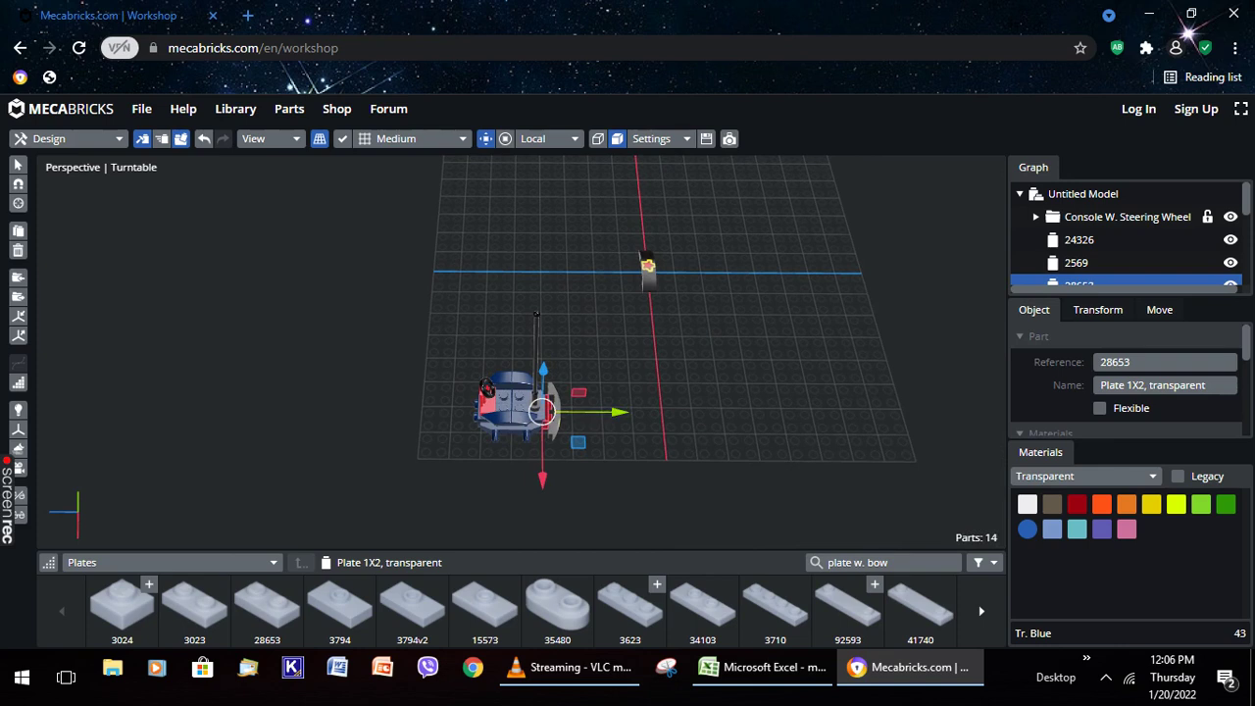
key(Escape)
click(549, 410)
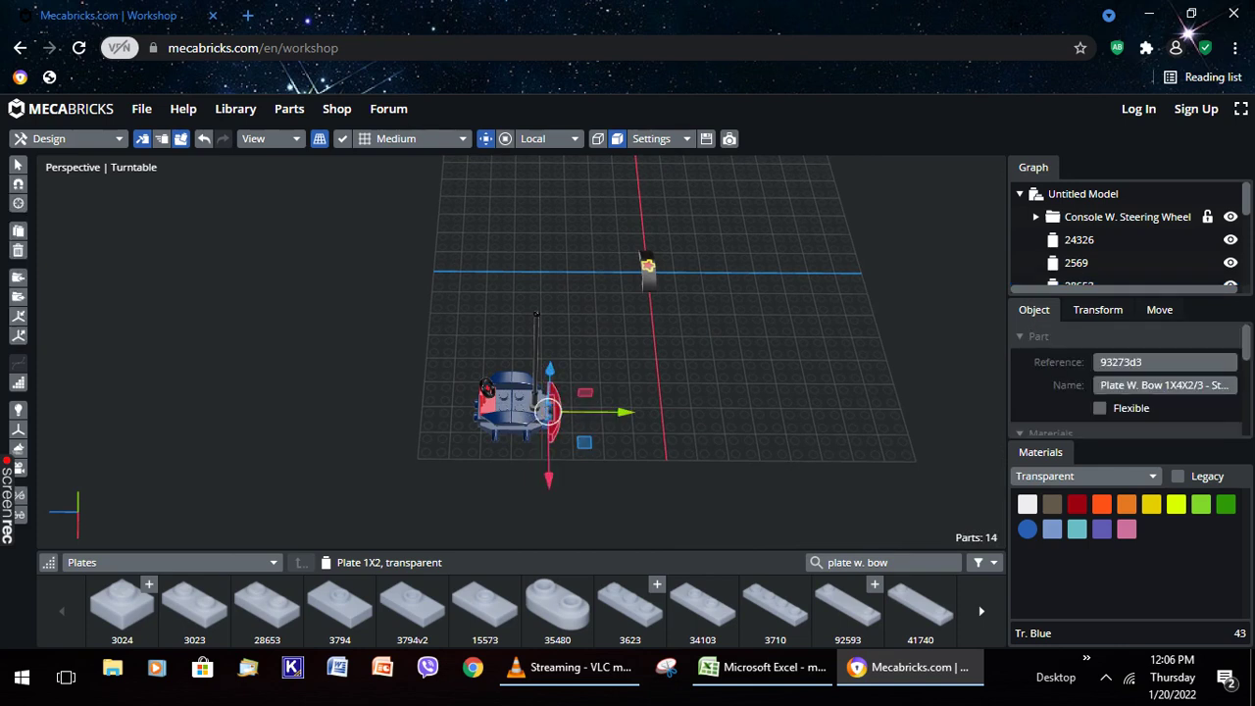
drag(548, 410, 549, 410)
drag(745, 372, 745, 338)
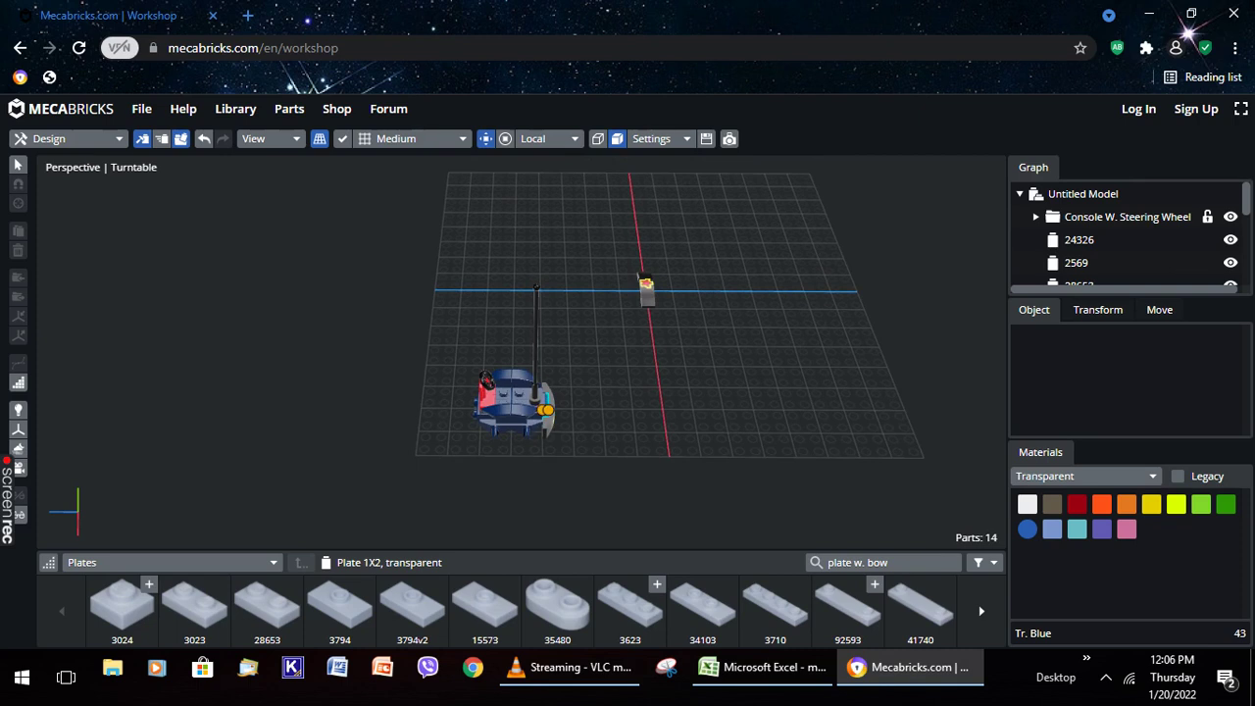
Duplicate the 1X2 plate and place the copy, turned the opposite way, against the console end of the chassis
click(542, 408)
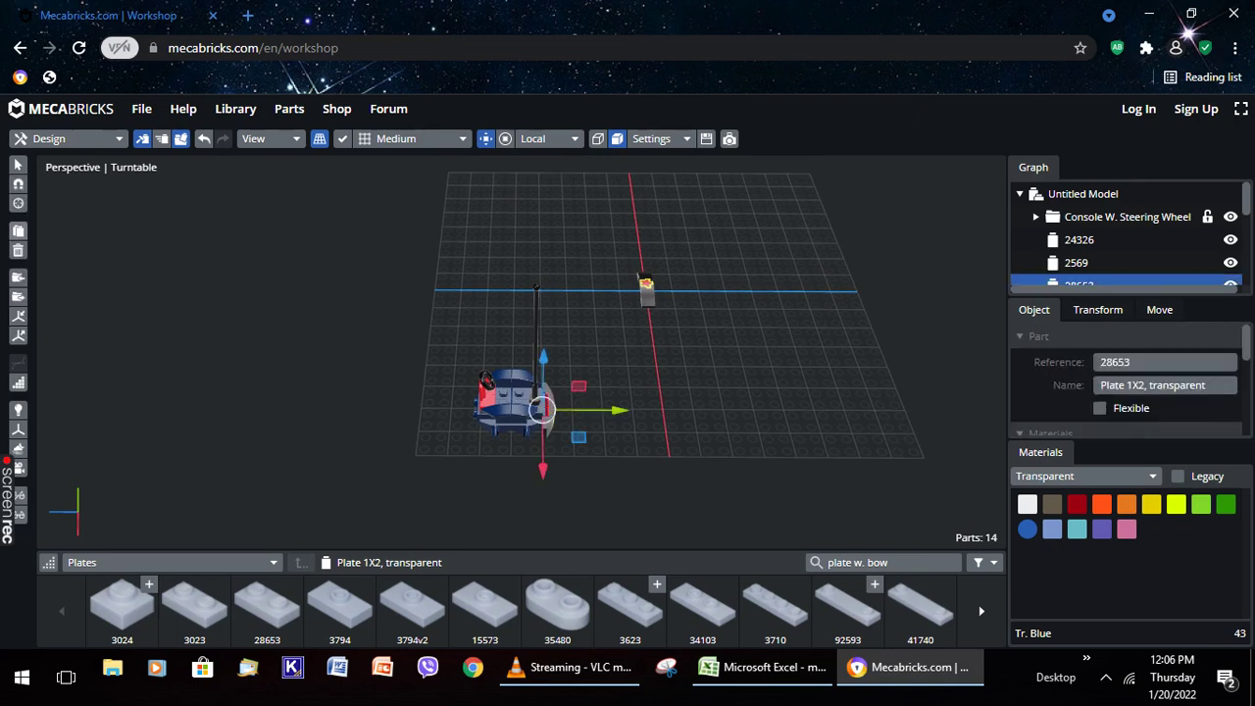
key(ctrl+d)
key(y)
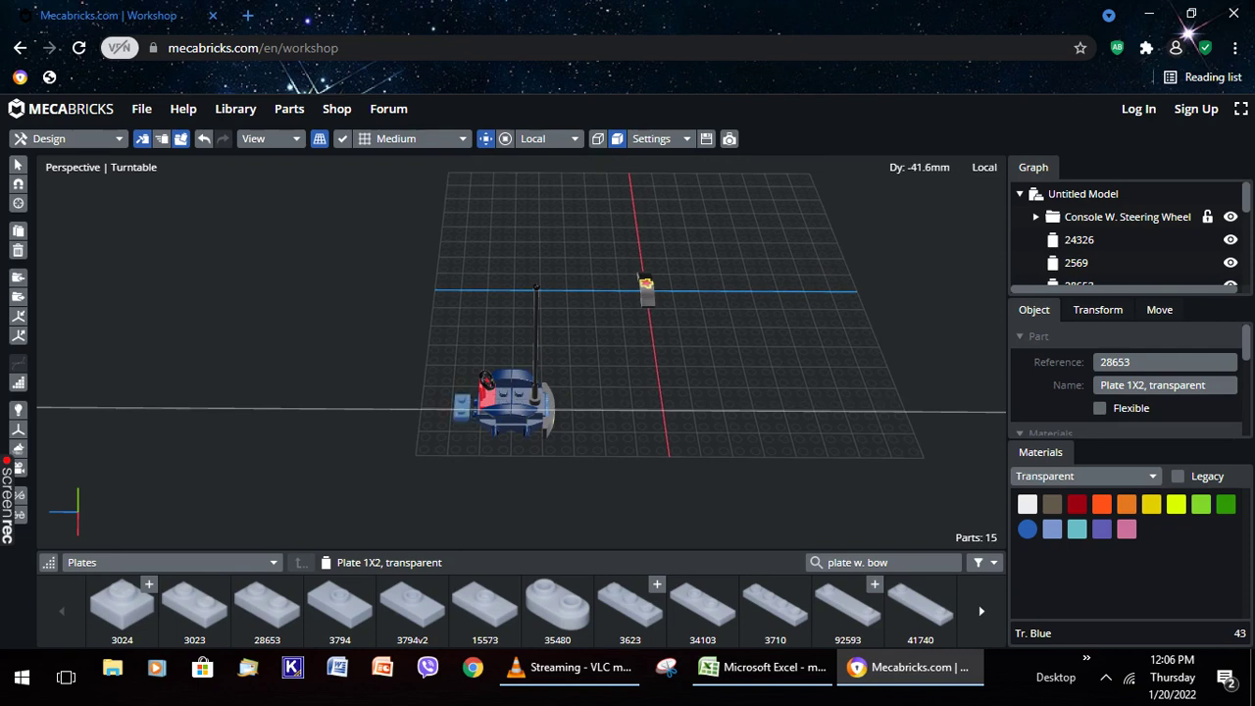
key(Return)
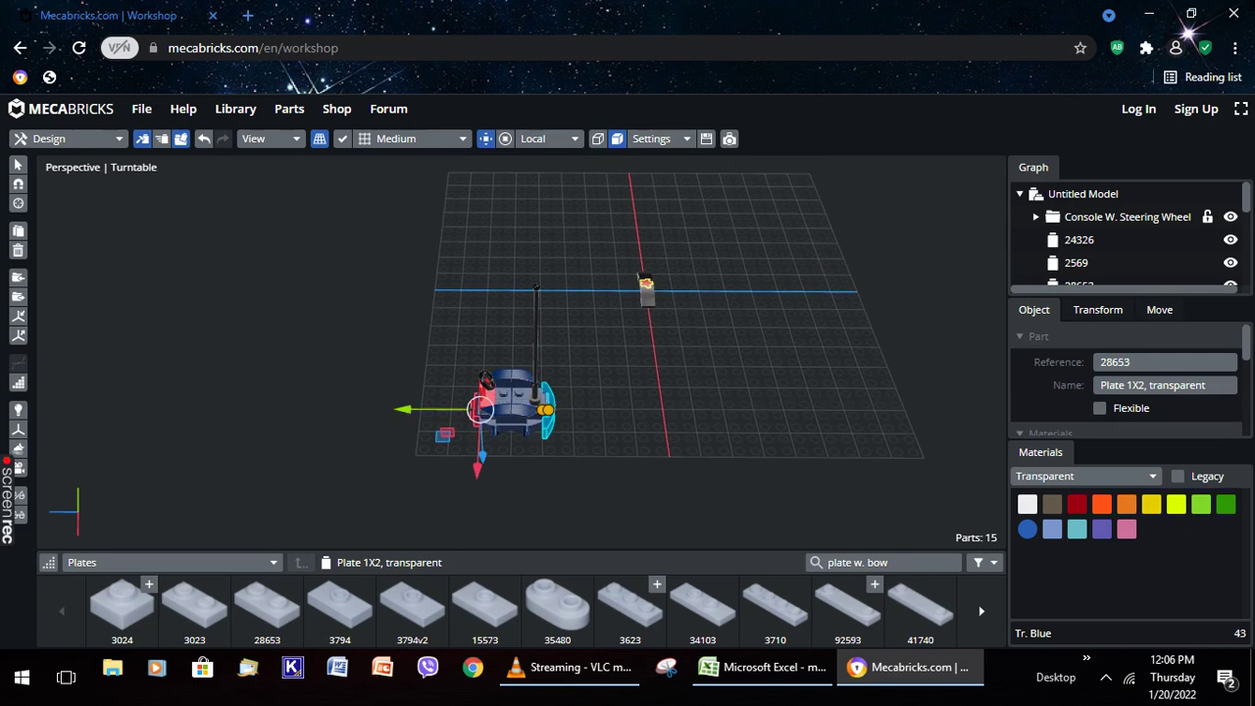
key(Escape)
Move the spare star bow plate onto the 1X2 plate at the console end, facing outward
click(645, 286)
drag(645, 286, 472, 409)
key(Up)
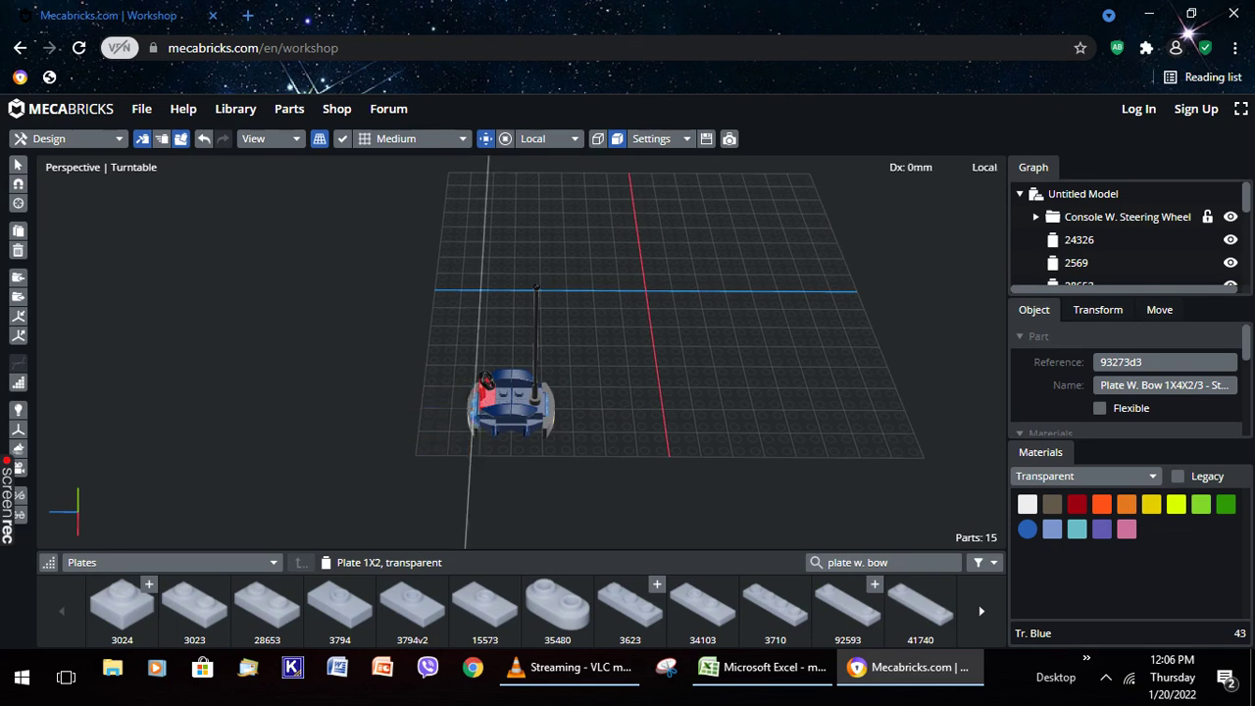
right_drag(686, 392, 588, 402)
mouse_move(561, 396)
mouse_down()
mouse_move(578, 399)
mouse_move(580, 382)
mouse_up()
right_drag(580, 383, 480, 286)
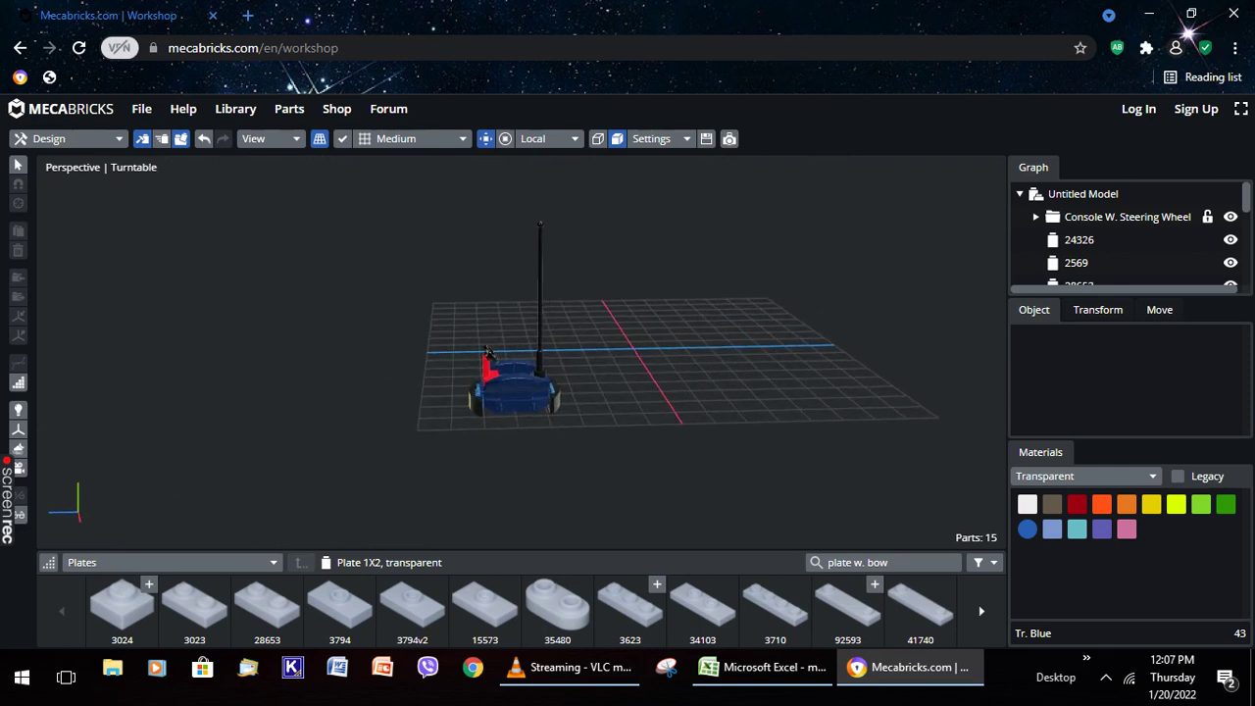
Search the parts library for "4624", and extend the search to "4624 wheel"
key(BackSpace)
key(BackSpace)
key(BackSpace)
key(BackSpace)
key(BackSpace)
key(BackSpace)
key(BackSpace)
key(BackSpace)
key(BackSpace)
key(BackSpace)
key(BackSpace)
key(BackSpace)
text(4624)
key(Return)
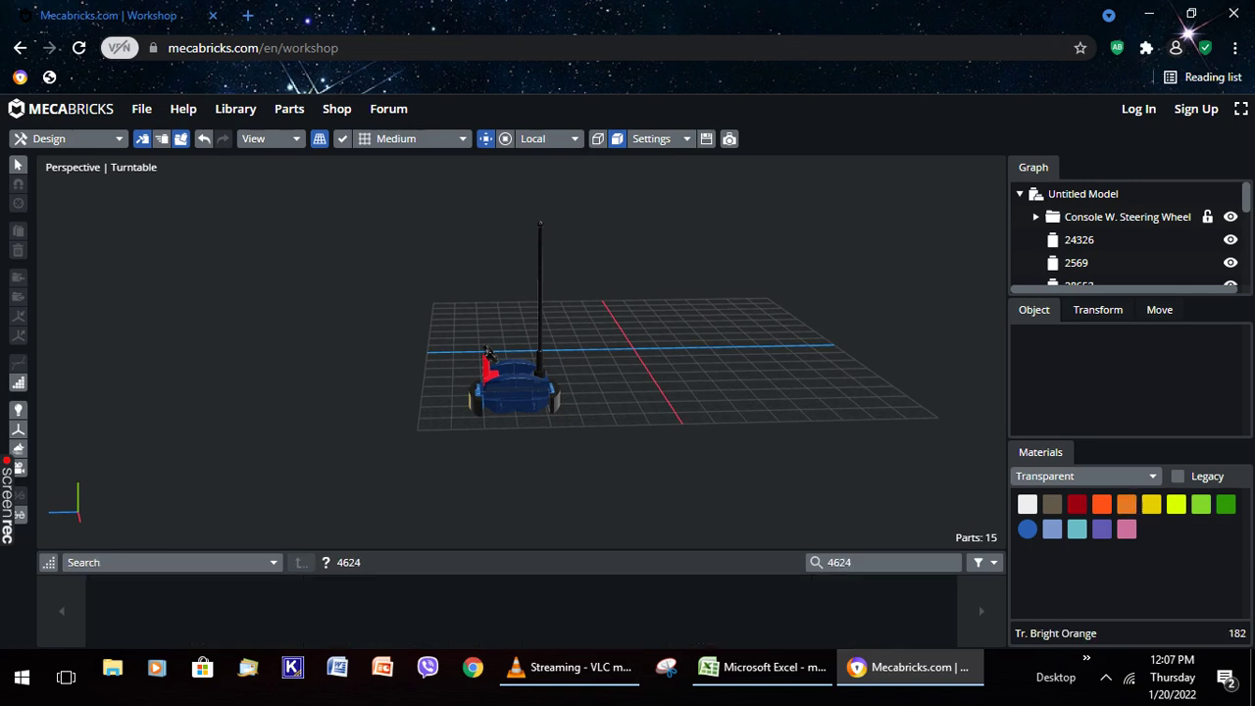
text(wheel)
key(Return)
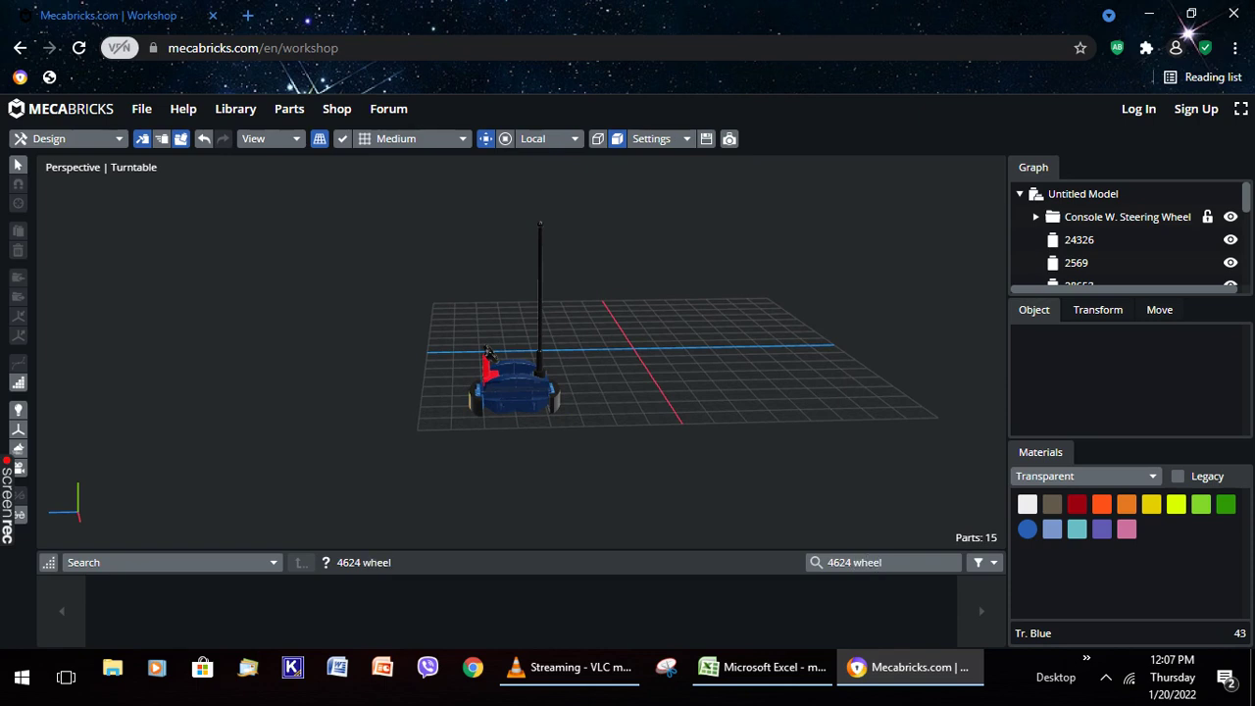
Add a solid Black Rim Narrow W. Hole Ø8 (4624) from the Tyres And Rims - Ø3.2 category
click(172, 562)
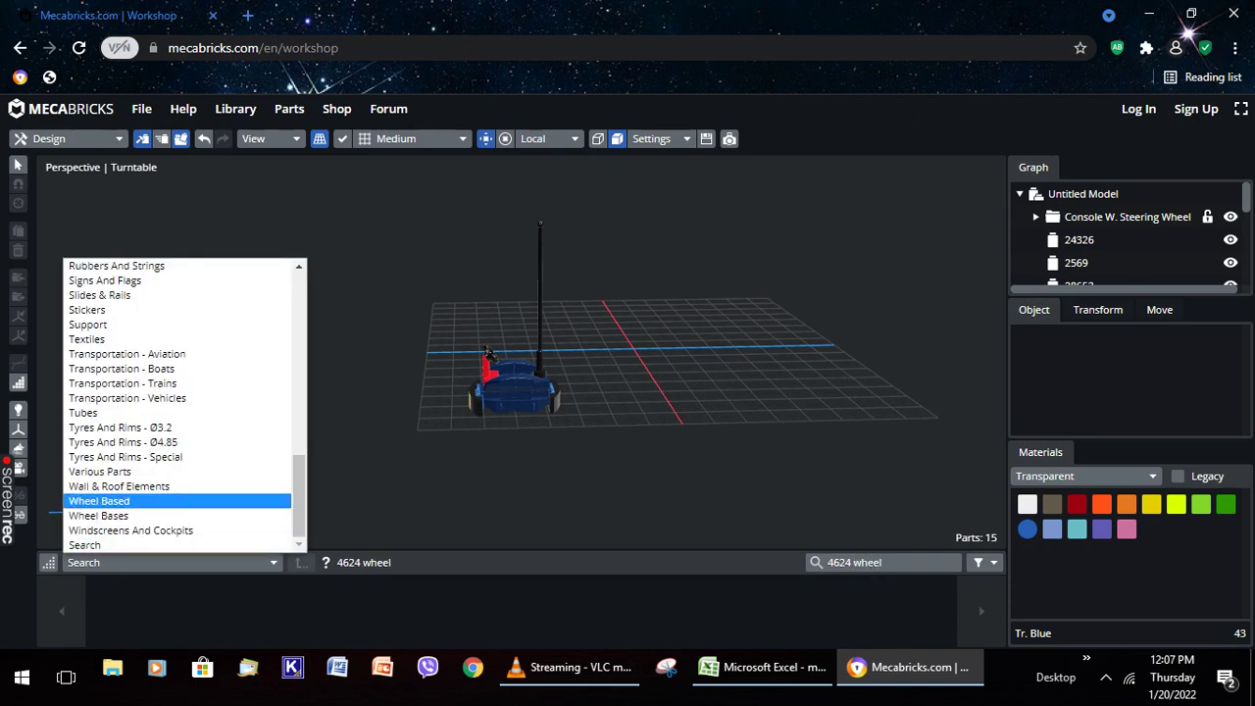
key(Up)
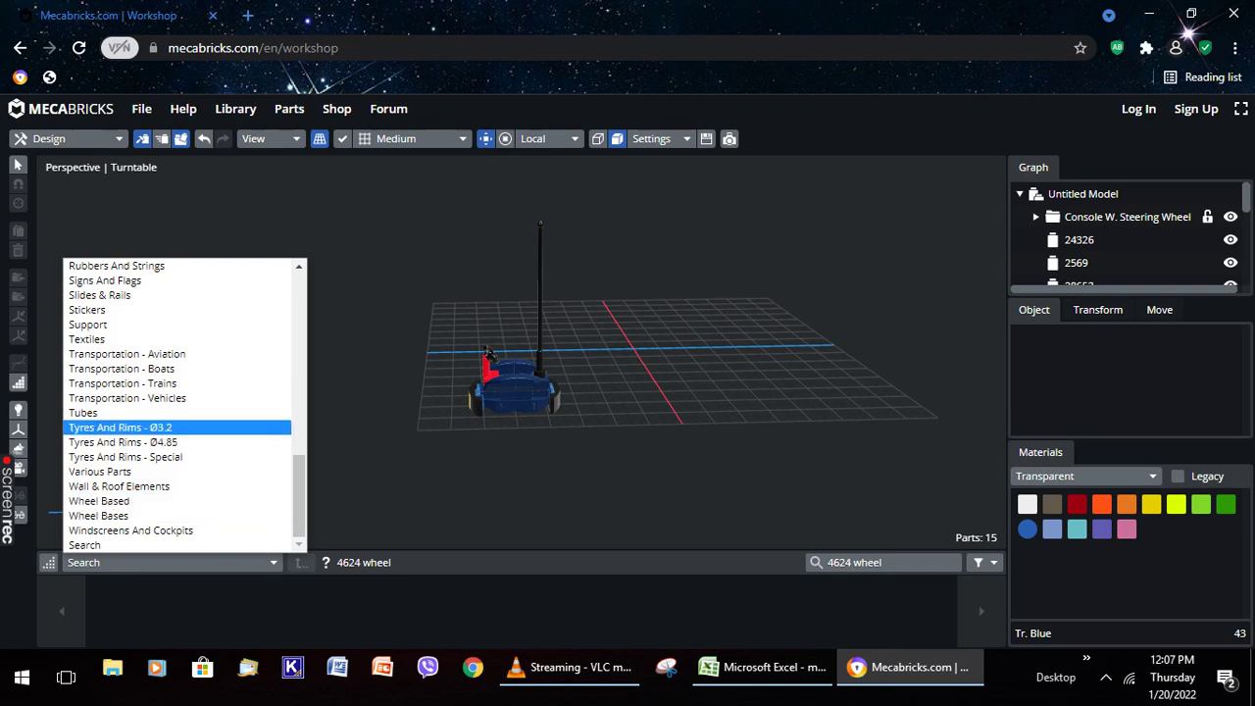
key(Return)
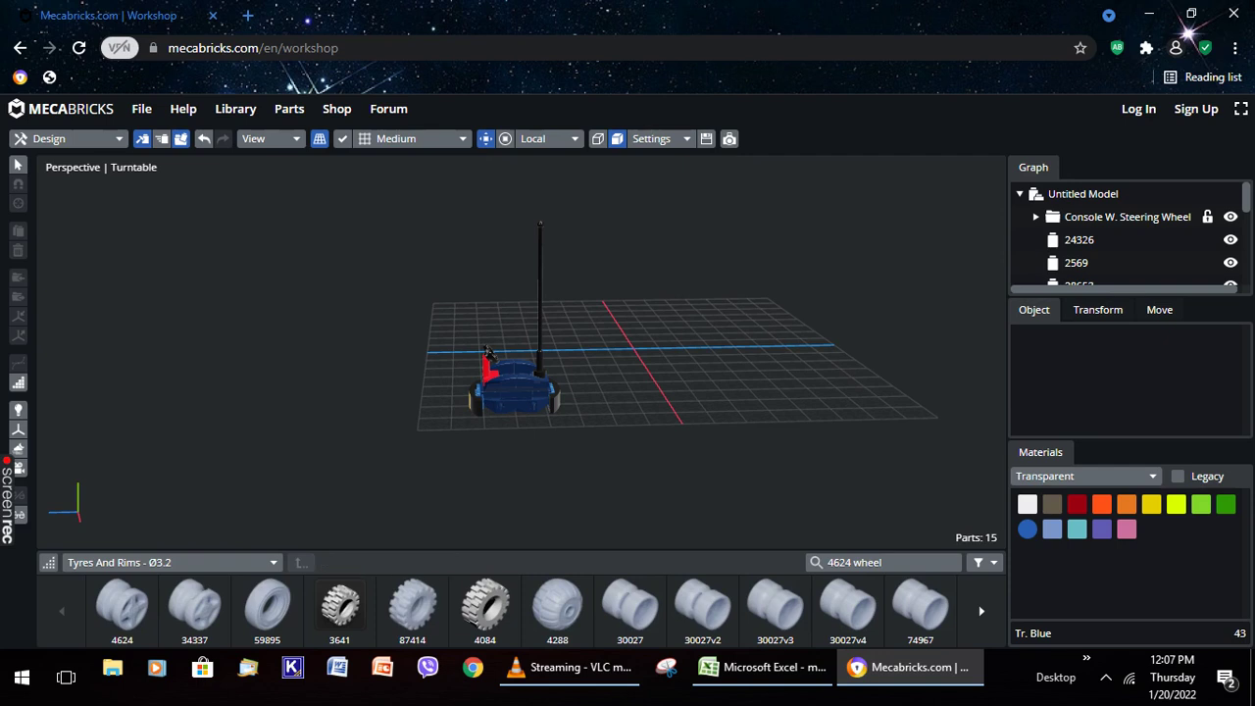
click(1085, 475)
key(Up)
key(Up)
key(Up)
key(Return)
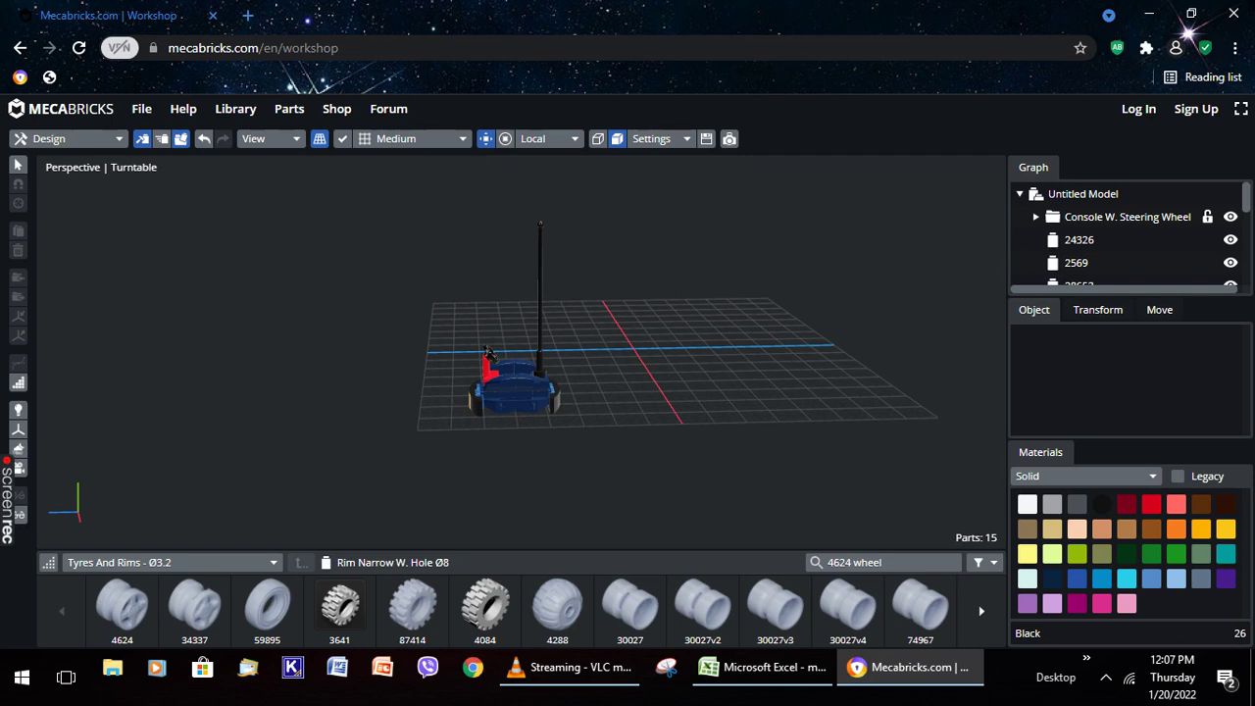
click(122, 606)
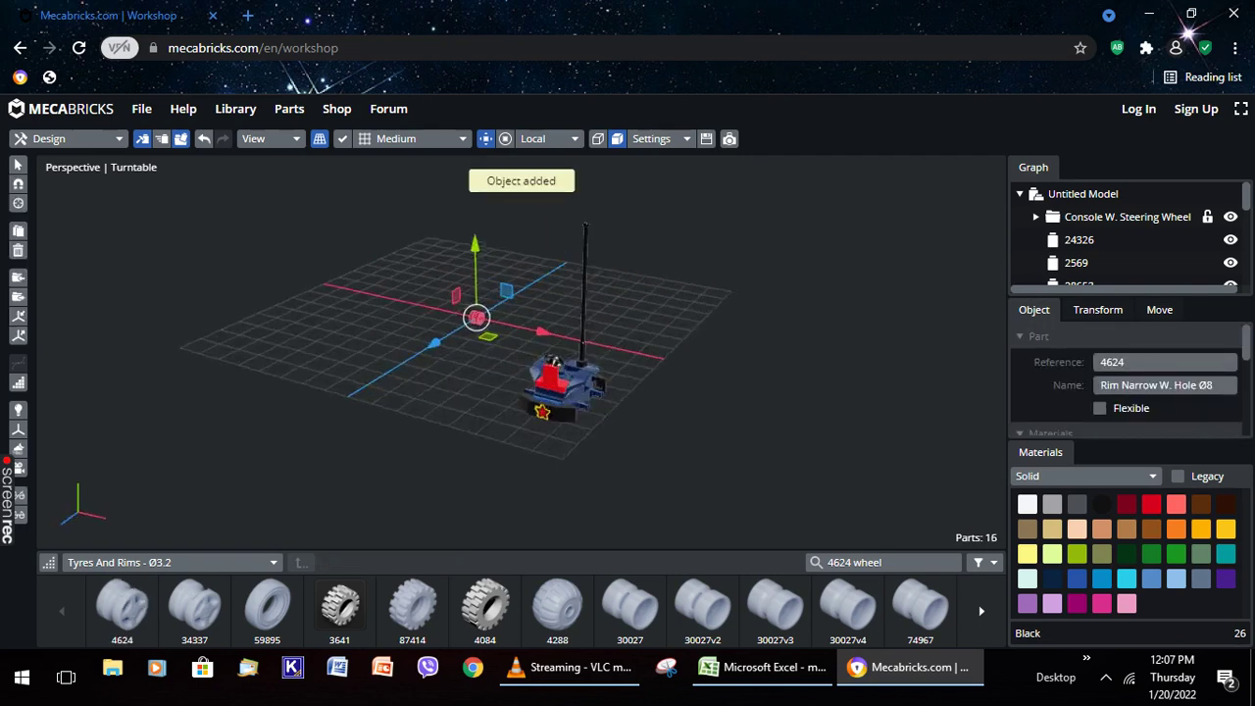
Move the rim onto the near-side wheel pin of the chassis at the console end
drag(432, 315, 571, 392)
right_drag(570, 392, 511, 387)
drag(571, 441, 538, 451)
mouse_move(538, 451)
right_down()
mouse_move(564, 453)
mouse_move(520, 446)
right_up()
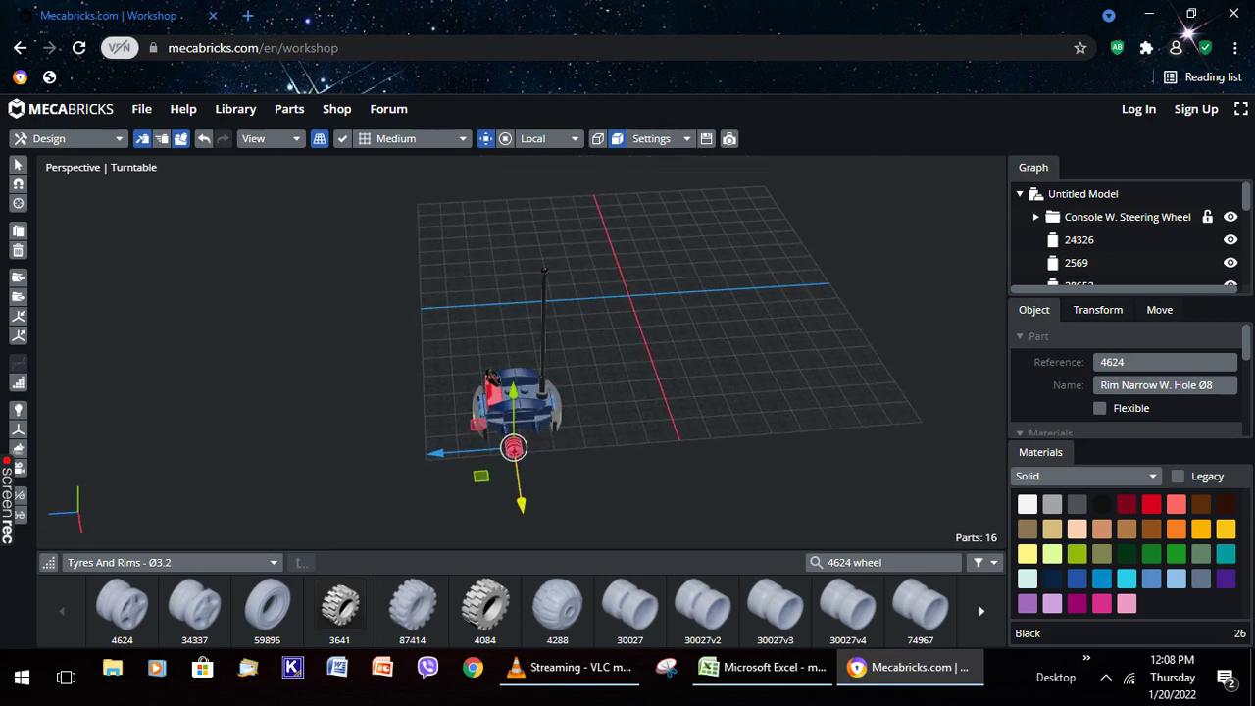
drag(453, 452, 441, 453)
right_drag(441, 453, 490, 466)
key(Escape)
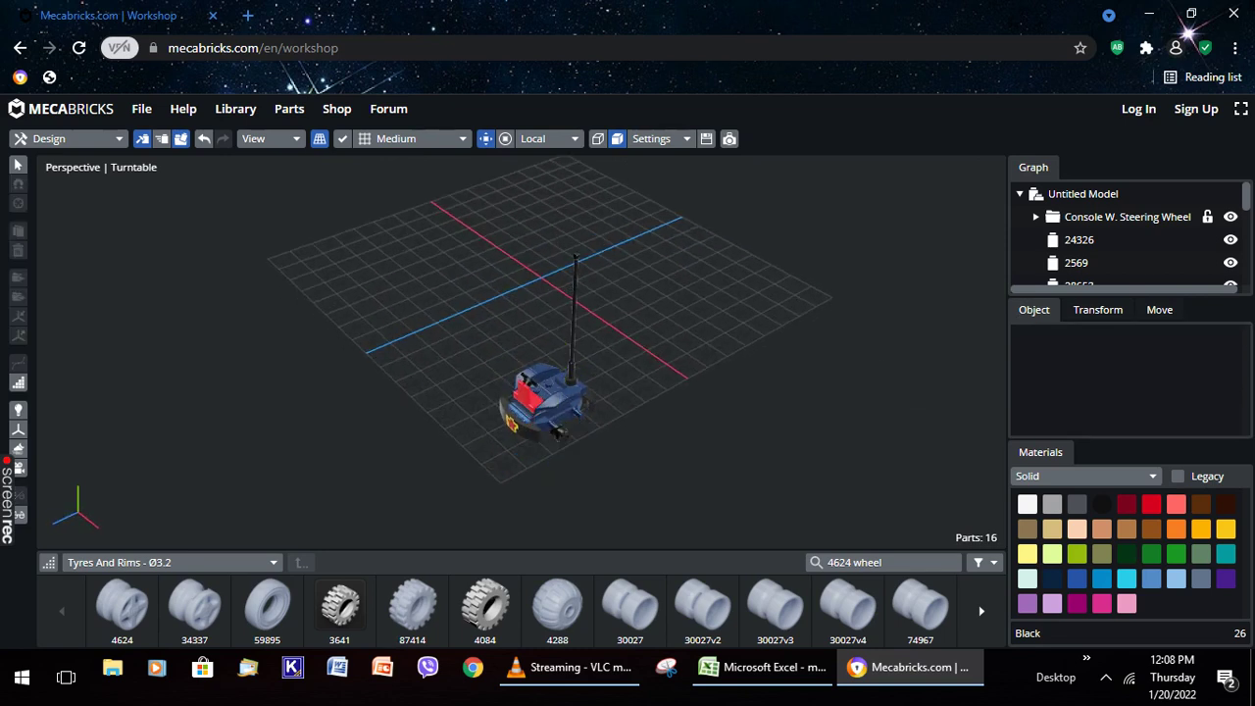
click(558, 432)
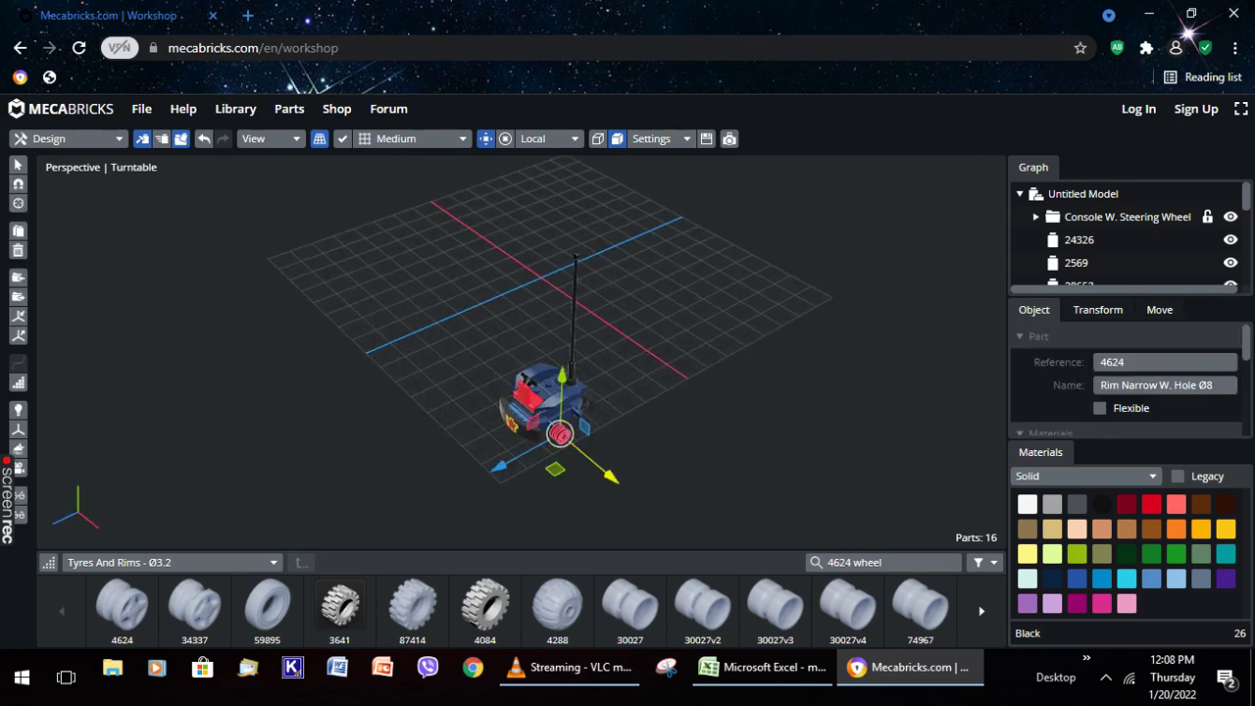
key(Escape)
right_drag(555, 429, 509, 416)
click(499, 411)
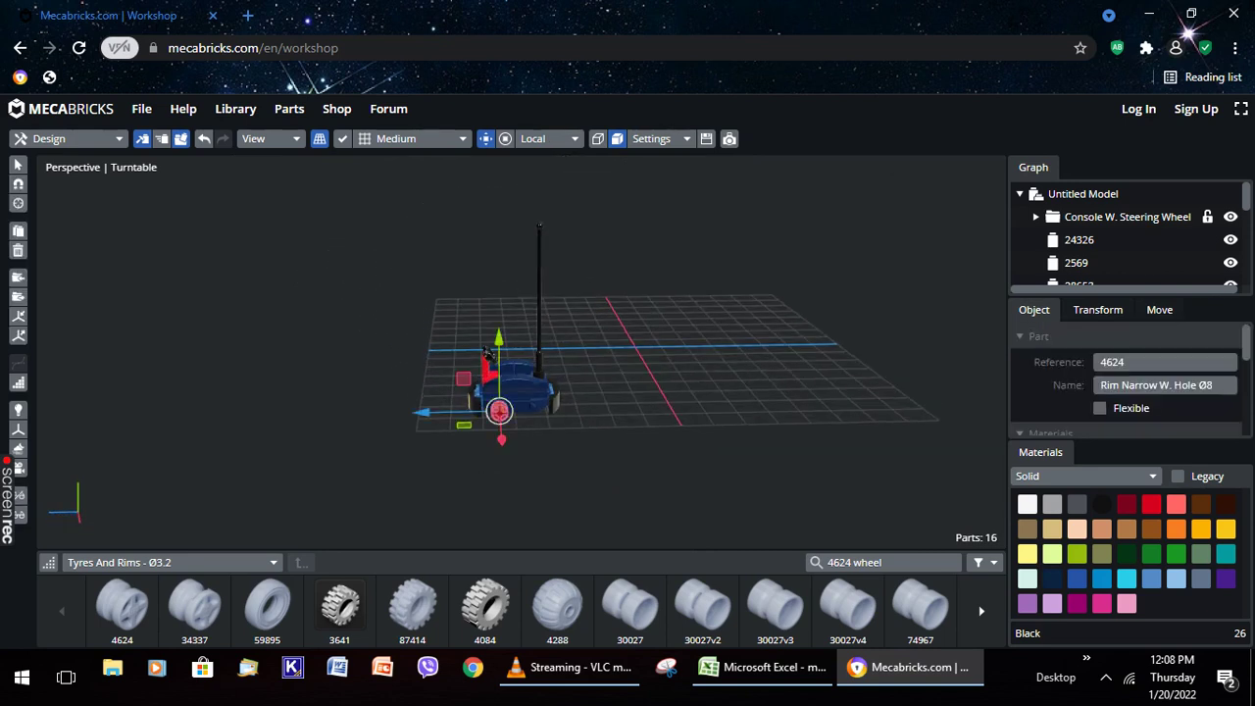
Clone the black rim three times and fit the copies onto the three remaining wheel pins of the chassis
key(ctrl+d)
drag(431, 413, 530, 412)
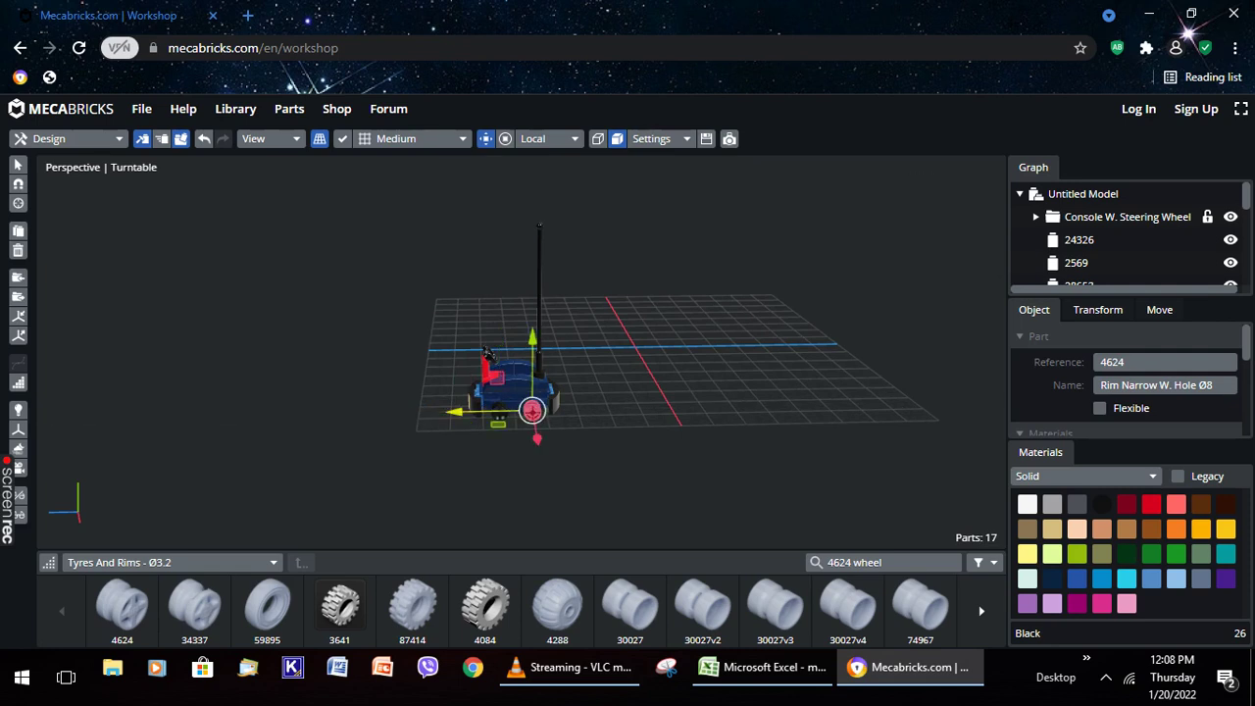
key(ctrl+d)
right_drag(531, 412, 596, 366)
drag(596, 366, 532, 372)
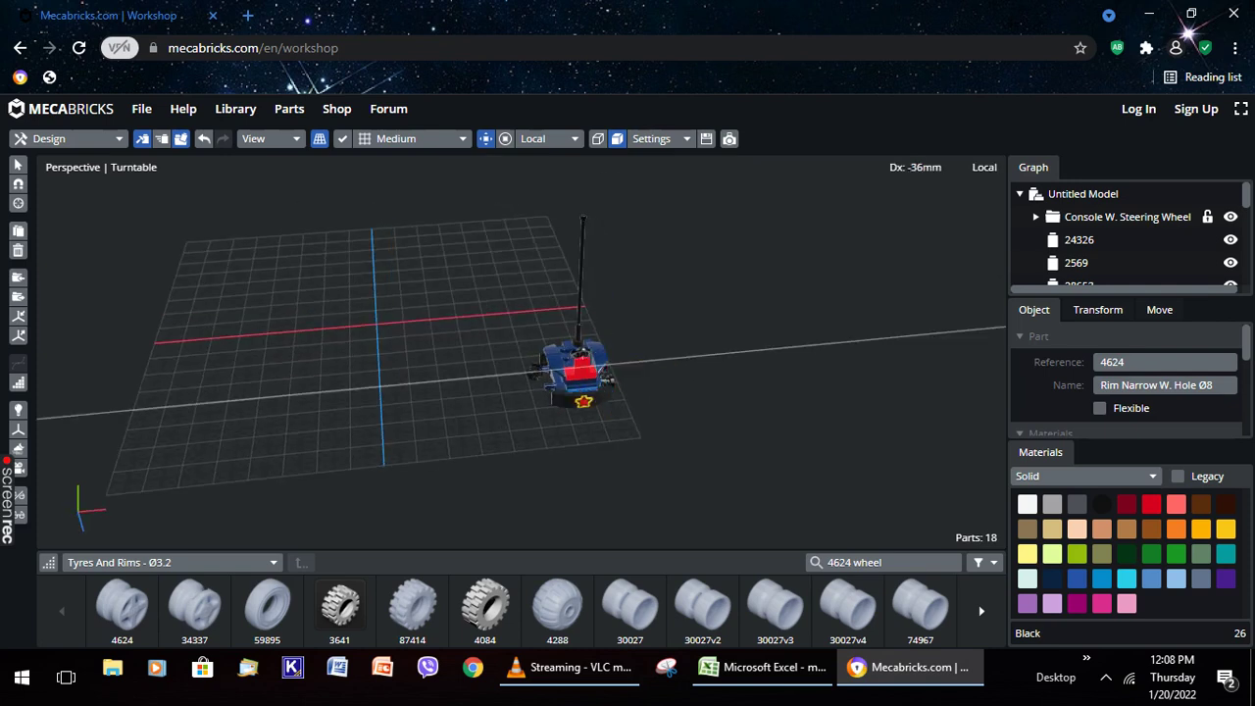
drag(532, 372, 542, 370)
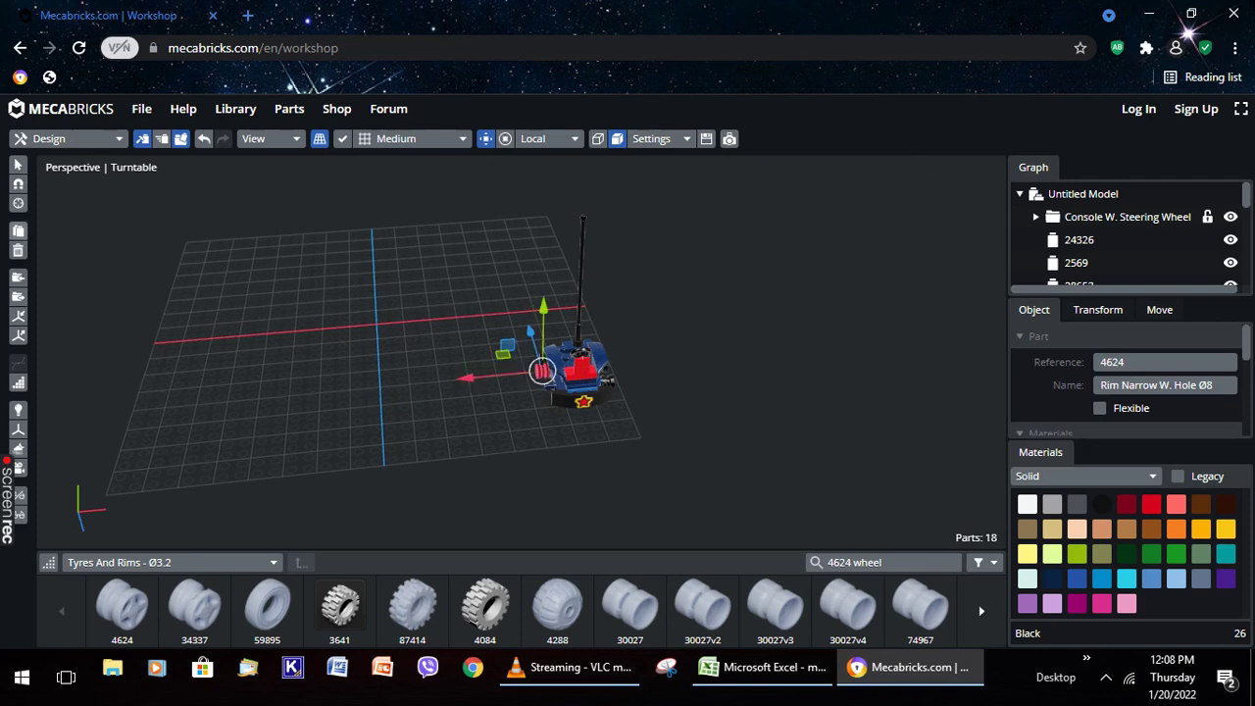
key(ctrl+d)
drag(542, 371, 547, 388)
click(667, 461)
right_drag(666, 460, 627, 463)
right_drag(588, 412, 559, 411)
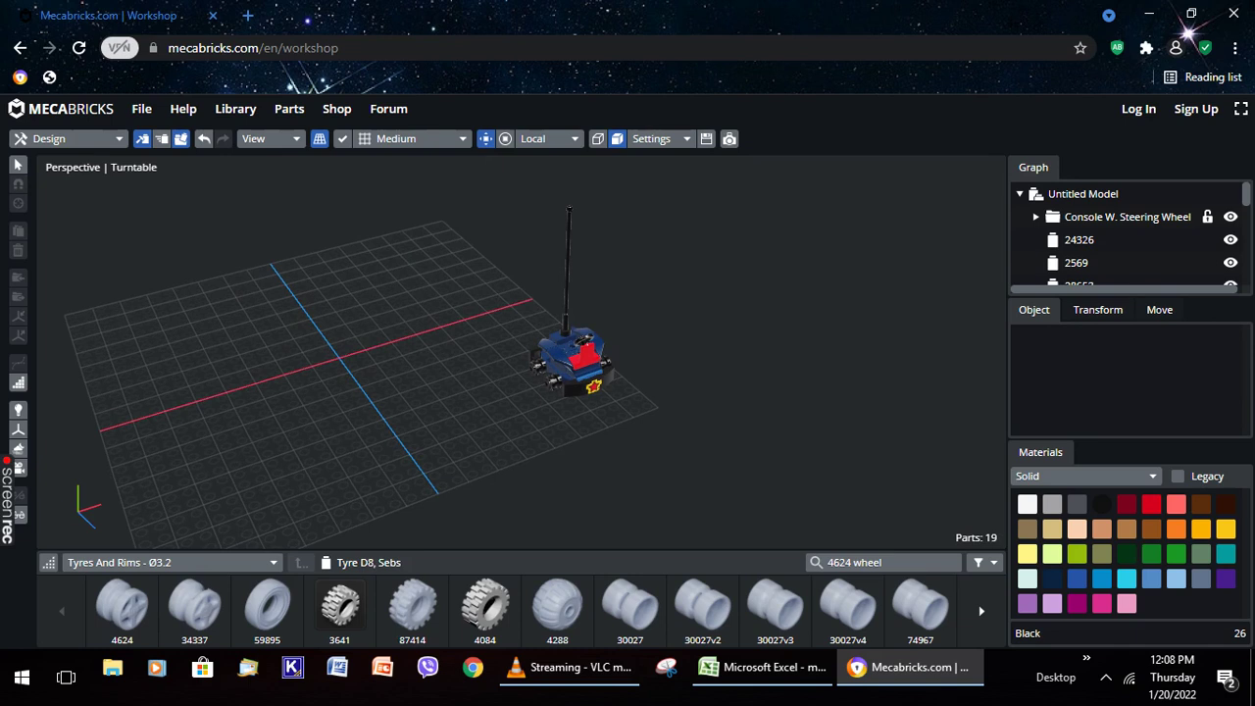
Try a Tyre D8, Sebs (59895) on a rim at the console end and delete it
click(267, 605)
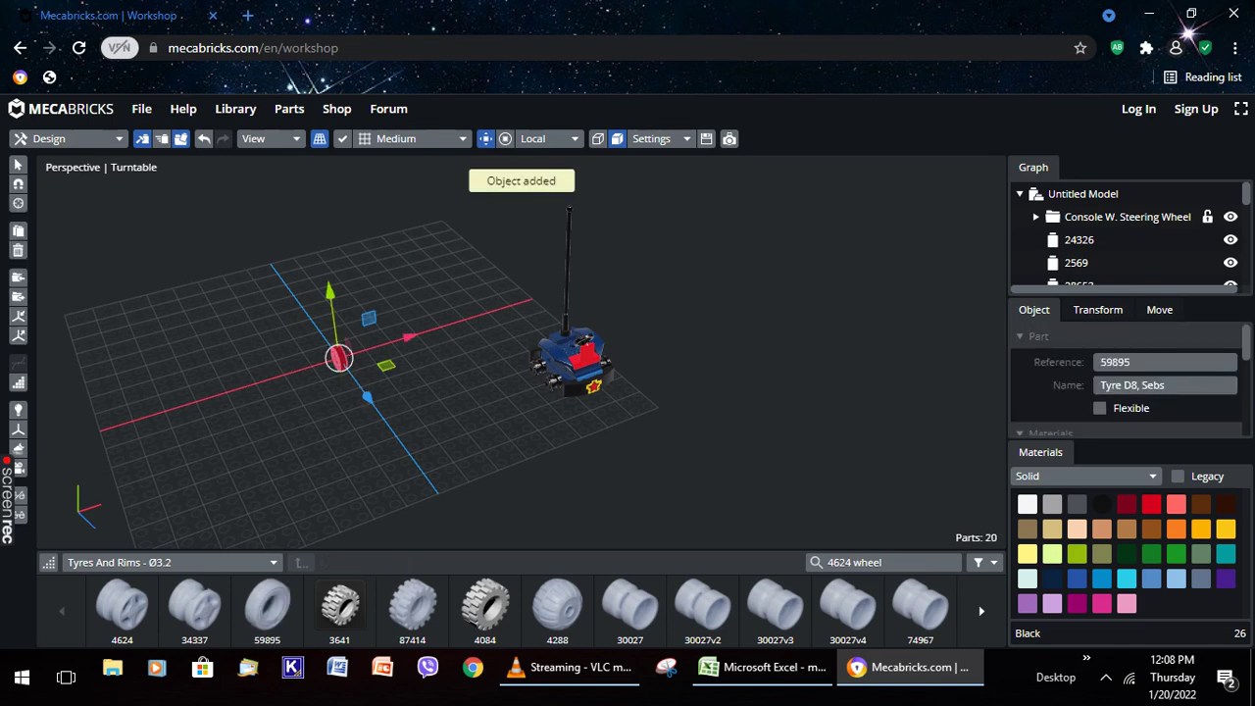
drag(366, 396, 556, 386)
right_drag(588, 430, 556, 326)
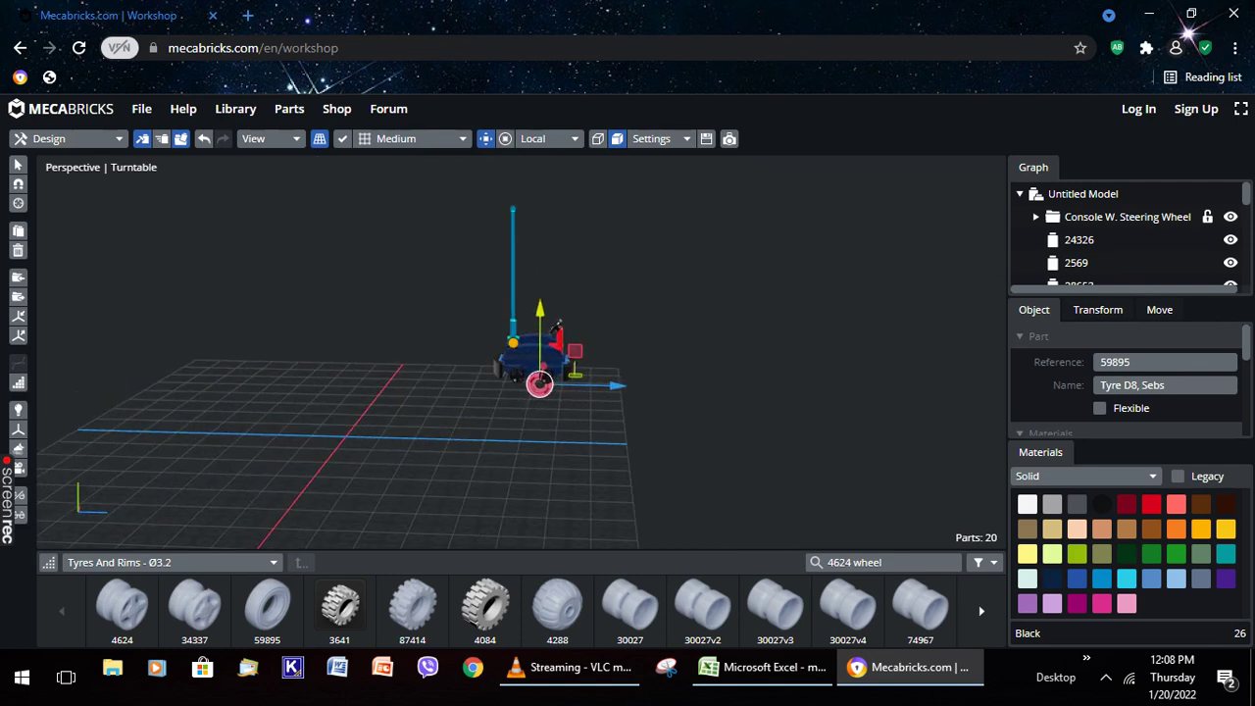
drag(540, 312, 539, 302)
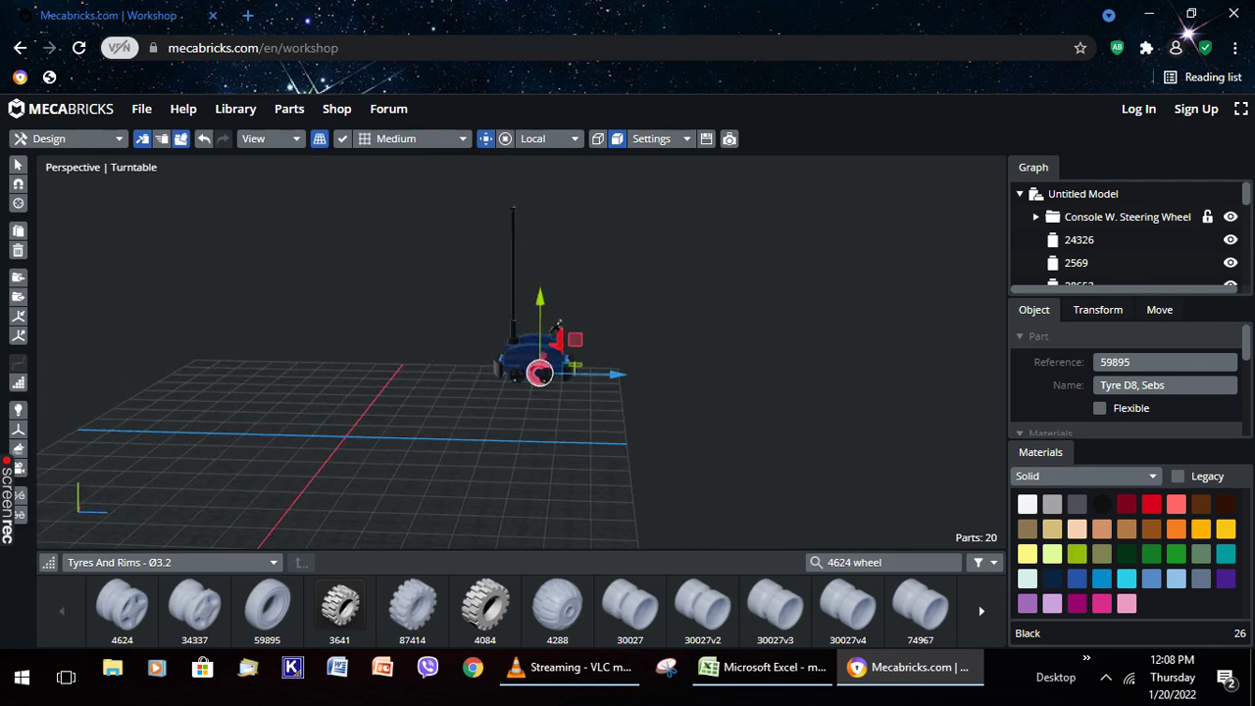
drag(545, 373, 545, 373)
mouse_move(549, 378)
right_down()
mouse_move(561, 412)
mouse_move(562, 387)
right_up()
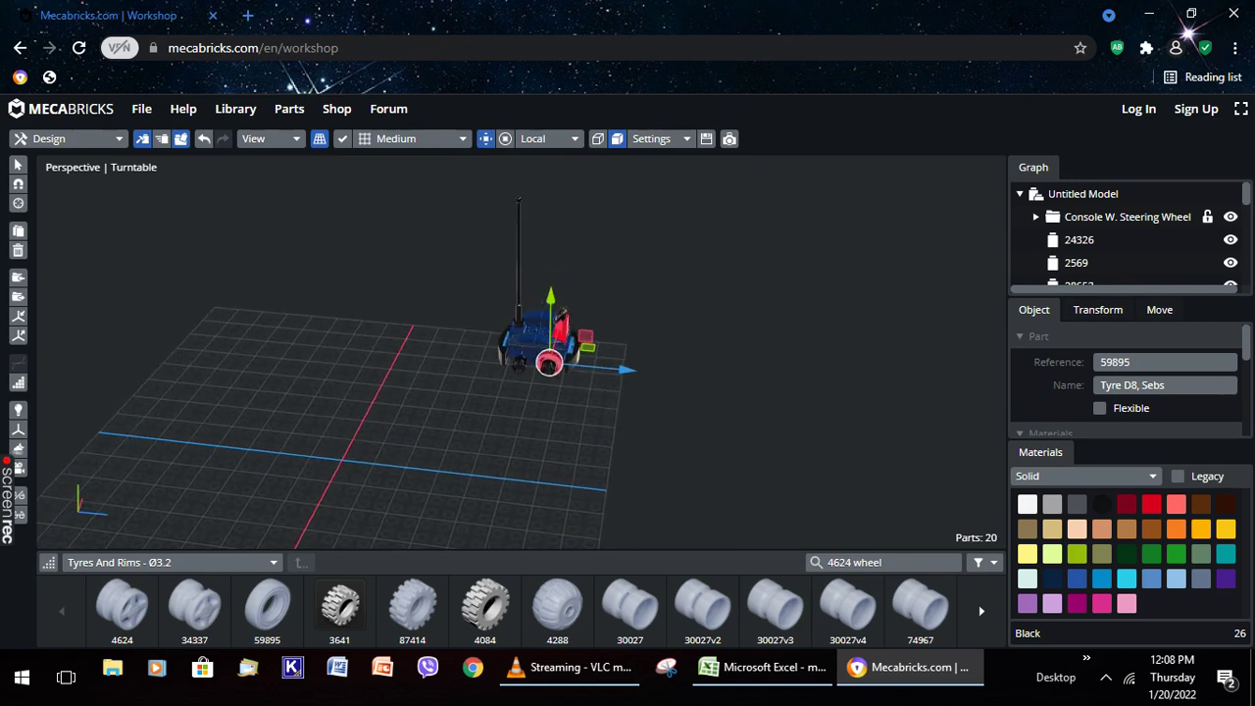
key(Delete)
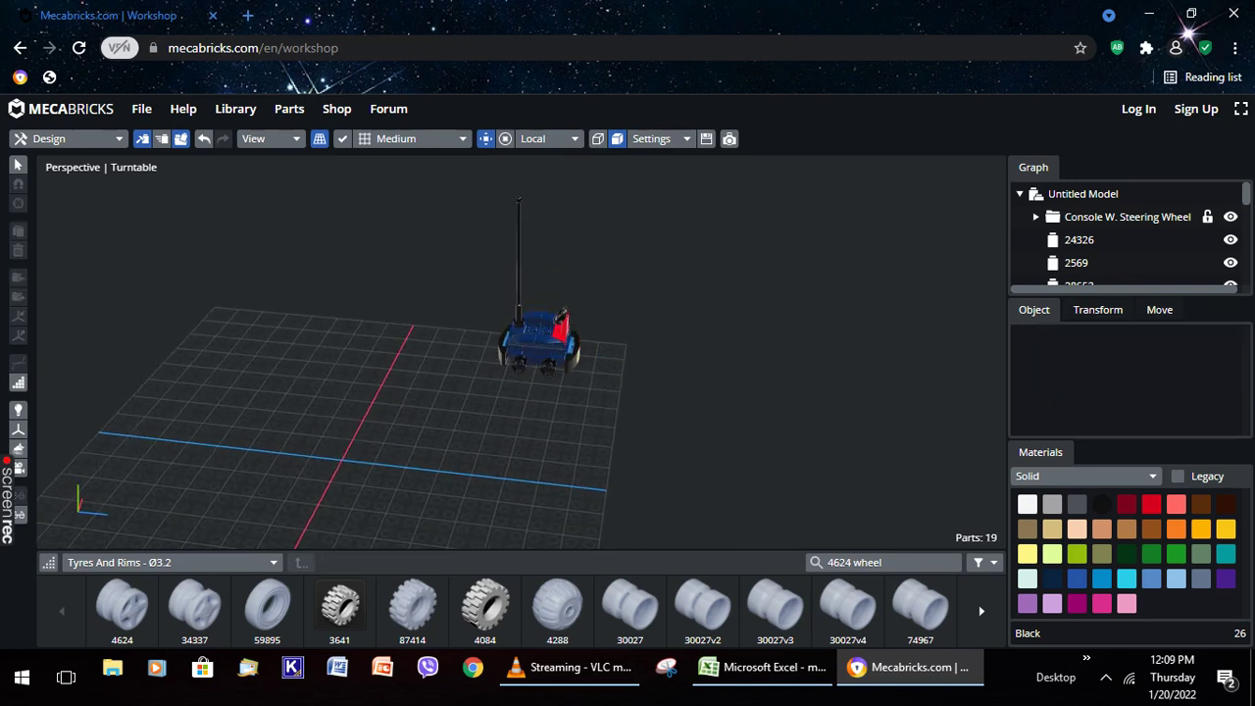
Add a black Tyre High Narrow Ø15X6 (3641) and fit it over the same console-end rim
click(339, 604)
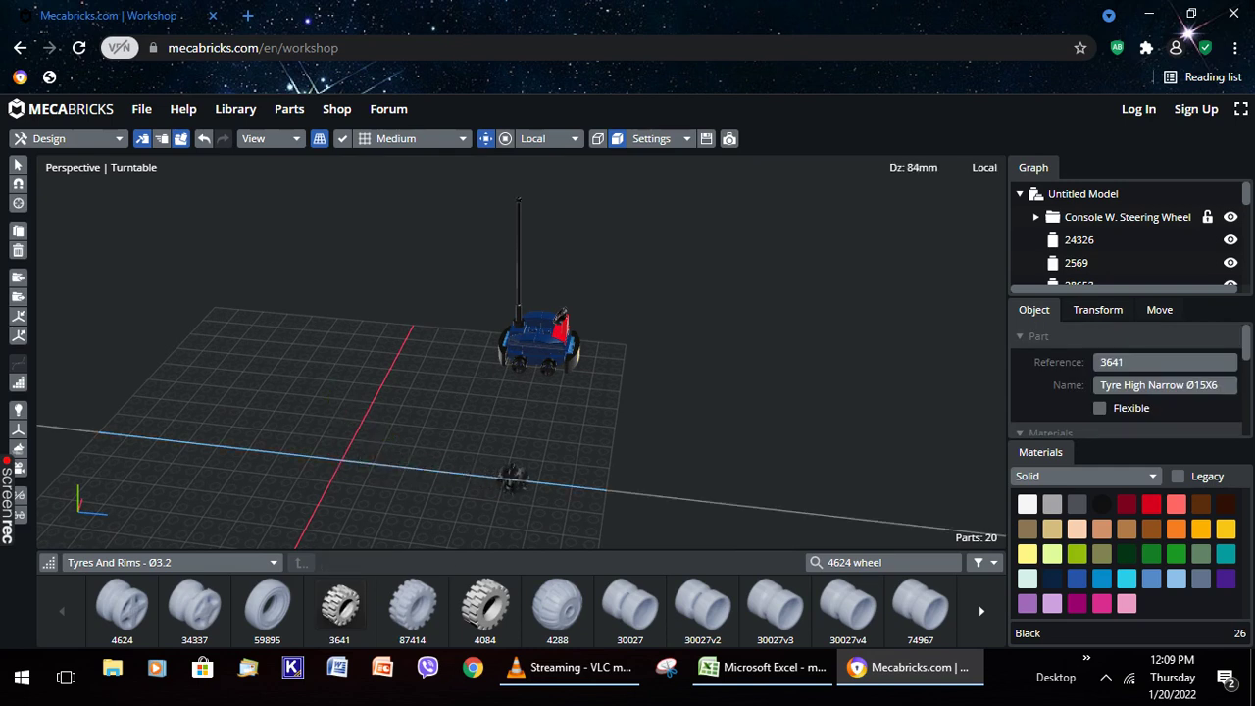
click(513, 479)
drag(512, 478, 542, 364)
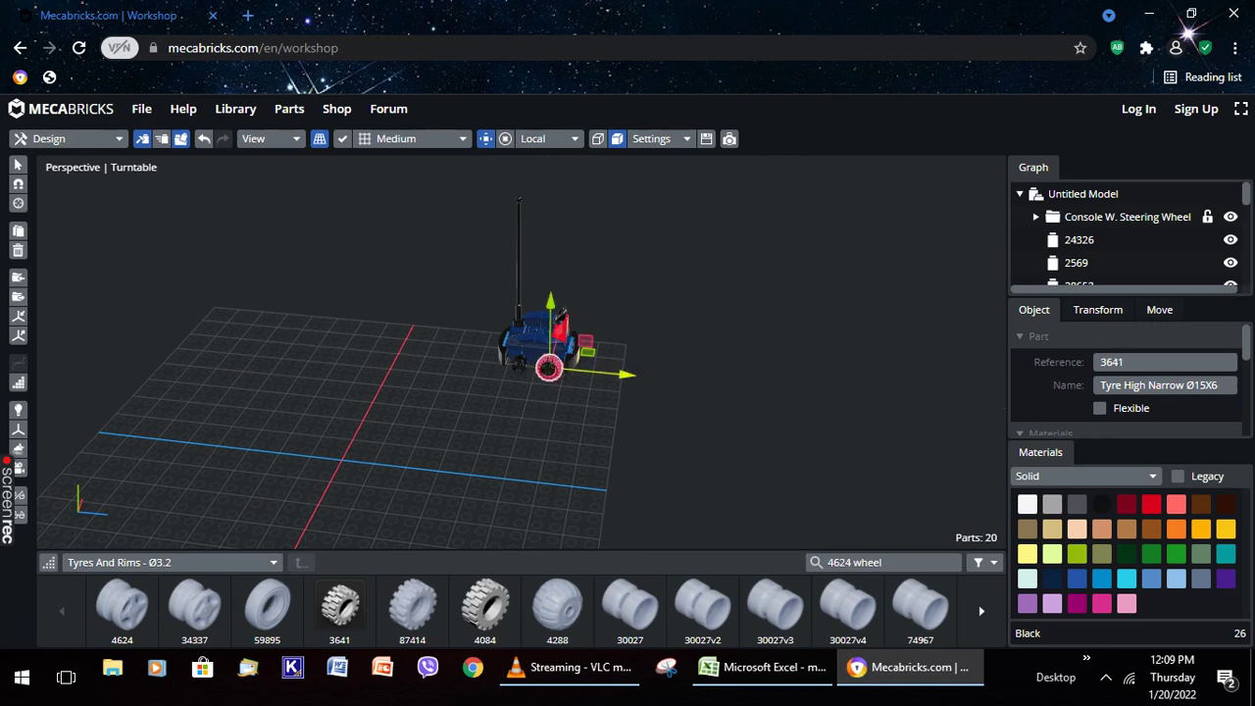
drag(558, 316, 555, 312)
right_drag(555, 312, 401, 326)
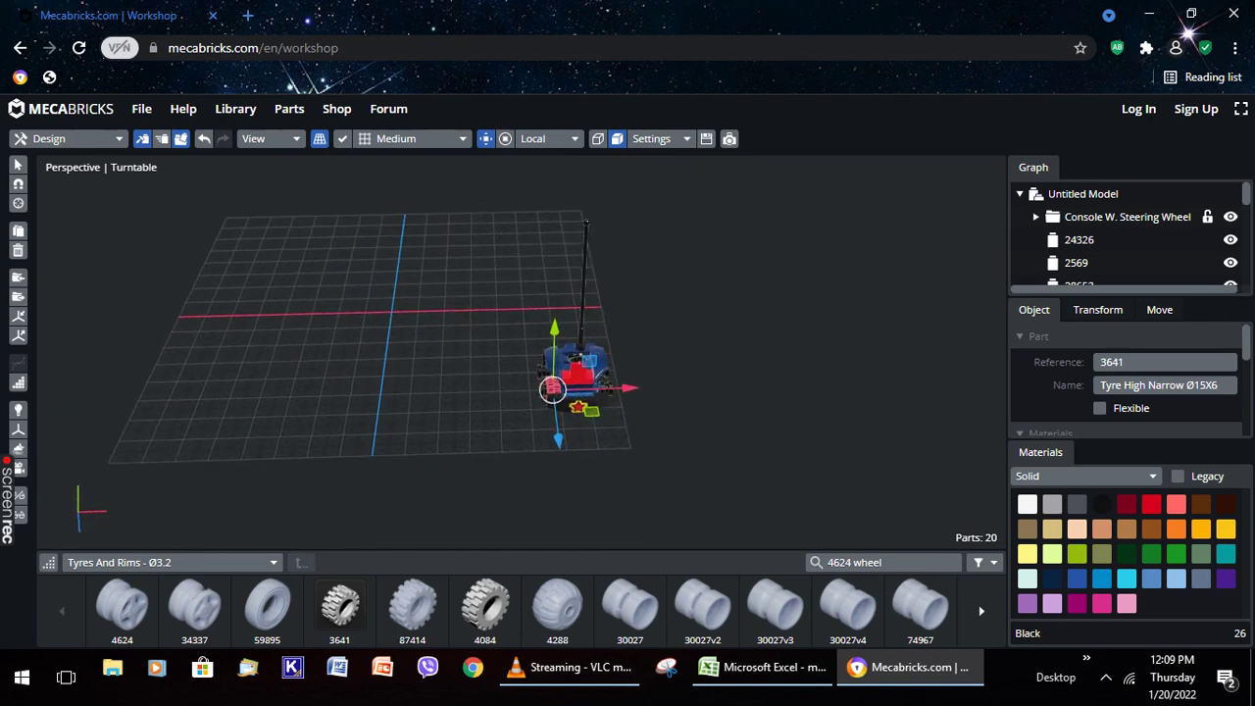
drag(552, 389, 545, 389)
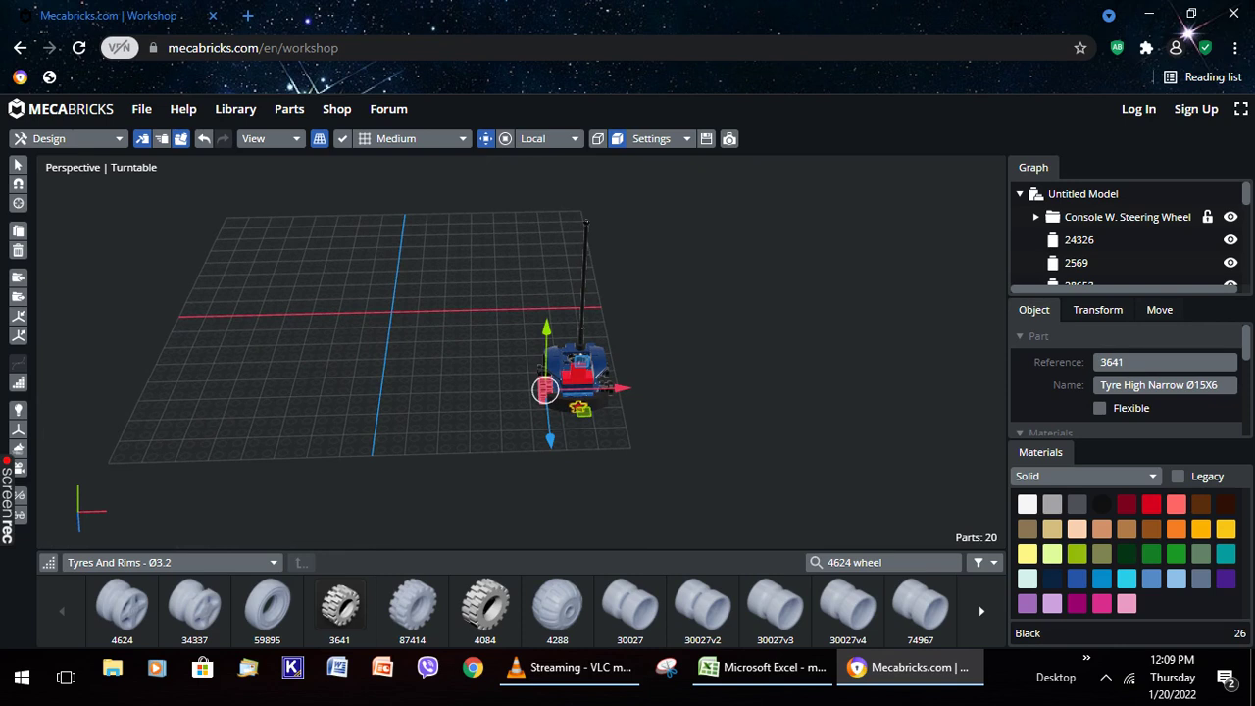
Clone the tyre three times and fit the copies over the three remaining rims on both sides of the chassis
key(ctrl+d)
drag(545, 389, 542, 370)
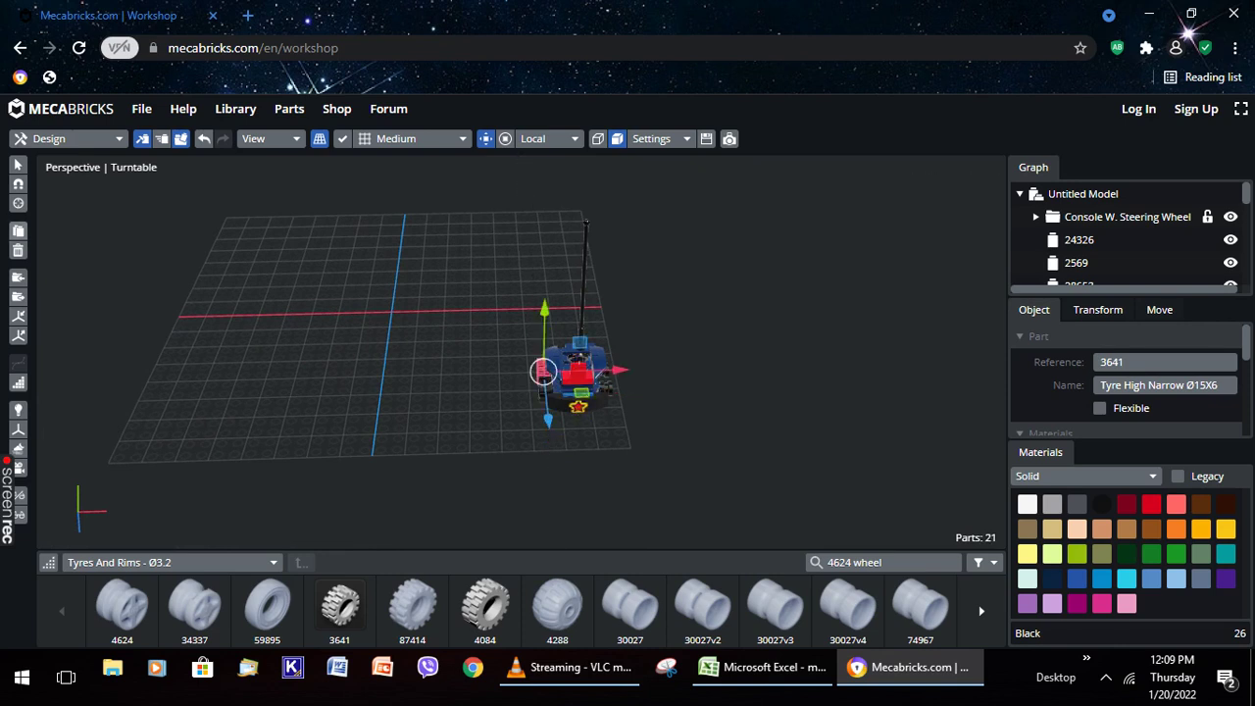
key(ctrl+d)
right_drag(542, 370, 353, 372)
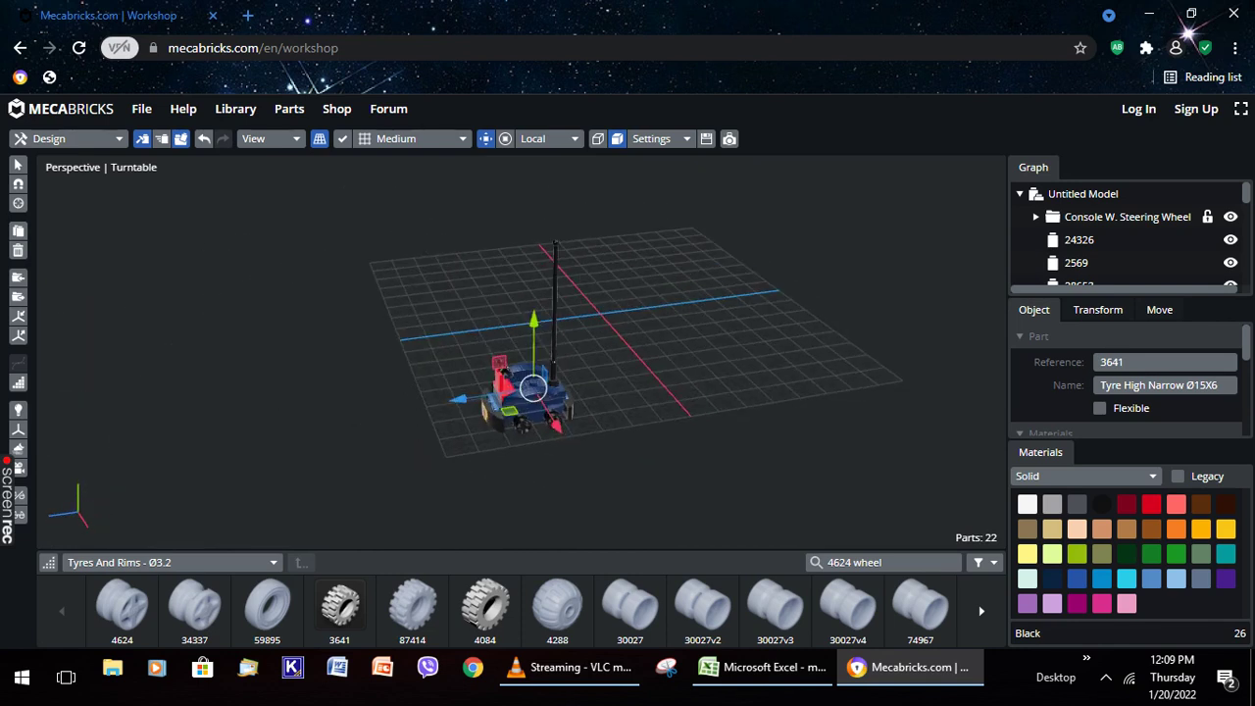
drag(555, 423, 560, 429)
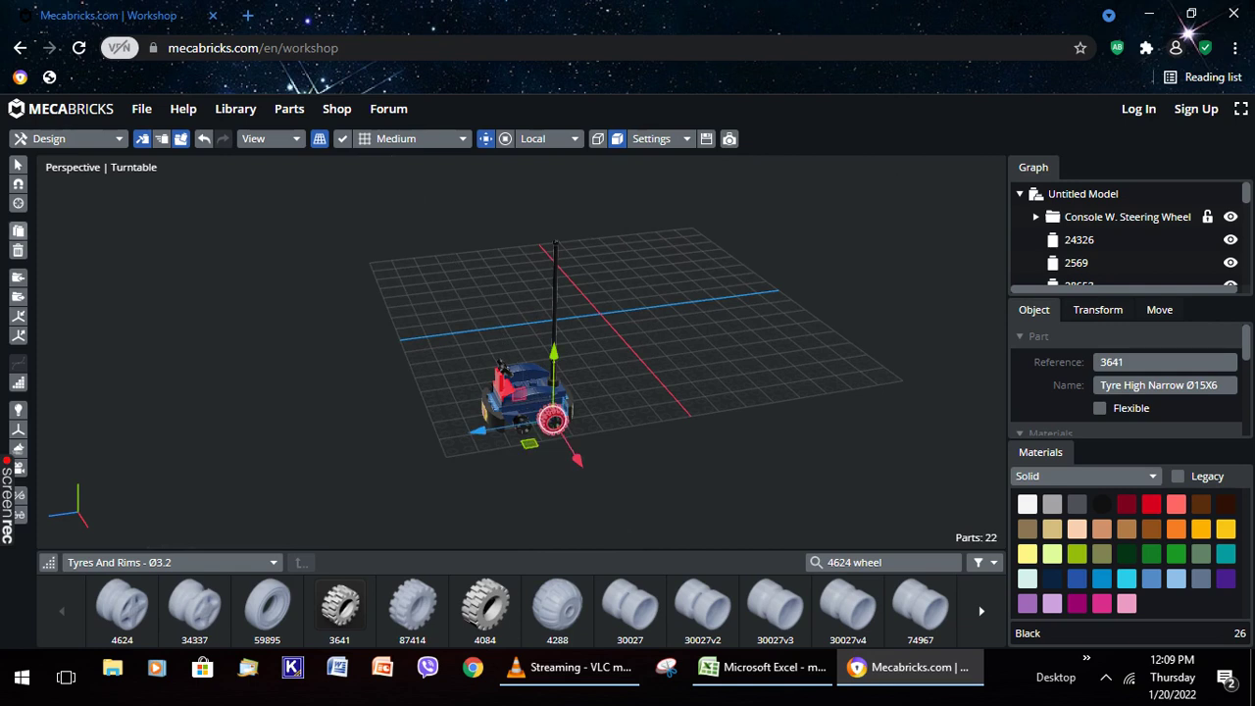
key(ctrl+d)
drag(553, 422, 522, 424)
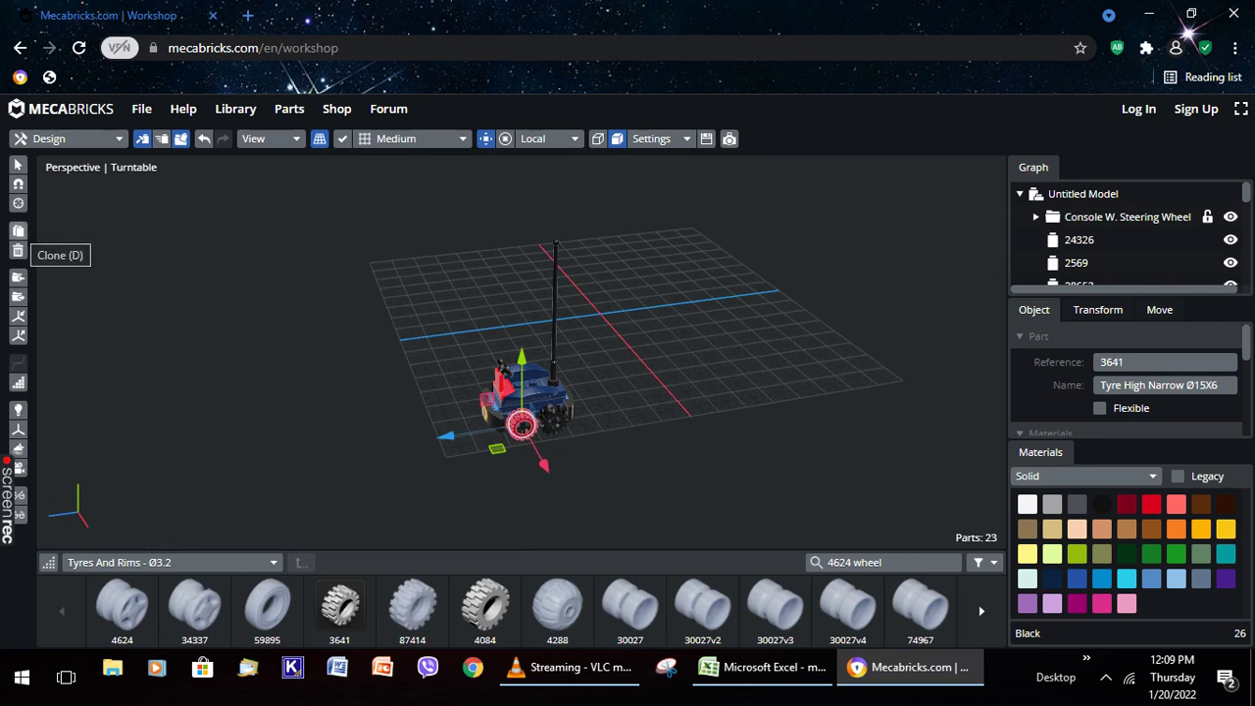
click(245, 451)
mouse_move(245, 451)
right_down()
mouse_move(383, 451)
mouse_move(432, 412)
mouse_move(461, 480)
mouse_move(615, 513)
mouse_move(810, 450)
mouse_move(736, 347)
mouse_move(724, 196)
right_up()
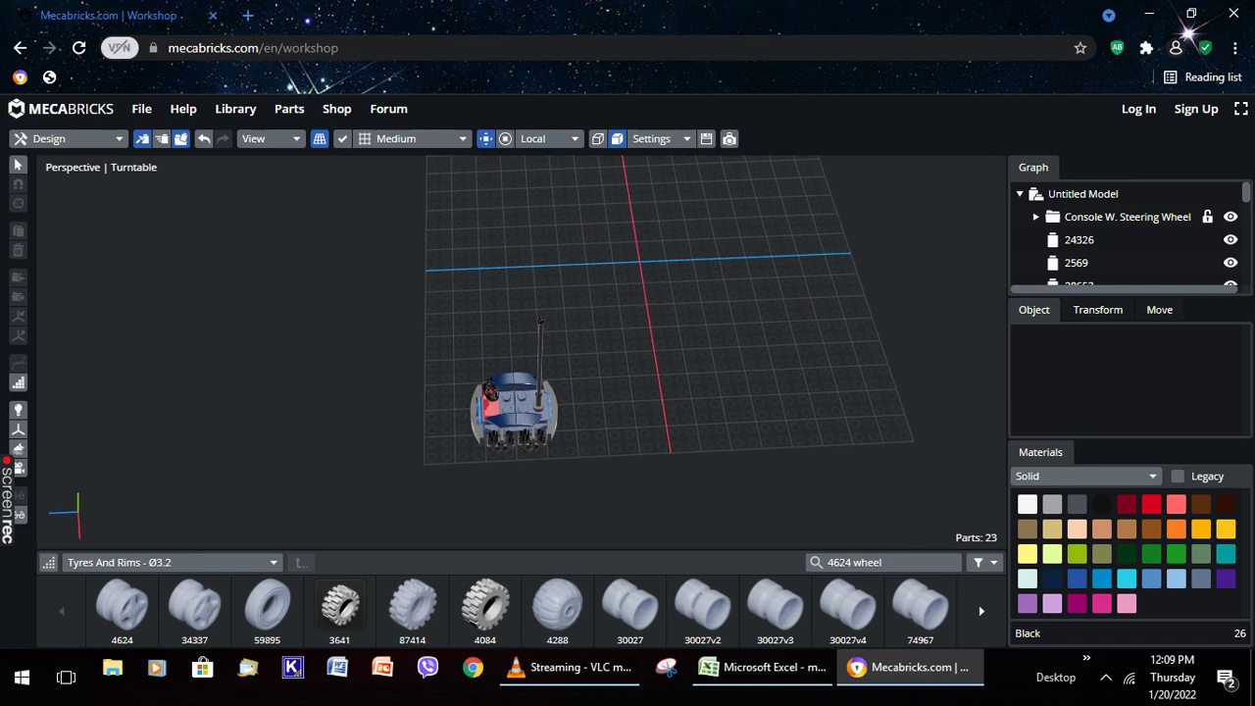
click(479, 404)
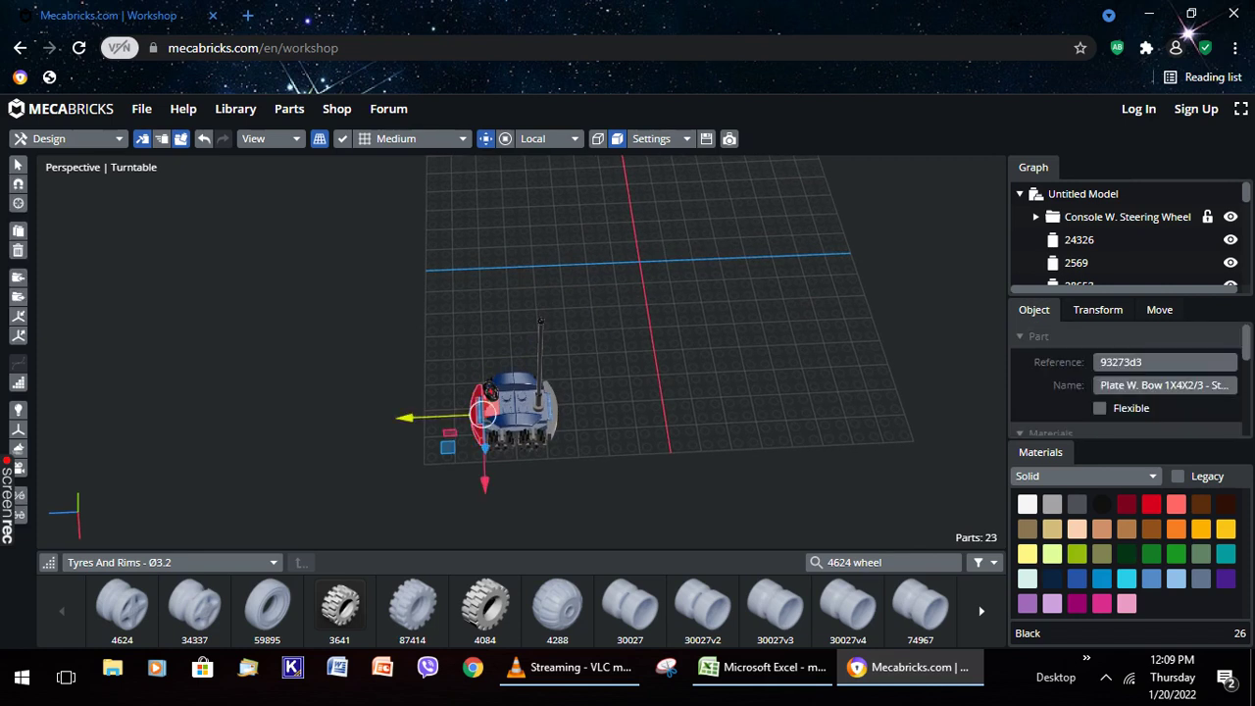
drag(478, 404, 485, 404)
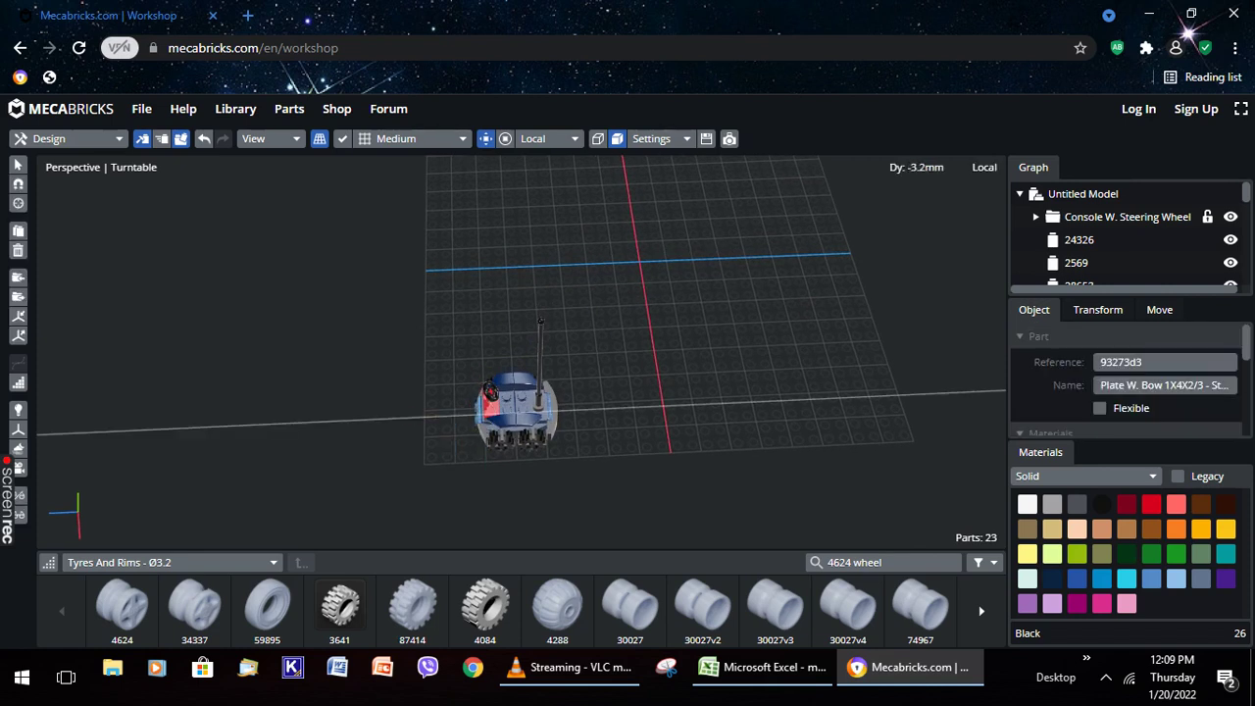
key(Escape)
mouse_move(485, 404)
right_down()
mouse_move(492, 473)
mouse_move(497, 404)
right_up()
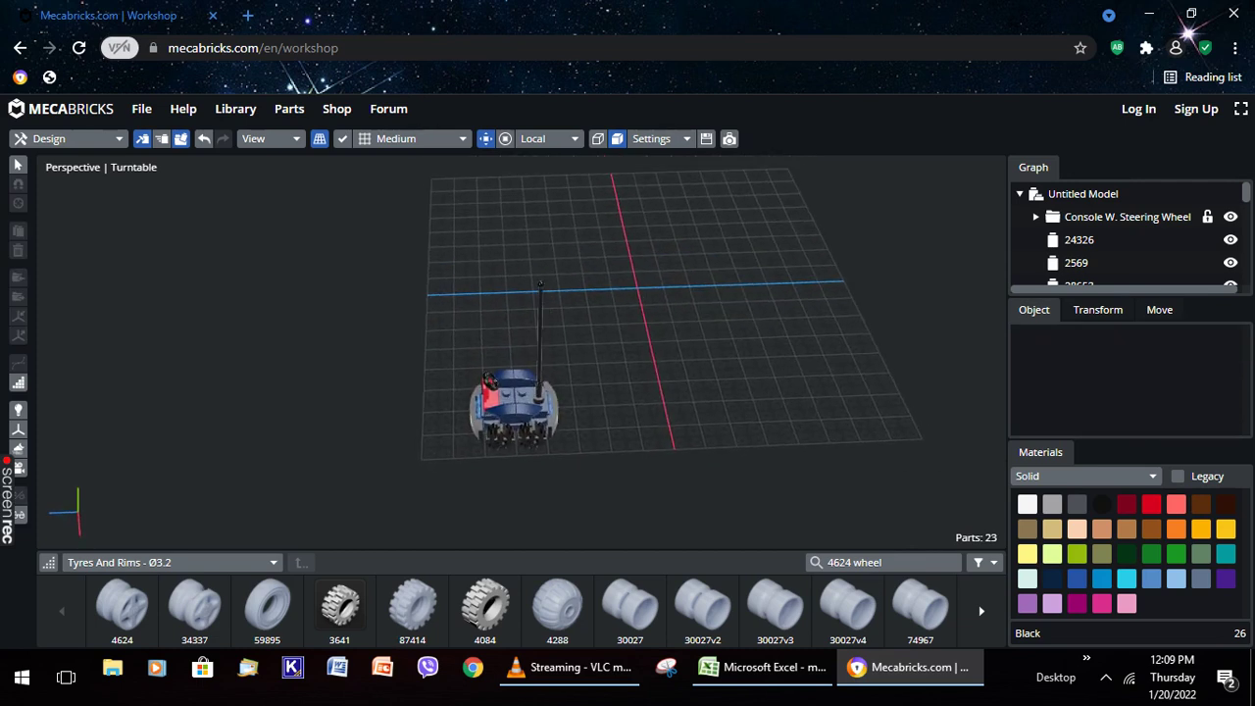
Switch the parts library to the Minifigures - Lower Parts category
key(alt+Down)
key(Down)
key(Down)
key(Up)
key(Up)
key(Up)
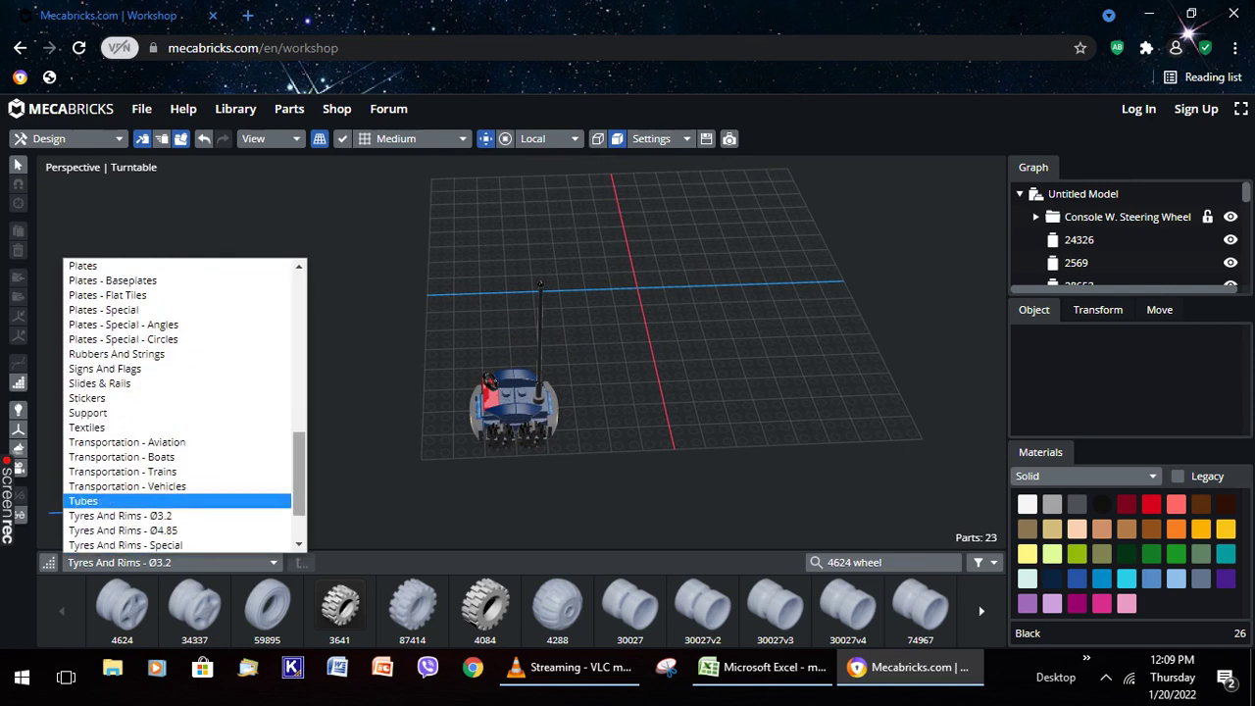
scroll(184, 404, up, 3)
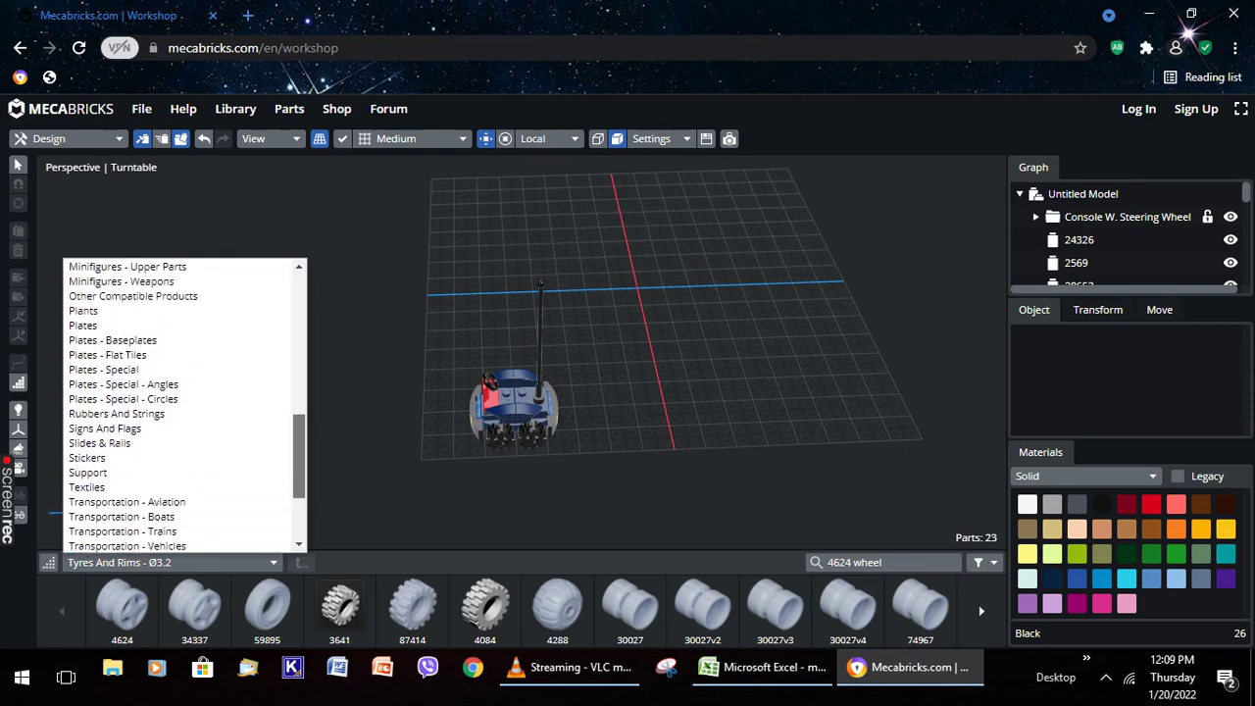
scroll(185, 403, up, 2)
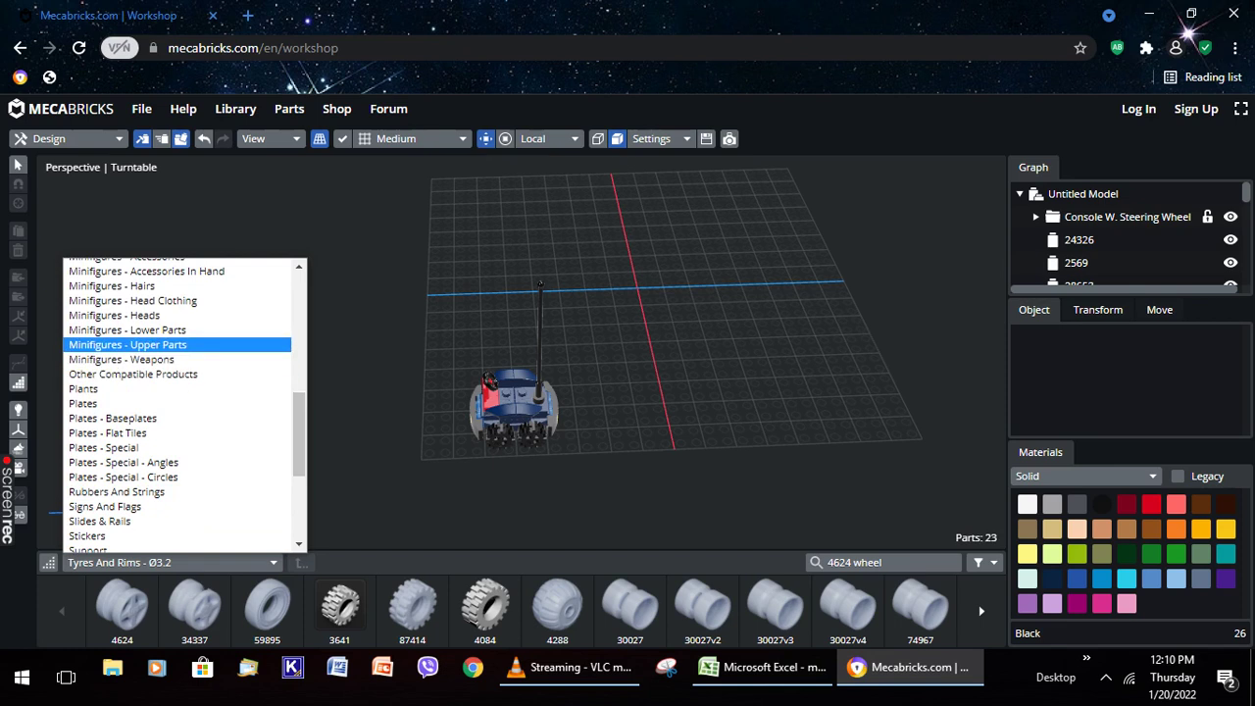
key(Return)
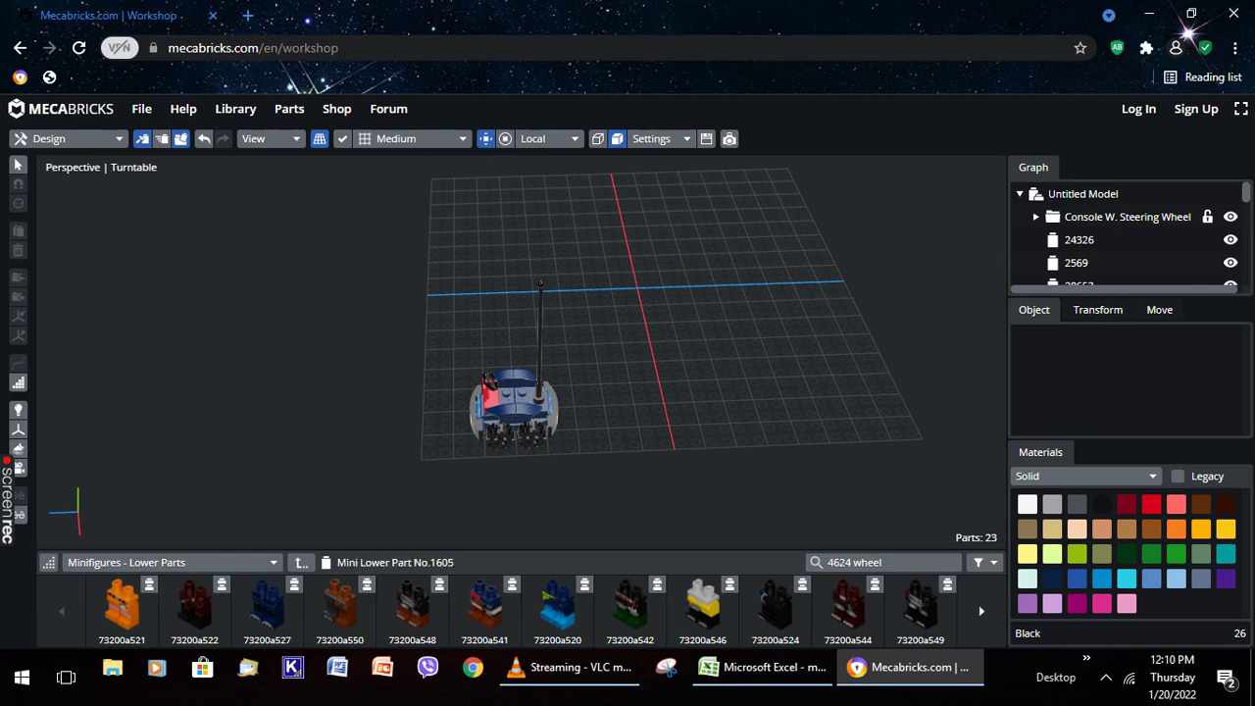
Add the orange legs 73200a521 from The LEGO Movie 2: The Second Part and stand them beside the vehicle's console end
click(122, 602)
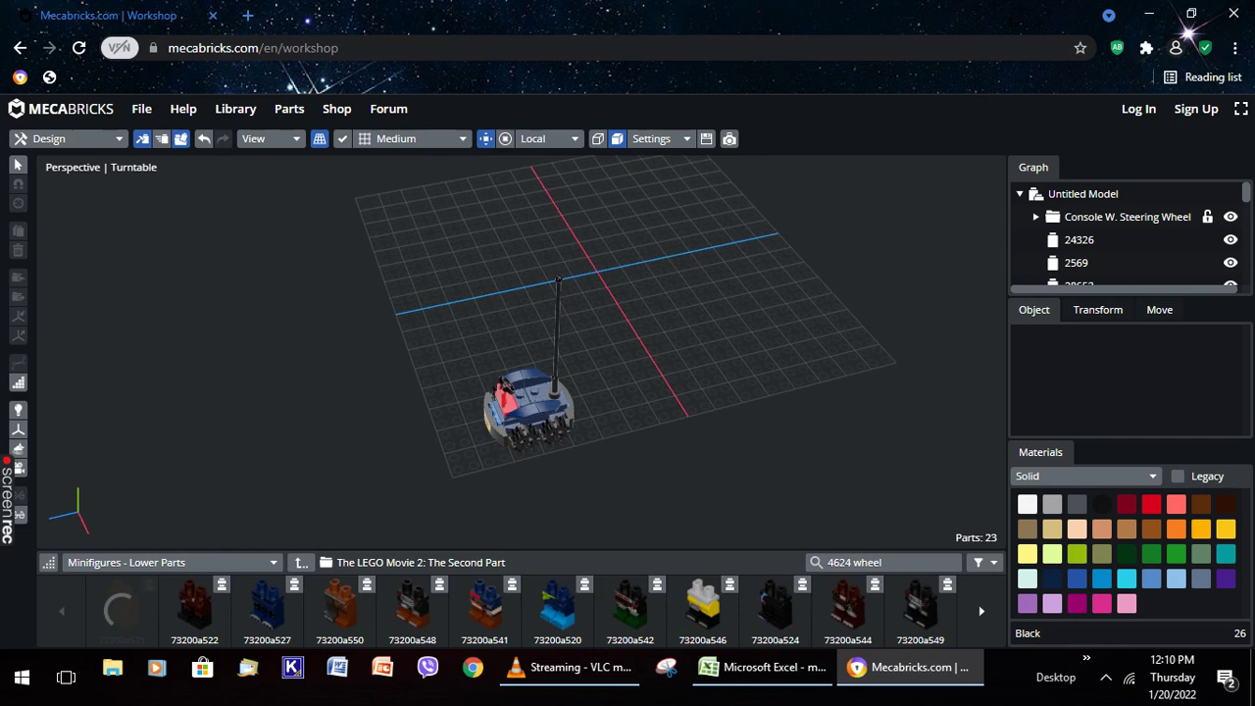
drag(577, 257, 452, 390)
drag(482, 434, 490, 441)
right_drag(549, 461, 647, 456)
key(Escape)
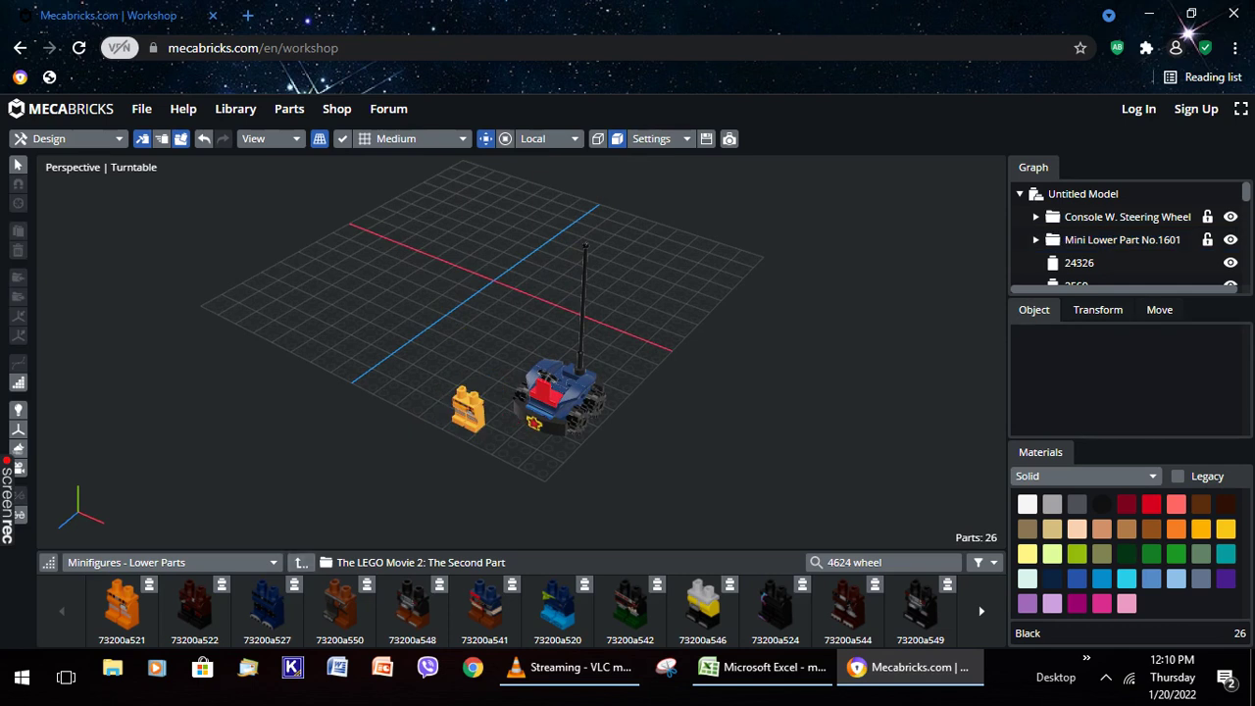
Add Mini Upper Part No.4511 from The LEGO Movie 2: The Second Part in Minifigures - Upper Parts, and seat it on the orange legs
click(272, 562)
scroll(176, 530, down, 1)
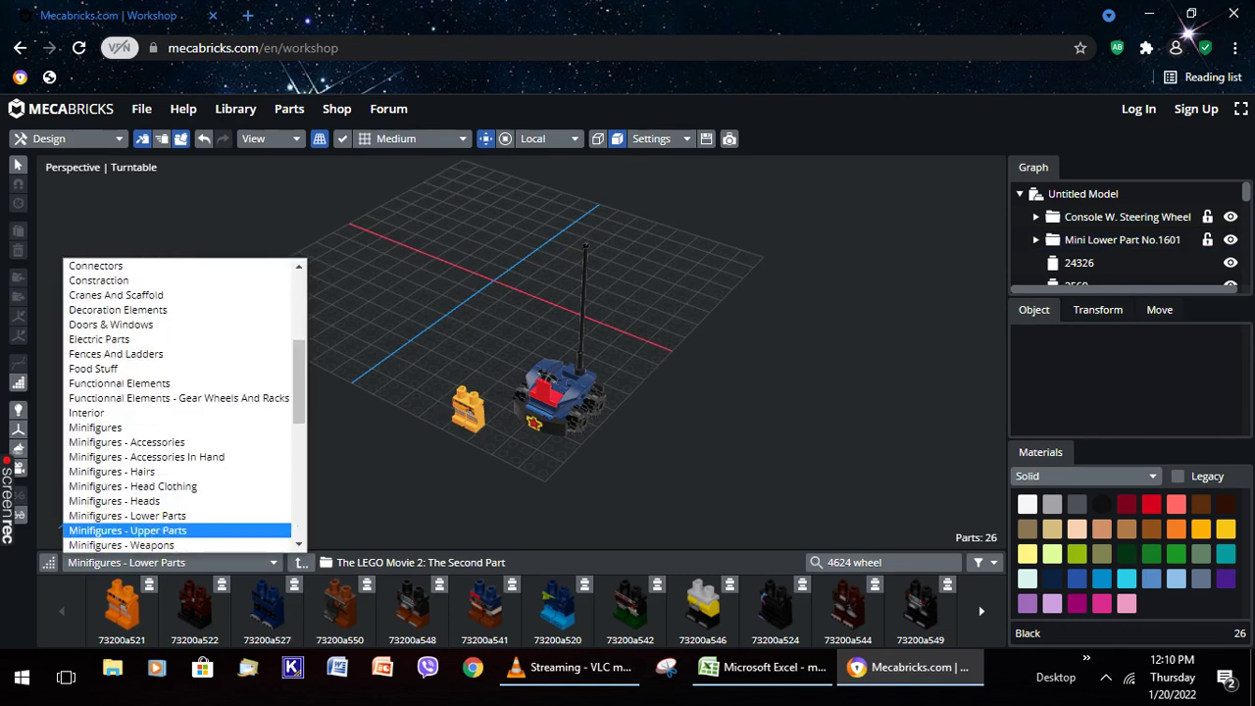
click(177, 530)
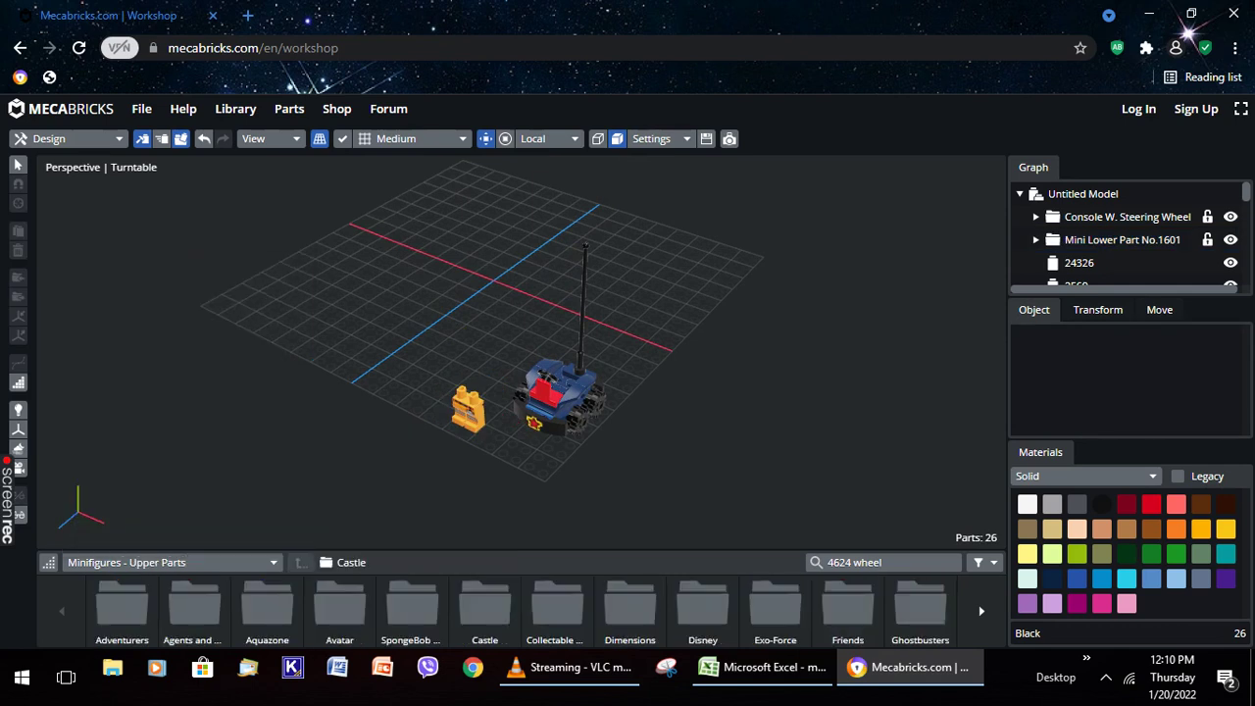
scroll(519, 611, down, 1)
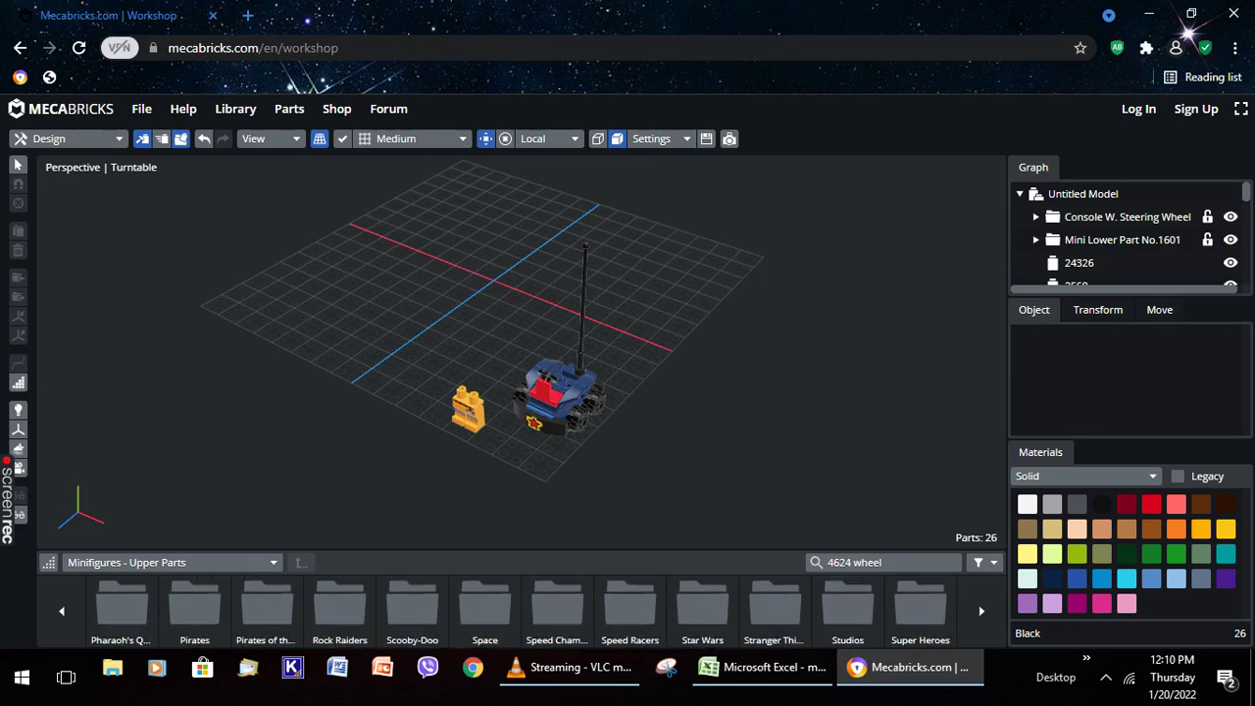
scroll(921, 606, down, 1)
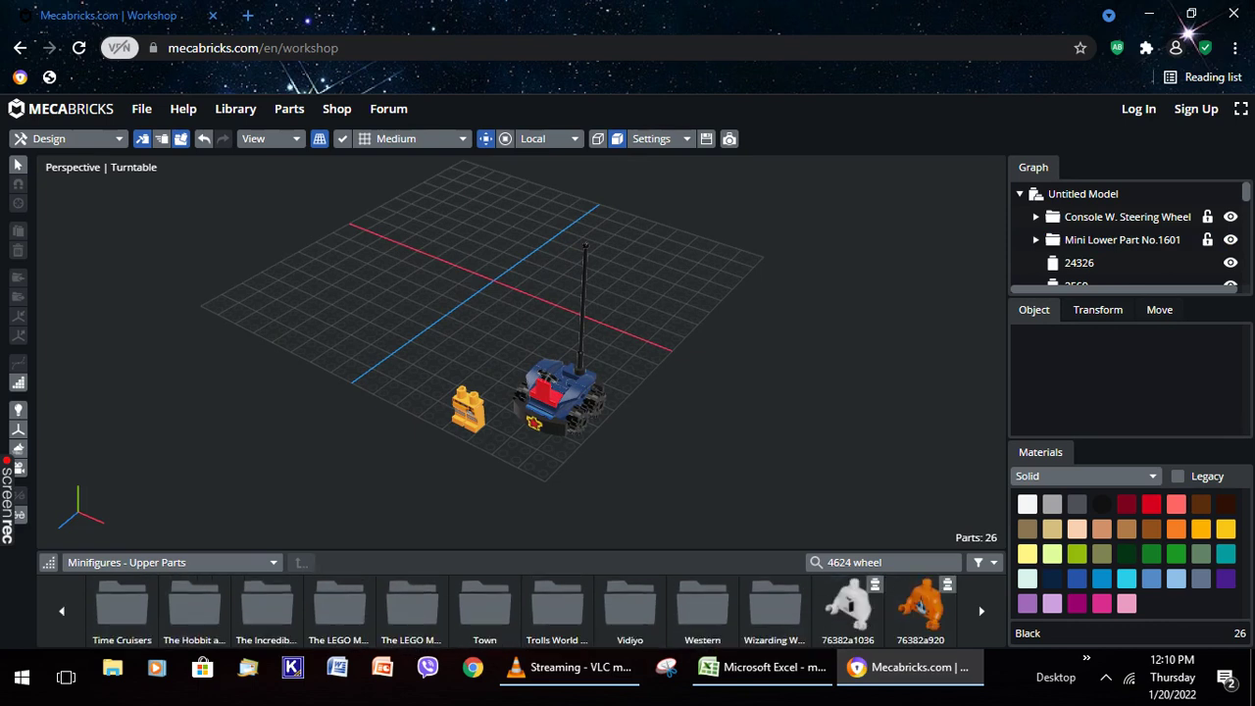
click(412, 605)
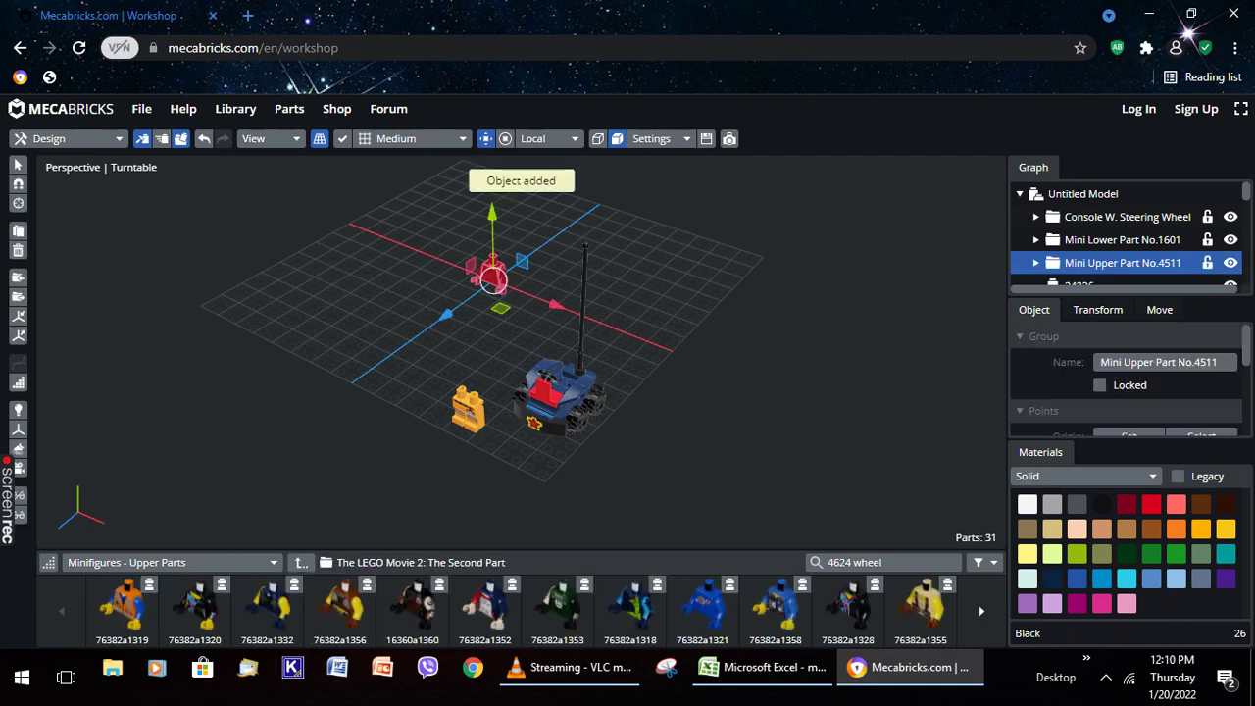
drag(492, 279, 467, 410)
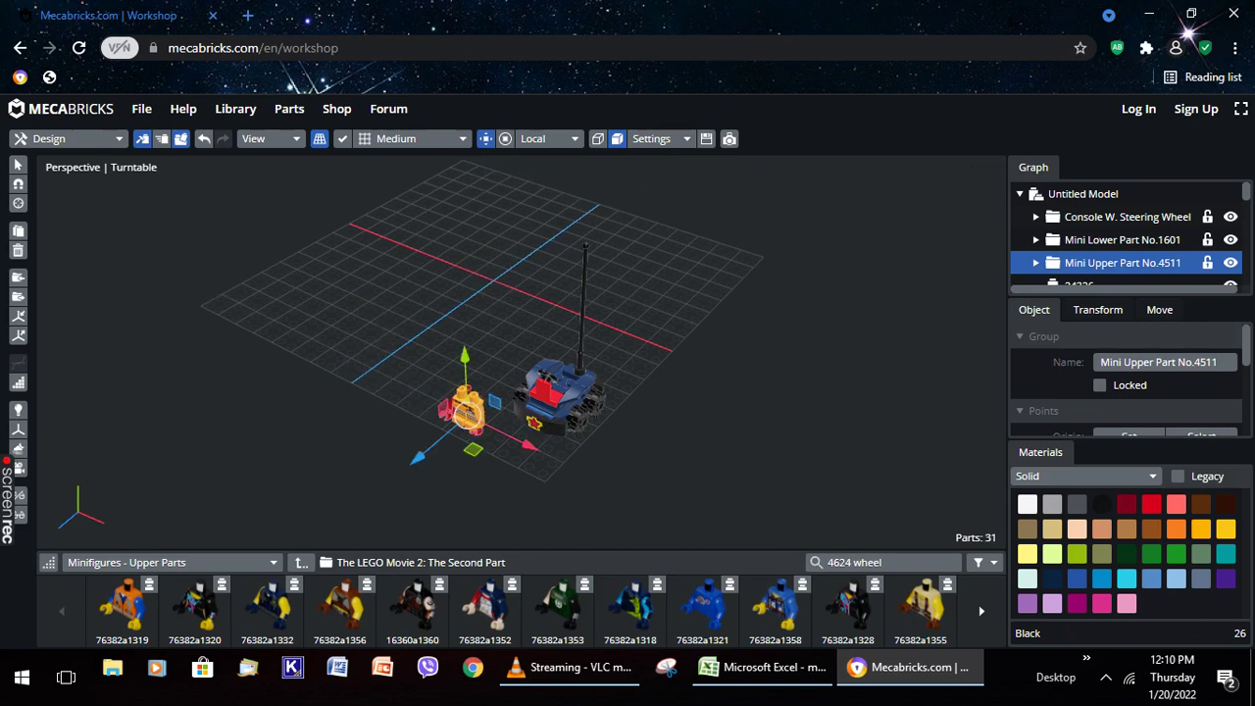
drag(465, 355, 465, 335)
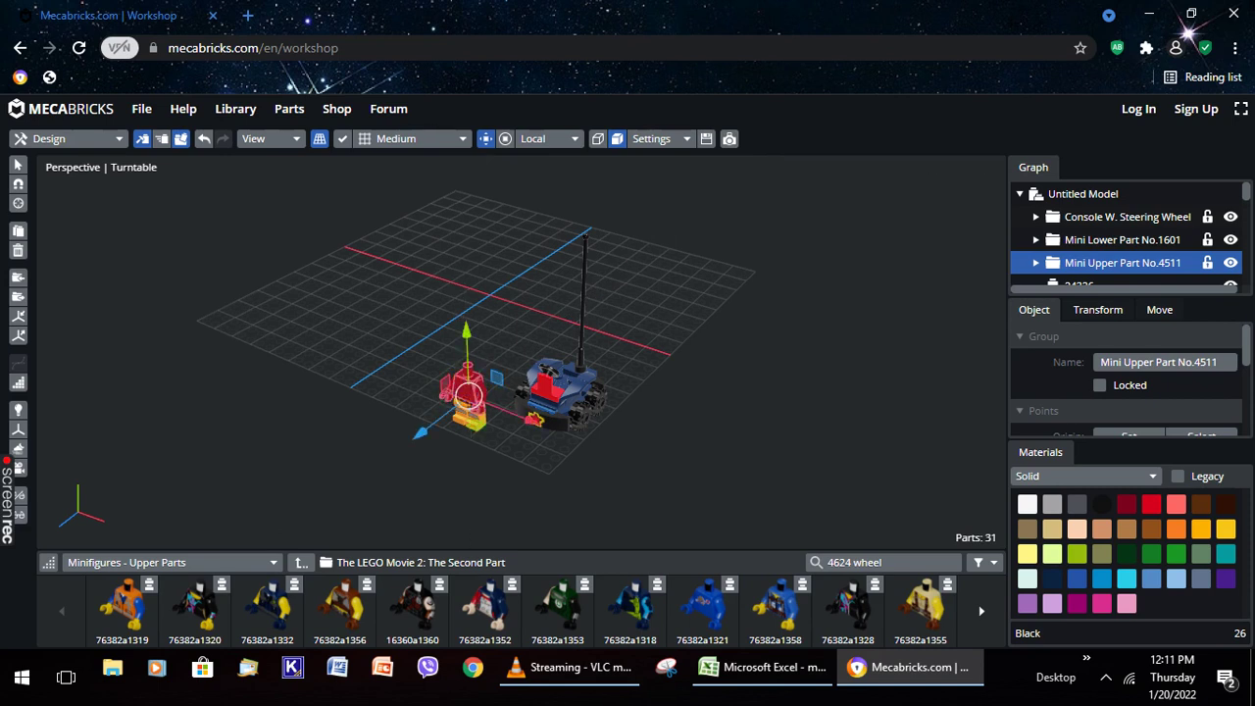
Switch the parts library to Minifigures - Heads and open The LEGO Movie 2: The Second Part folder
click(169, 562)
key(Up)
key(Up)
key(Return)
scroll(519, 610, down, 3)
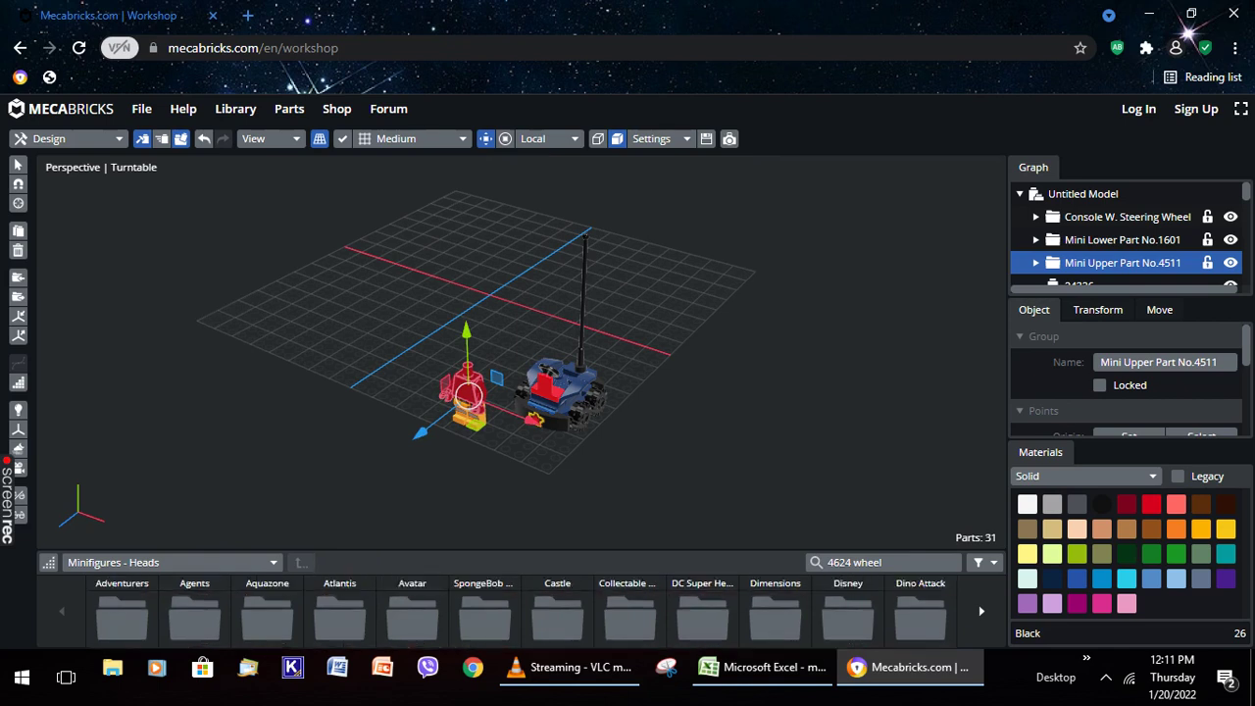
scroll(523, 610, down, 3)
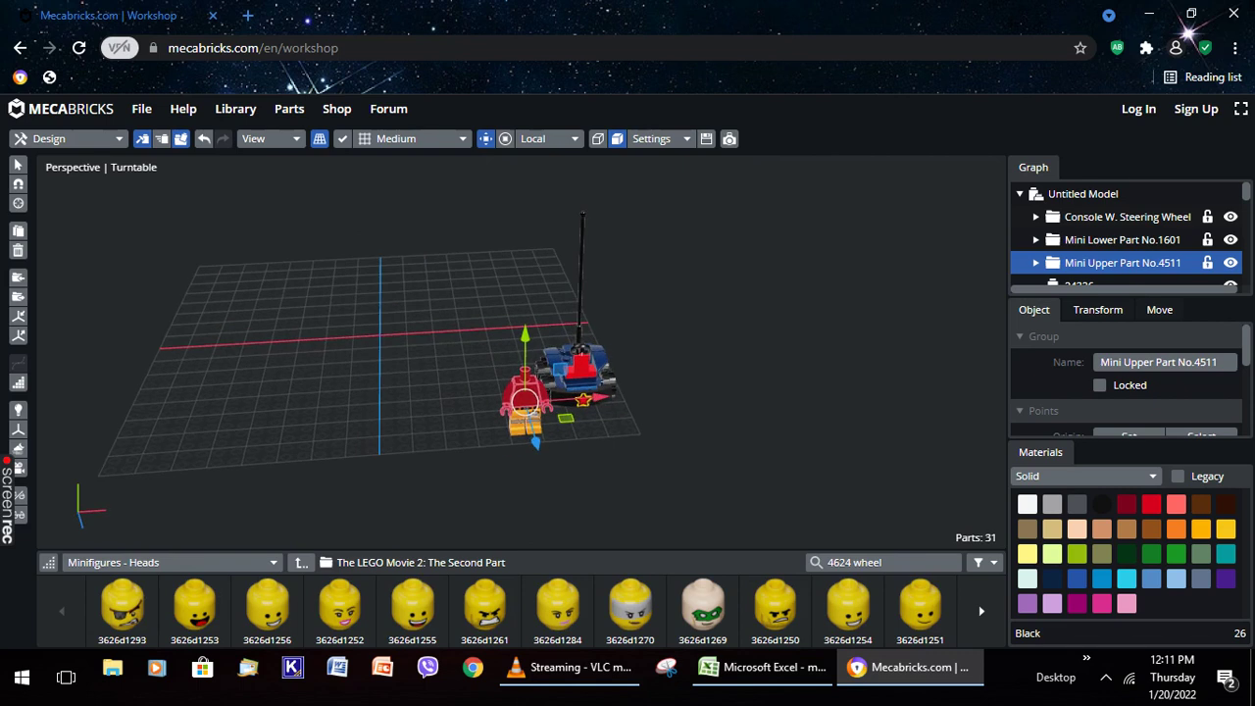
Add the smiling head 3626d1256 and raise it onto the neck of the orange-vested torso
scroll(520, 607, down, 3)
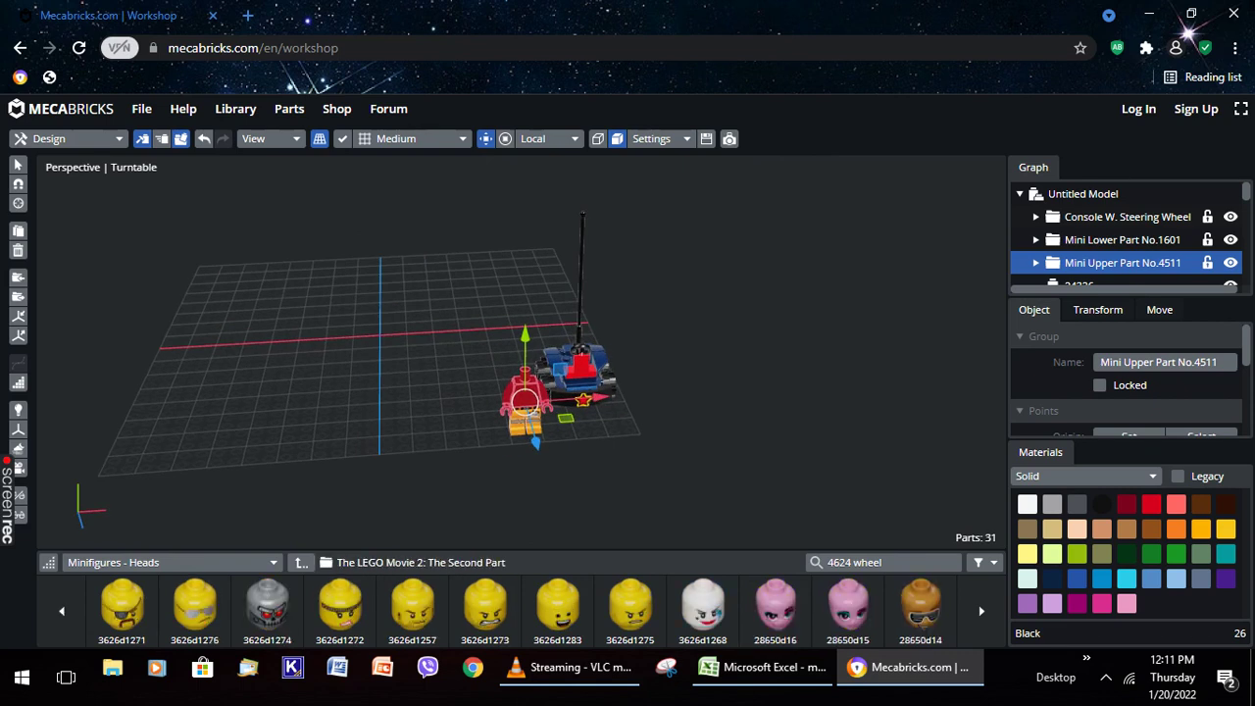
scroll(519, 608, up, 3)
click(266, 606)
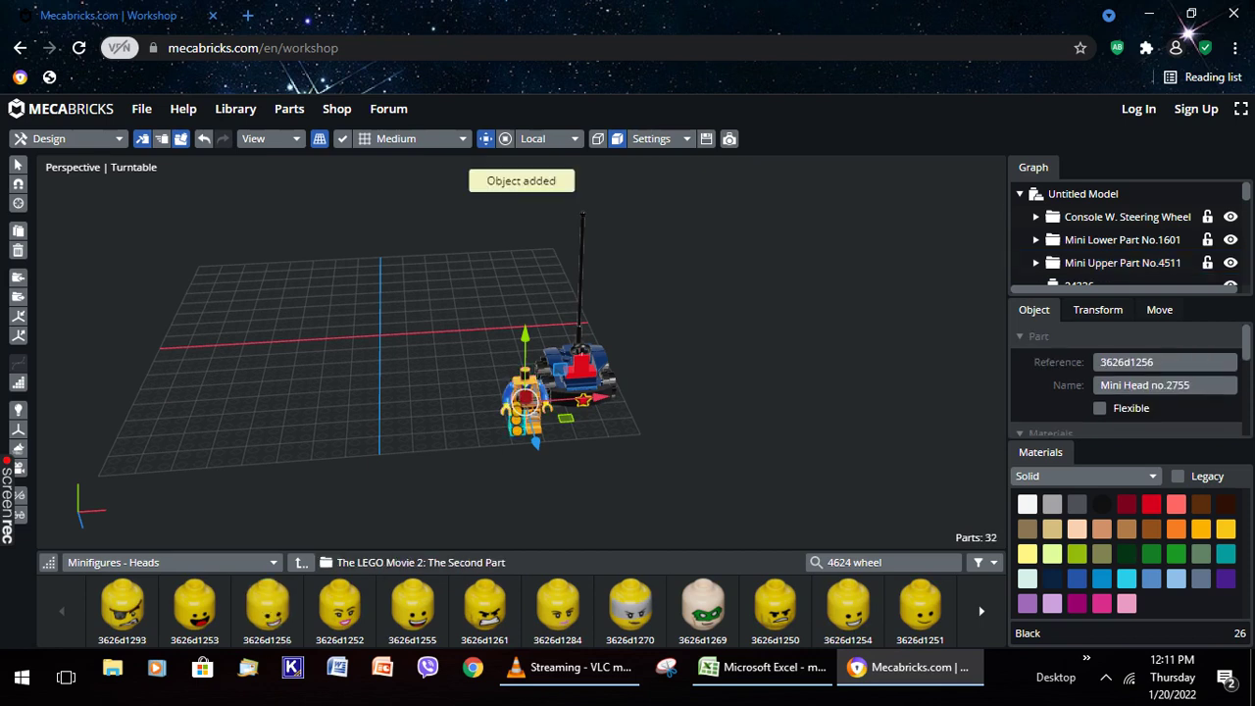
drag(525, 335, 526, 309)
drag(745, 294, 715, 297)
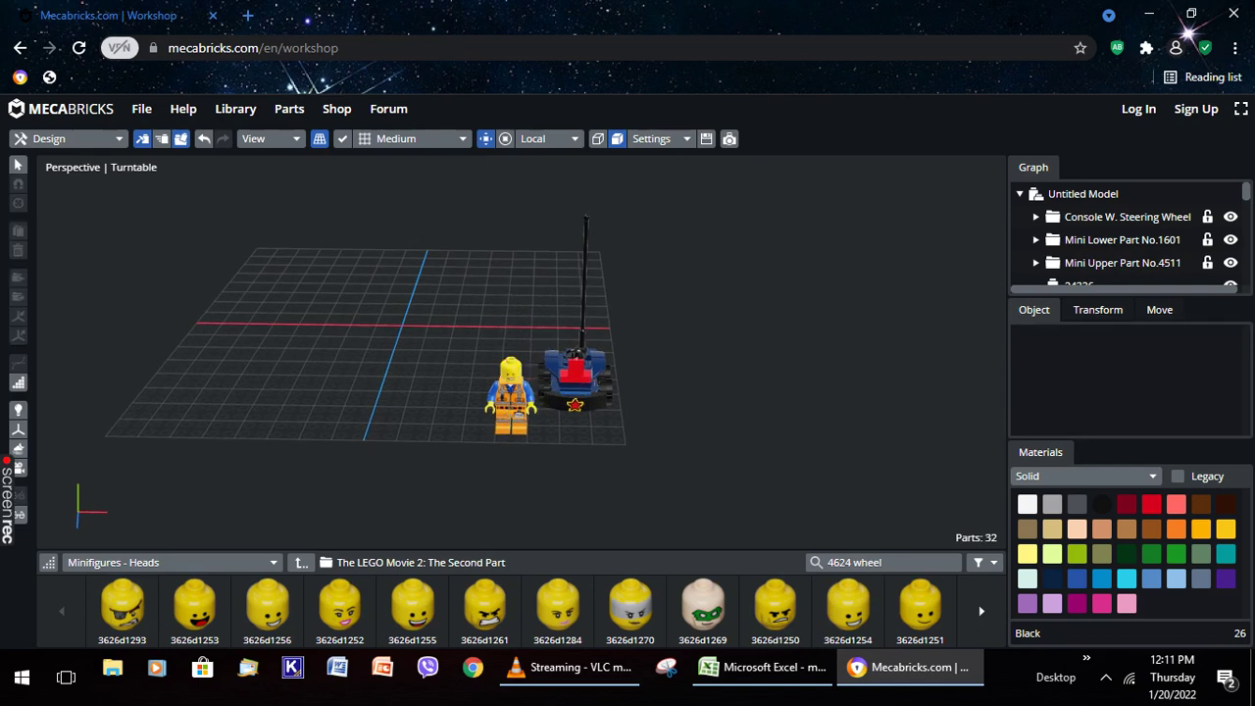
Check the Minifigures - Hairs category for a hairpiece
click(170, 561)
click(167, 516)
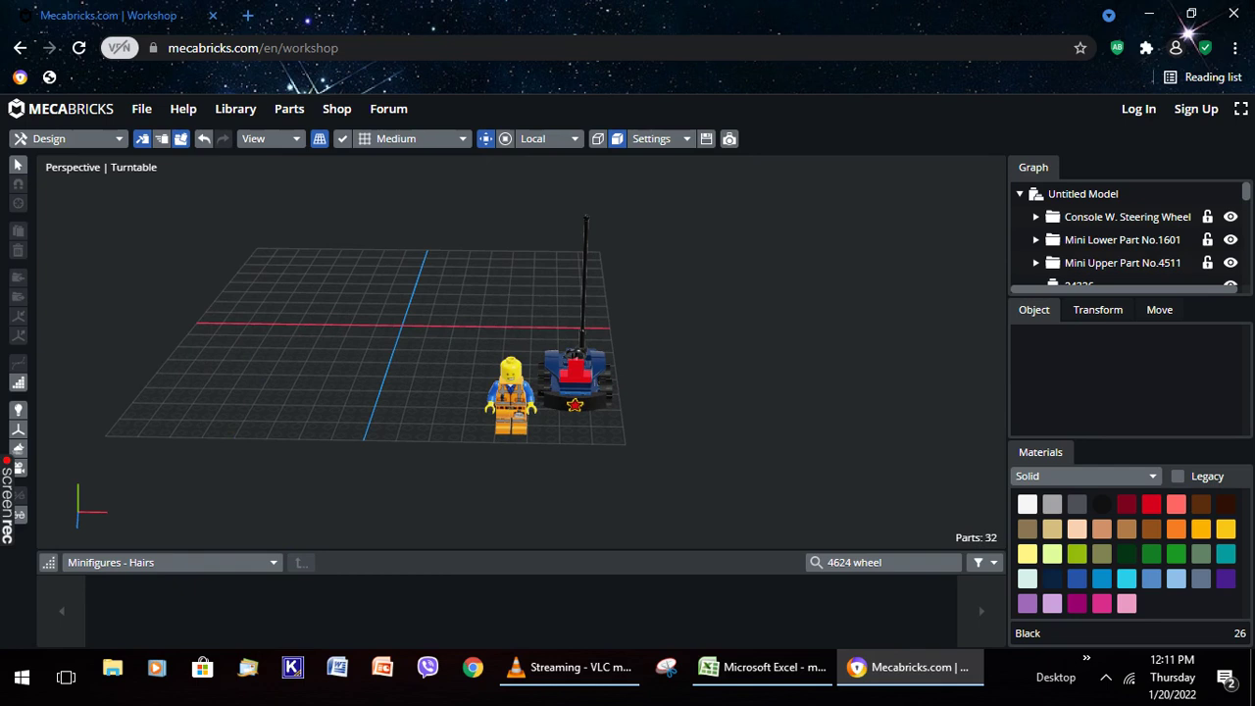
click(170, 562)
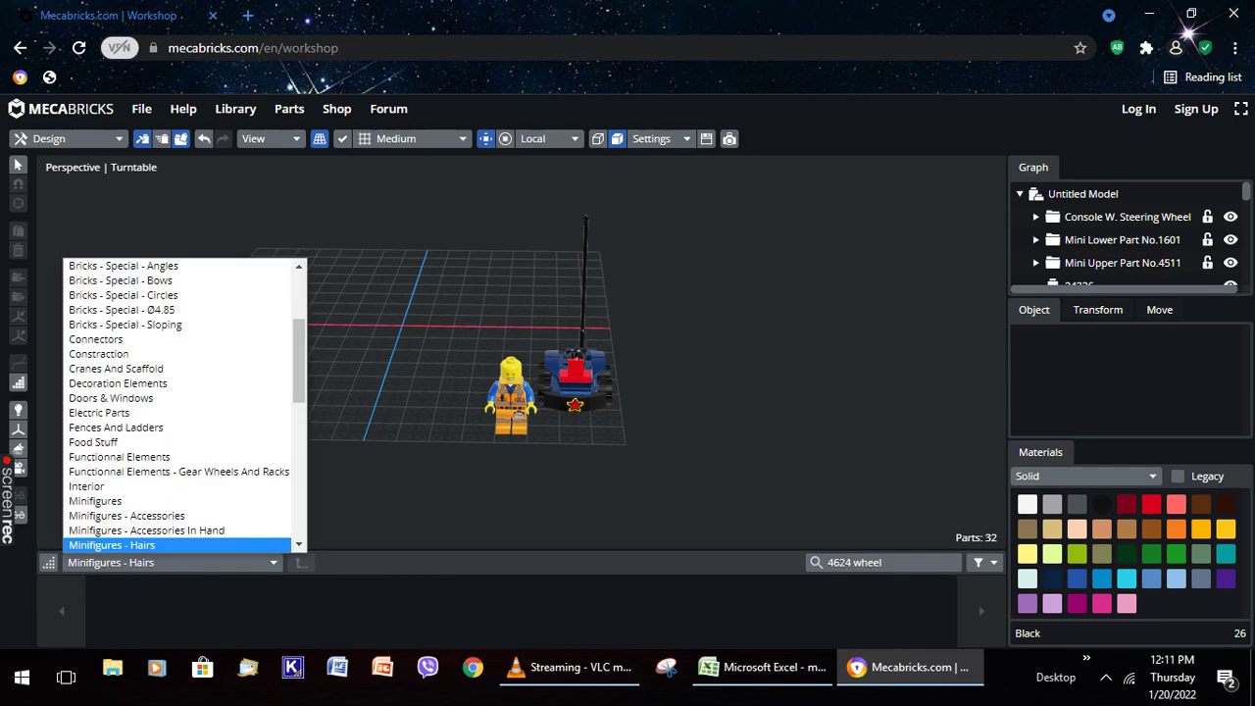
key(Escape)
Switch the parts library to Minifigures - Head Clothing and look through the available headgear
key(alt+Down)
key(Up)
key(Up)
key(Up)
key(f)
scroll(176, 401, down, 3)
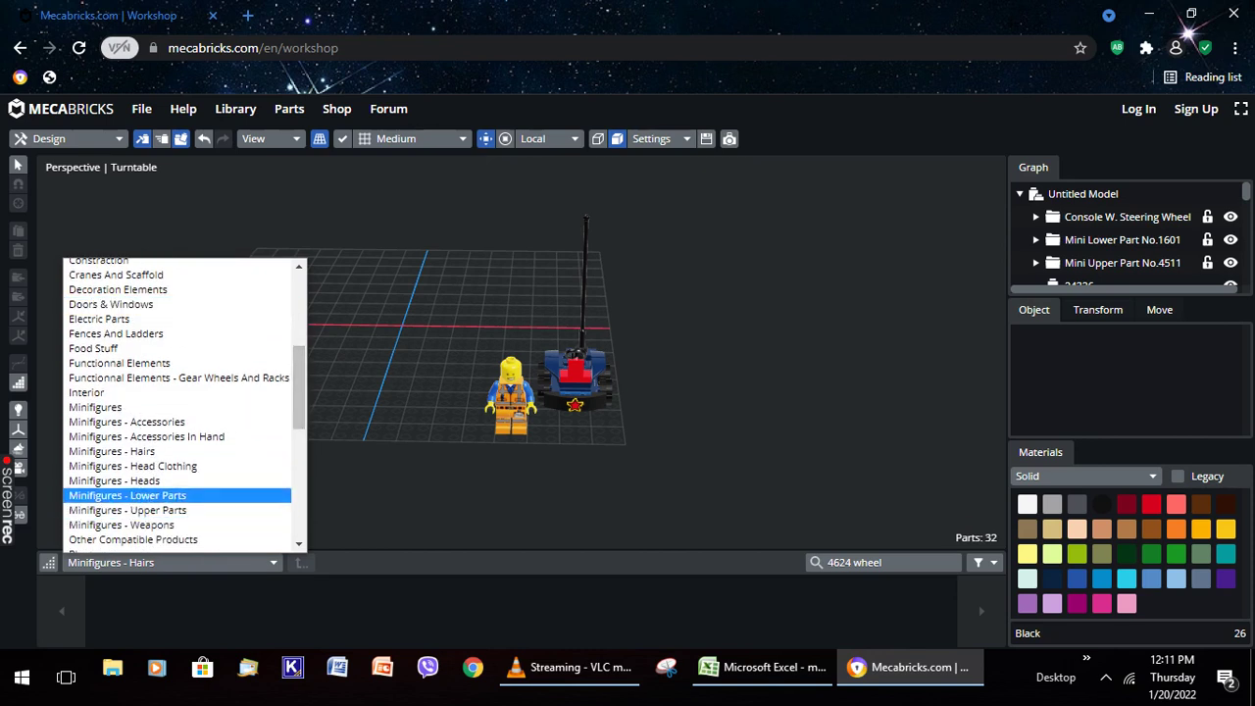
key(Up)
key(Return)
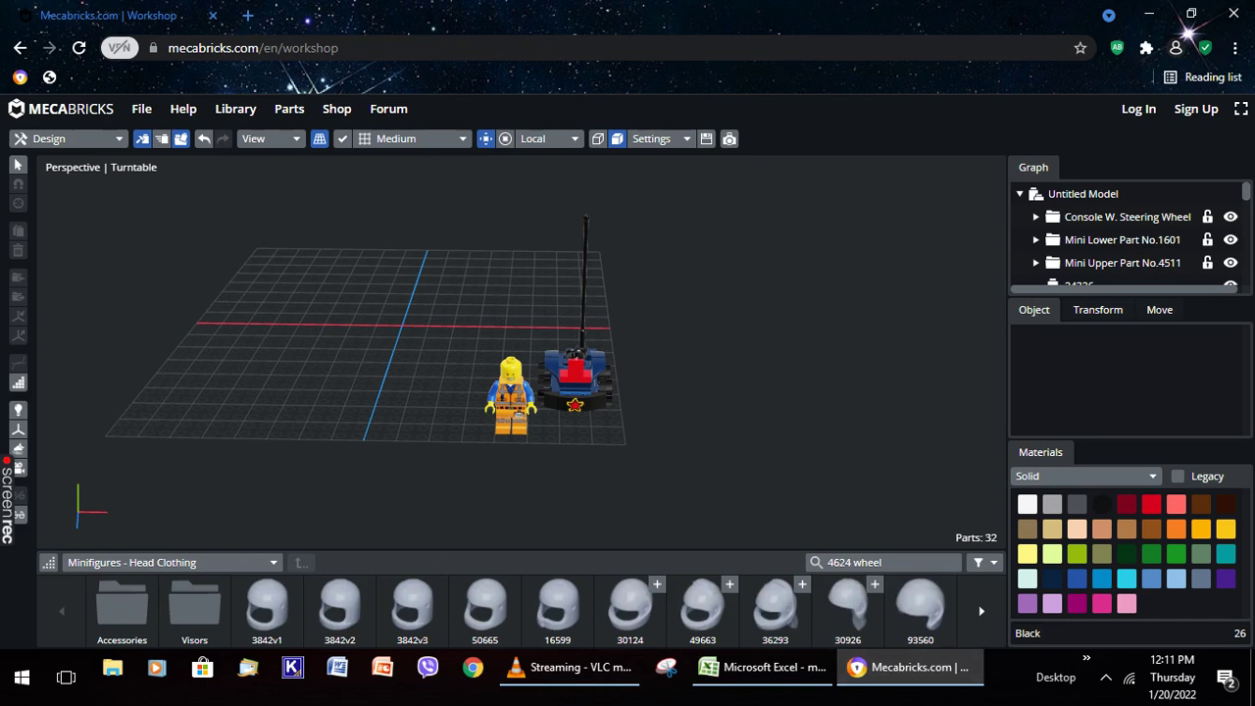
scroll(520, 608, down, 3)
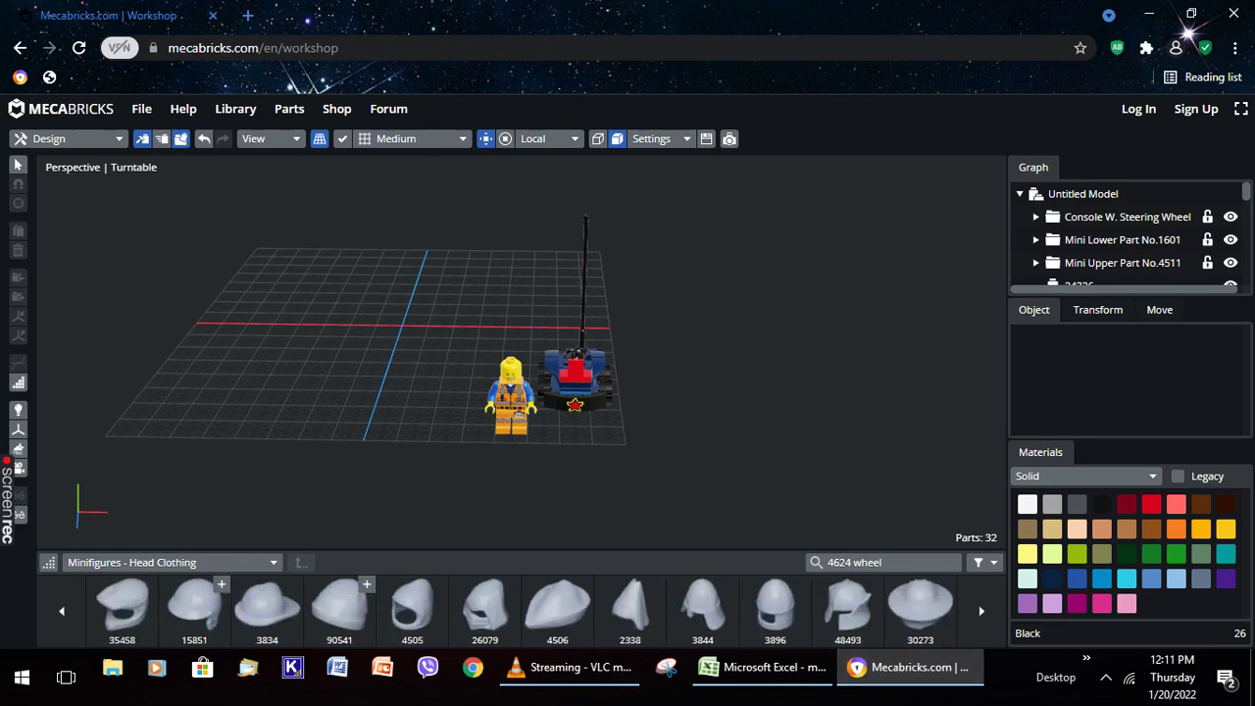
scroll(519, 608, down, 3)
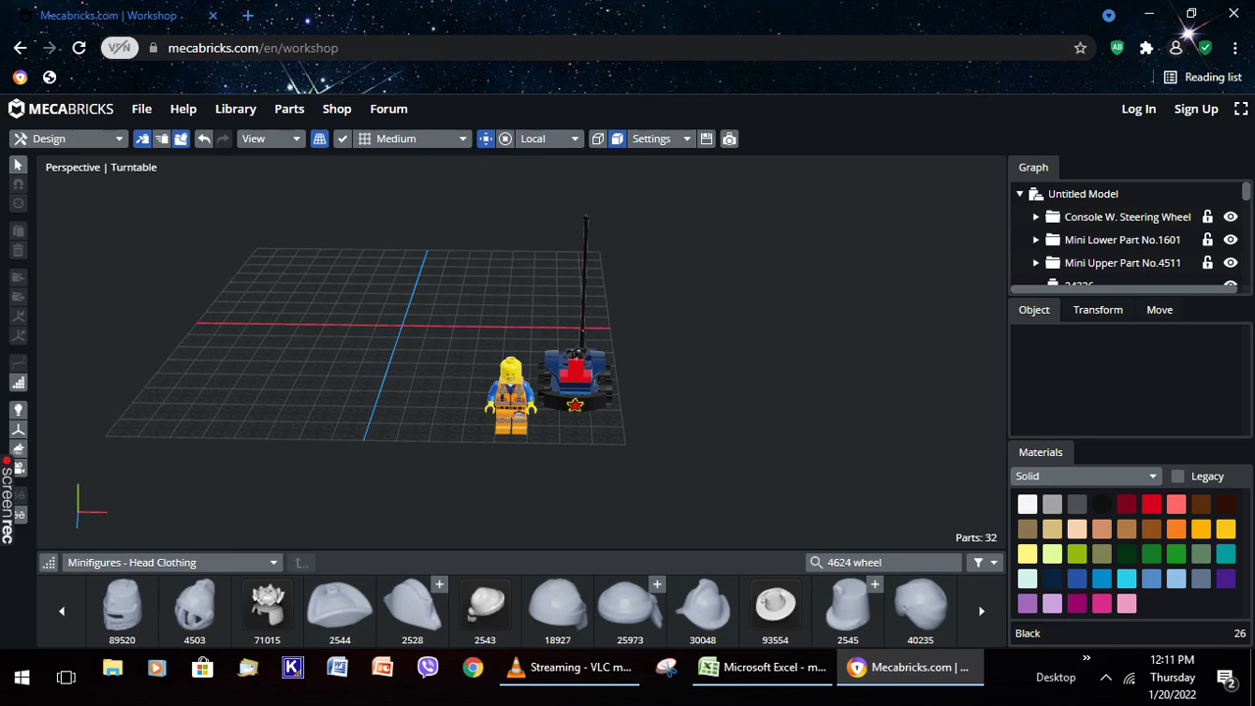
Return to the Minifigures - Hairs category and clear the "4624 wheel" text from the part search
click(170, 561)
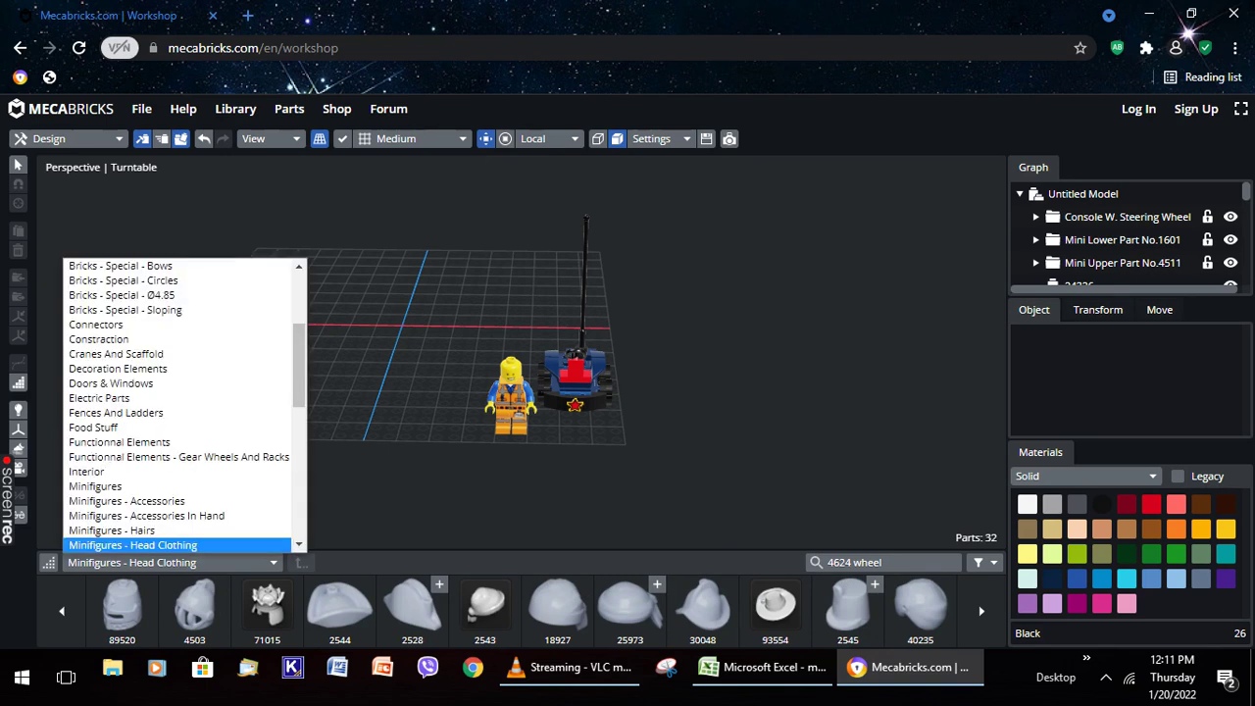
click(118, 526)
click(170, 562)
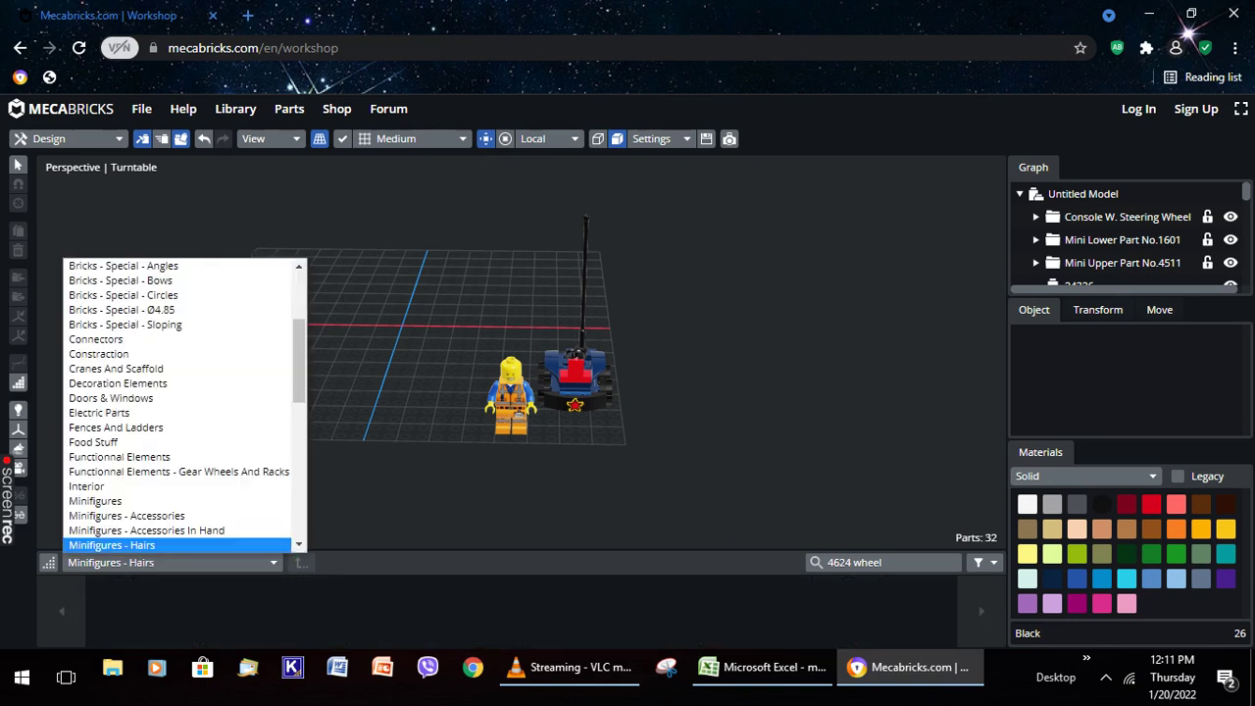
click(827, 562)
key(ctrl+a)
key(BackSpace)
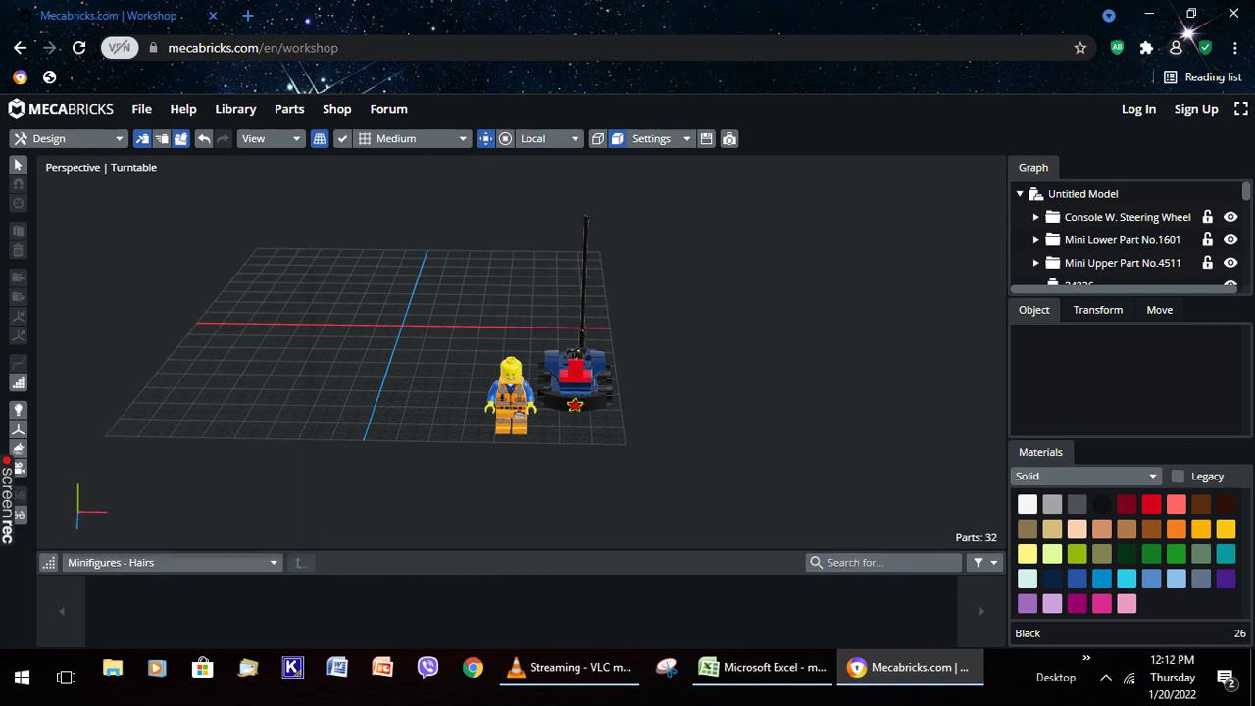
click(170, 562)
click(111, 545)
click(170, 562)
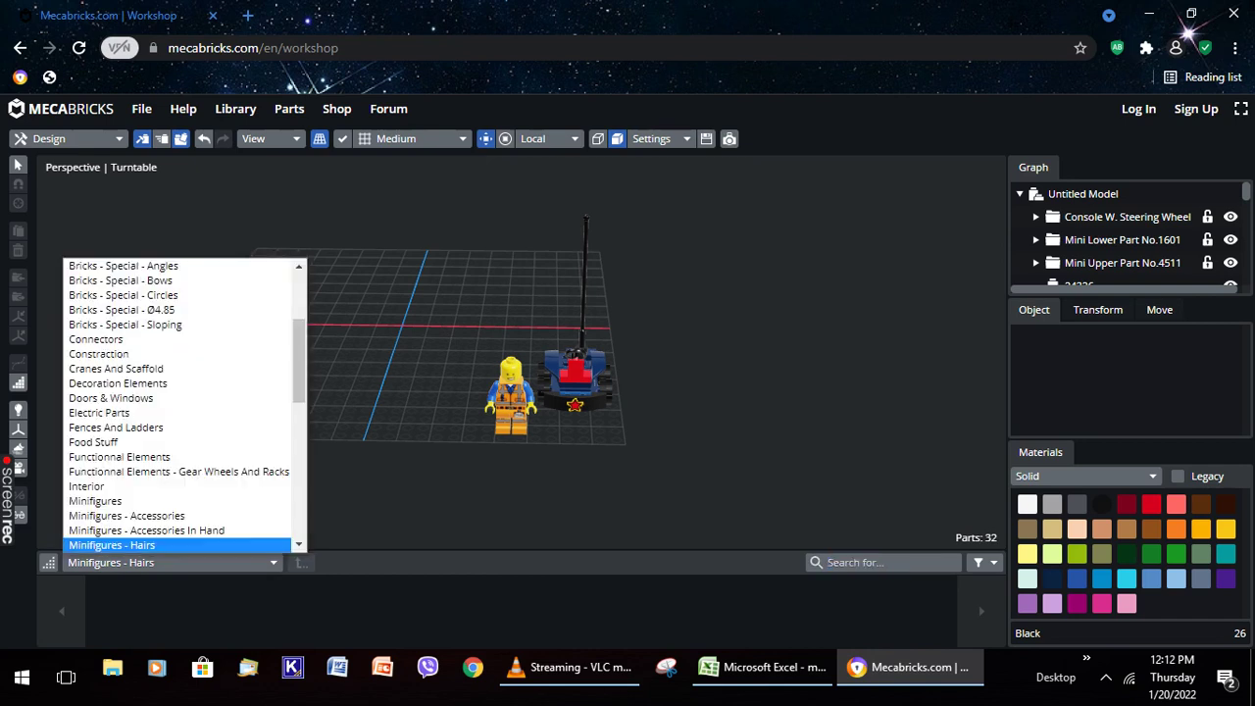
Switch to the general Minifigures category and look inside its Heads folder
key(Up)
key(Up)
key(Up)
key(Return)
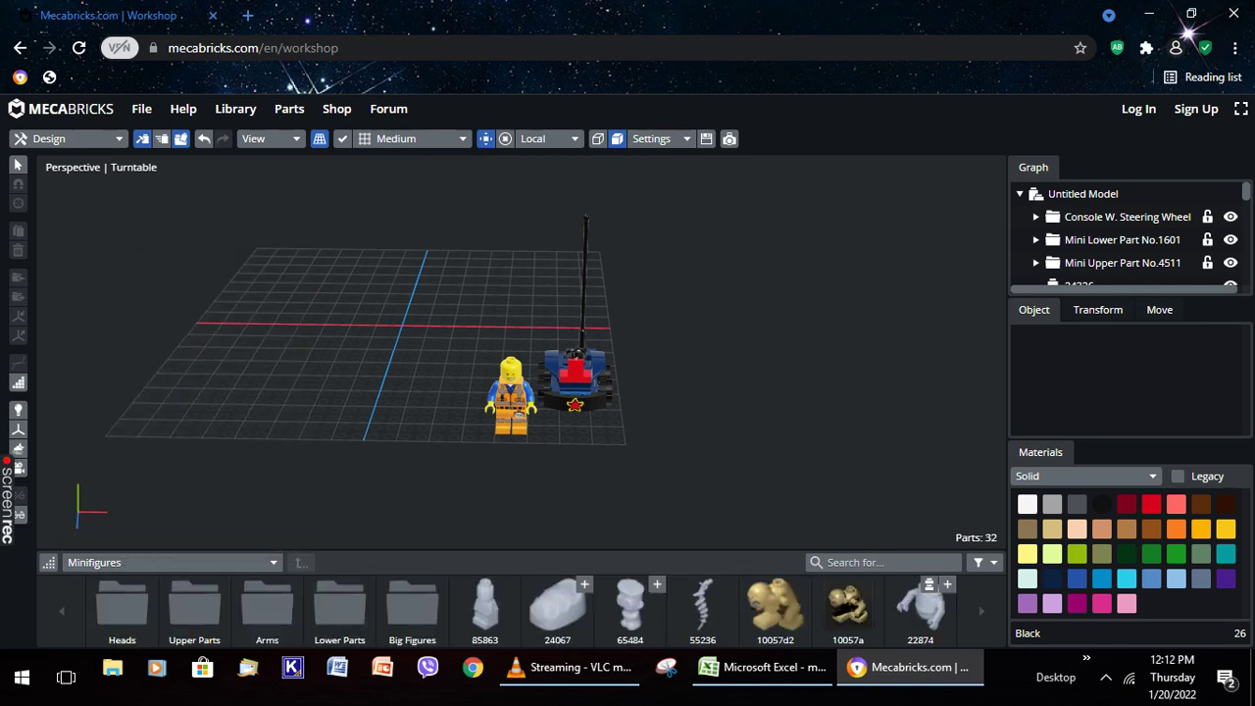
click(122, 608)
Look through the parts category list and select Minifigures - Hairs again
key(alt+Down)
key(Up)
key(Up)
key(Up)
key(Up)
key(Up)
key(Up)
key(Up)
key(Up)
key(Up)
key(Down)
key(Down)
key(Down)
key(Down)
key(Down)
key(Down)
key(Down)
key(Down)
key(Down)
key(Down)
key(Down)
key(Down)
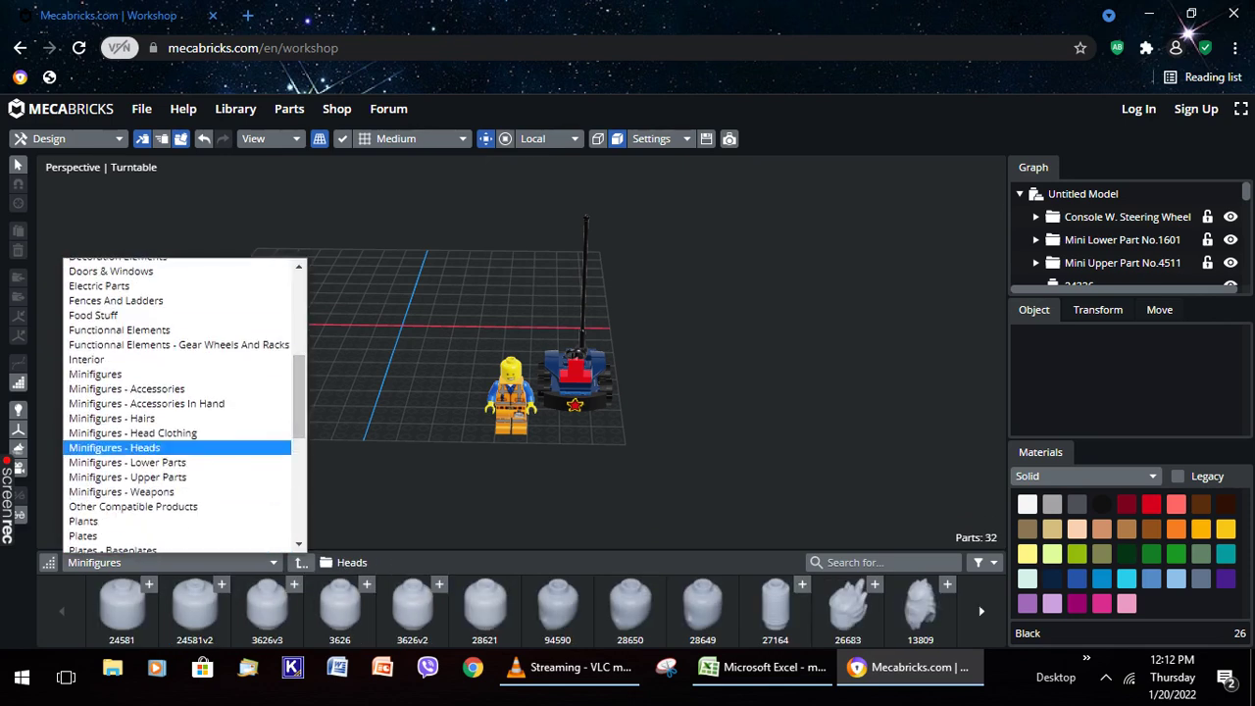
key(Return)
Set the parts category to Minifigures - Head Clothing and examine the whole list for a suitable helmet
key(alt+Down)
key(Down)
key(Down)
key(Up)
key(Up)
key(Up)
key(Down)
key(Down)
key(Up)
key(Up)
key(Down)
key(Down)
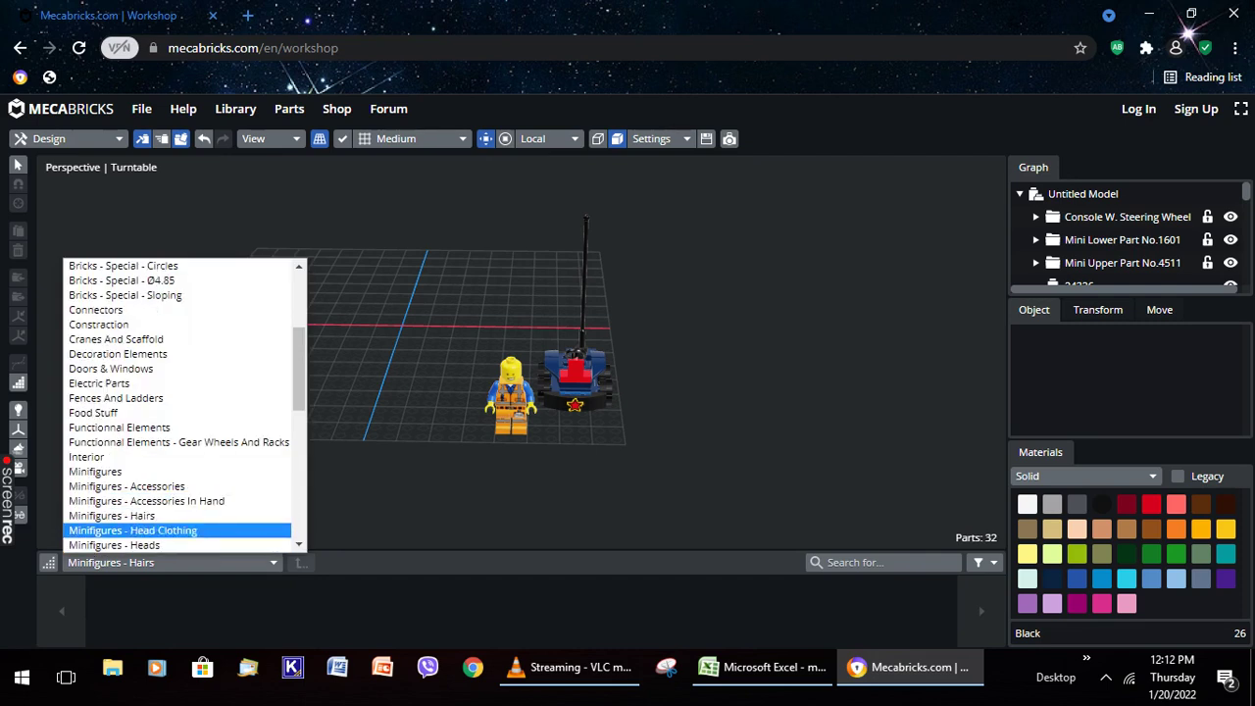
key(Return)
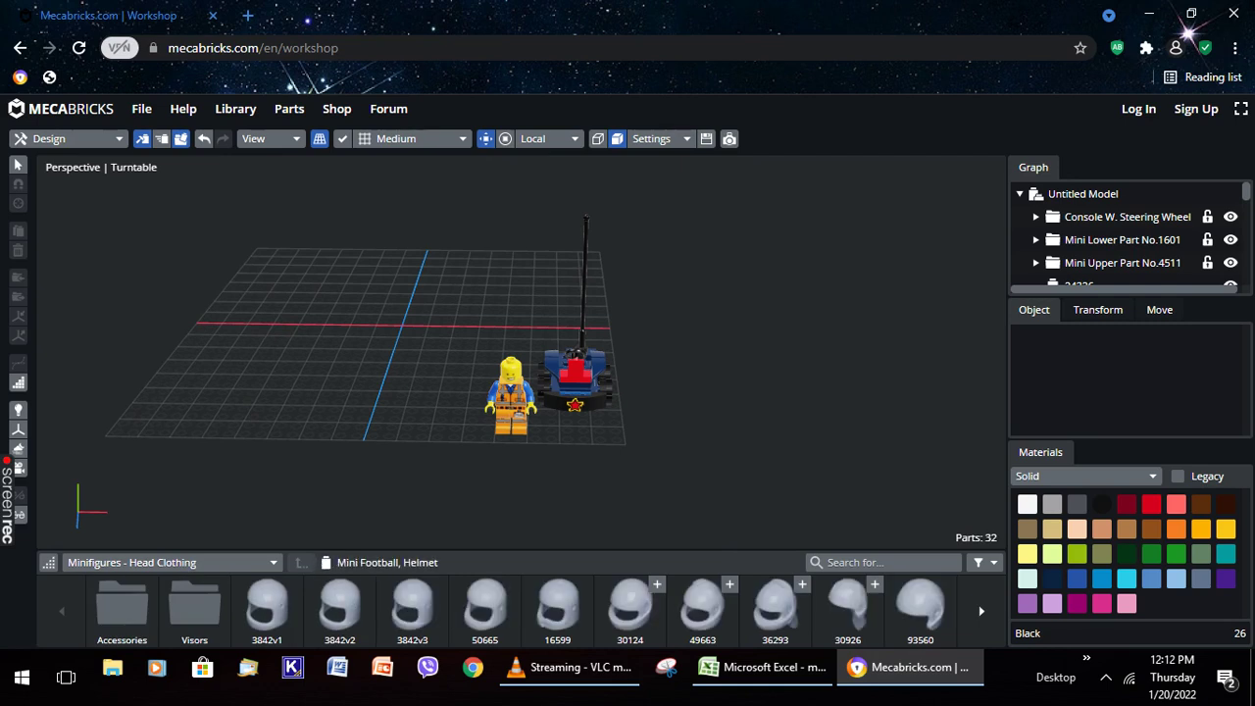
scroll(520, 609, down, 5)
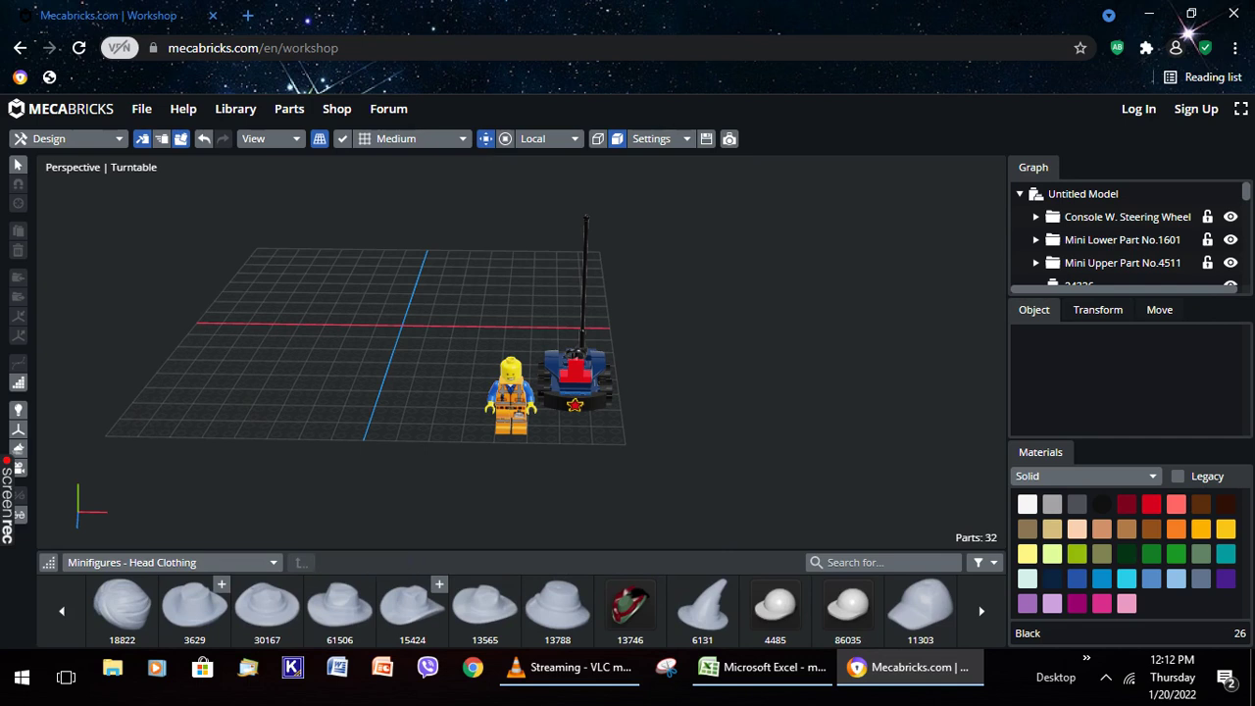
scroll(520, 610, down, 3)
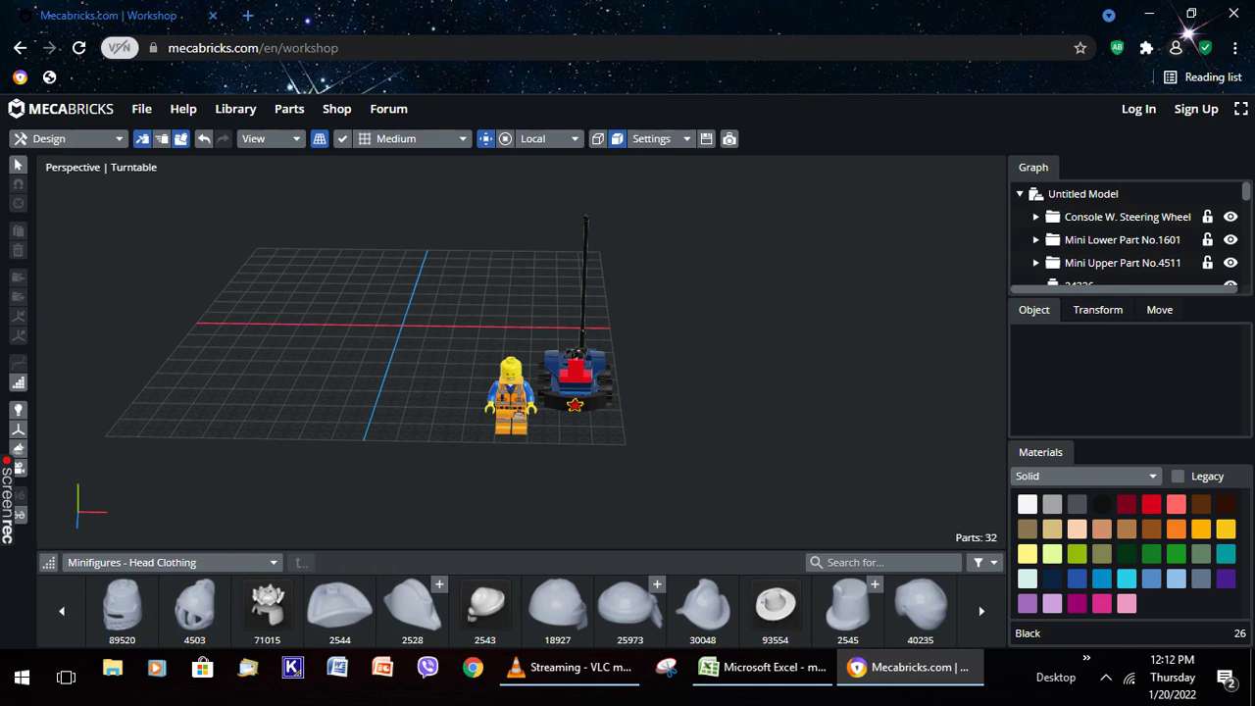
scroll(519, 610, down, 3)
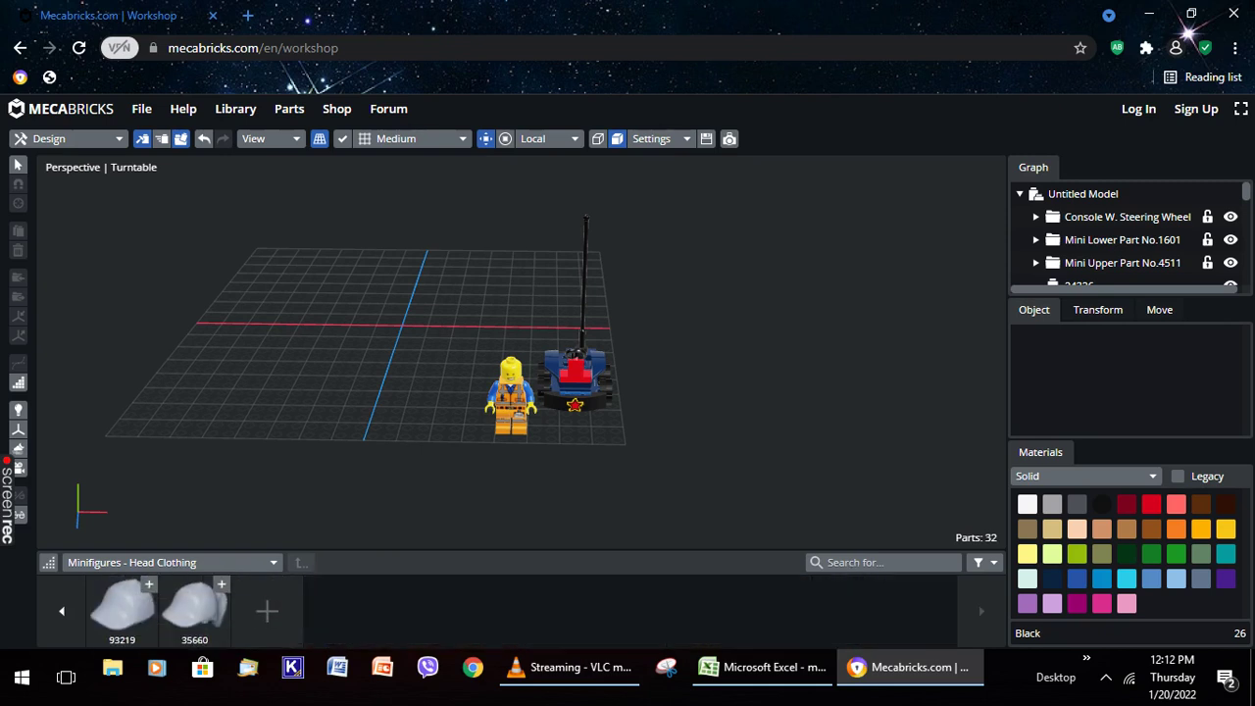
scroll(520, 610, up, 5)
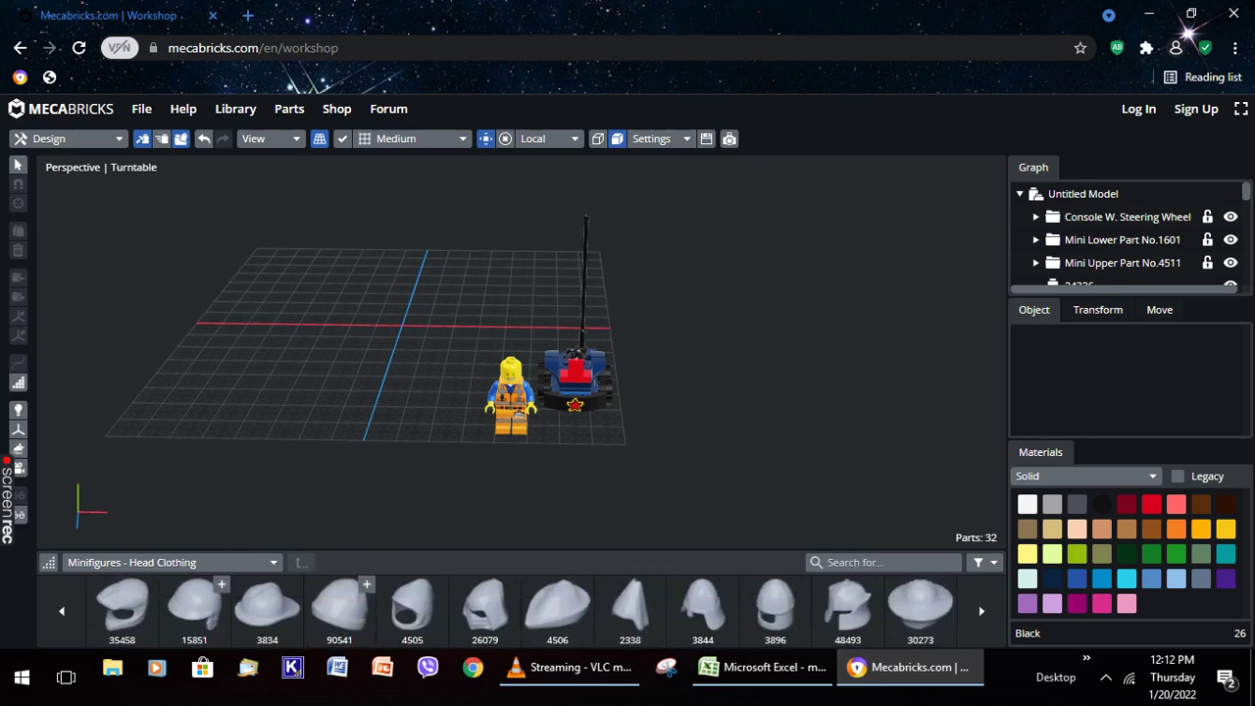
scroll(519, 610, up, 3)
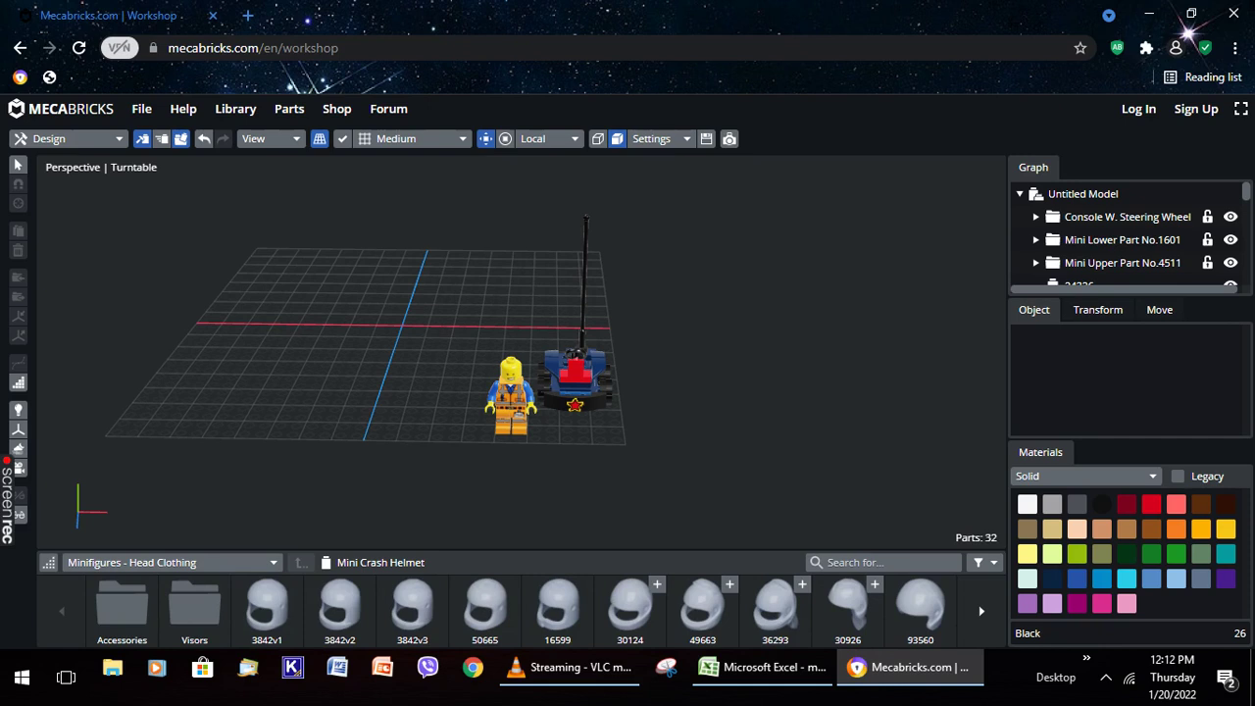
Add the Mini Crash Helmet 3842v1, colour it Bright Orange and seat it on the minifigure's head
click(266, 603)
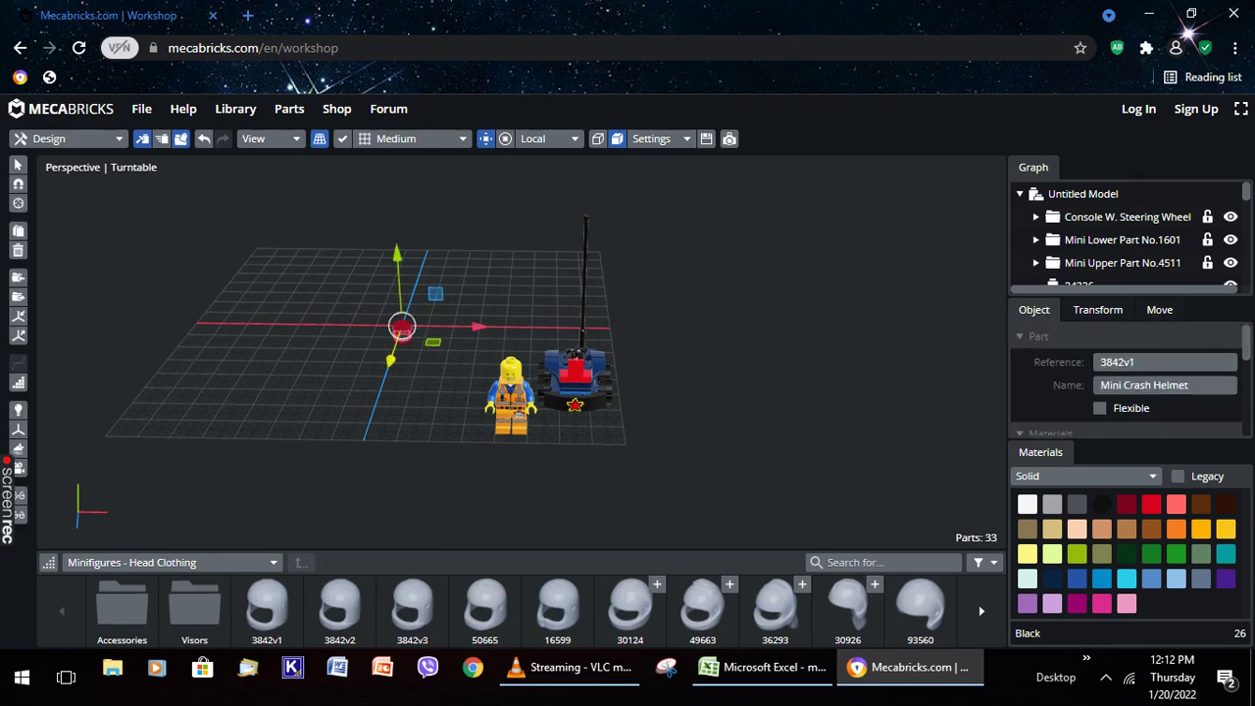
click(1125, 529)
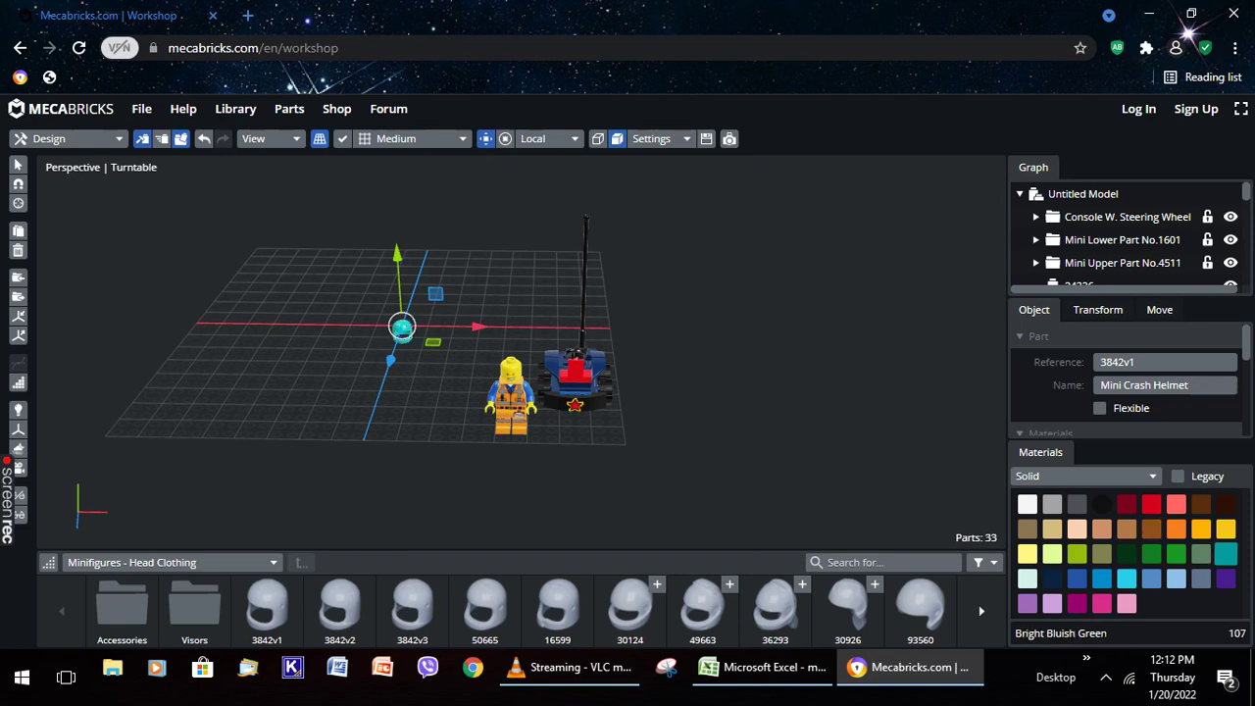
drag(402, 329, 511, 366)
right_drag(745, 412, 588, 407)
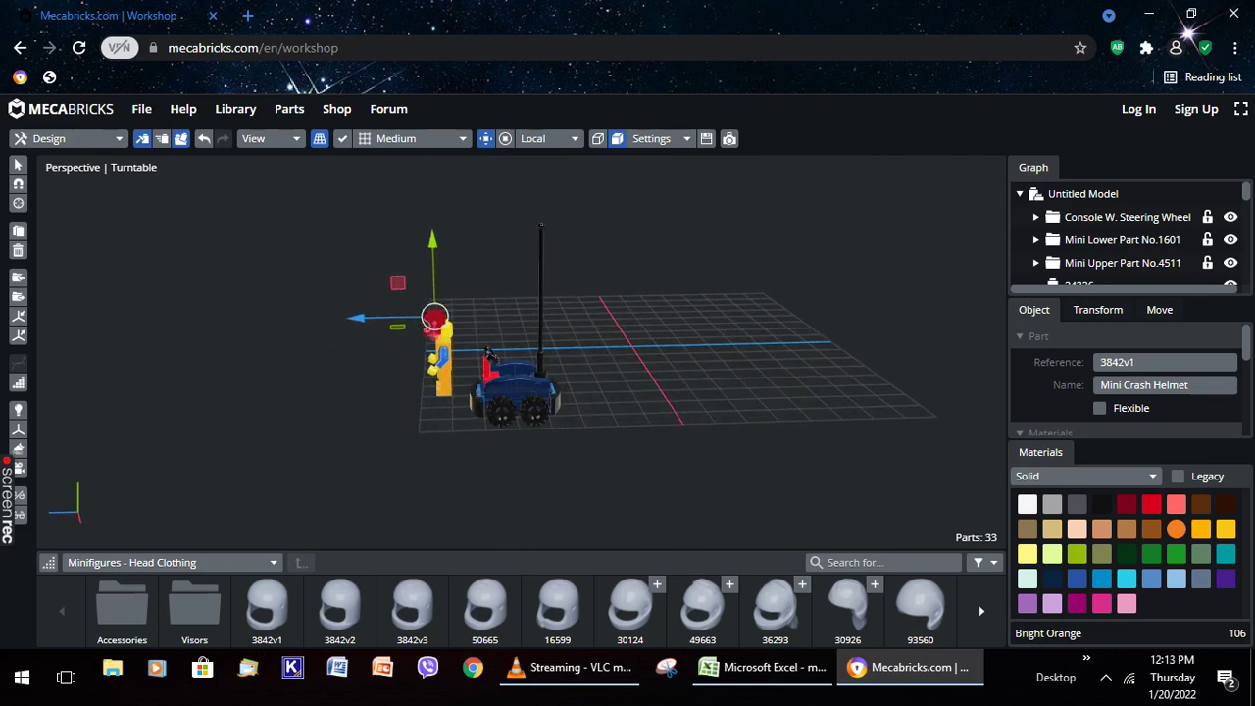
drag(377, 317, 385, 318)
drag(440, 247, 440, 249)
click(745, 461)
right_drag(745, 461, 402, 402)
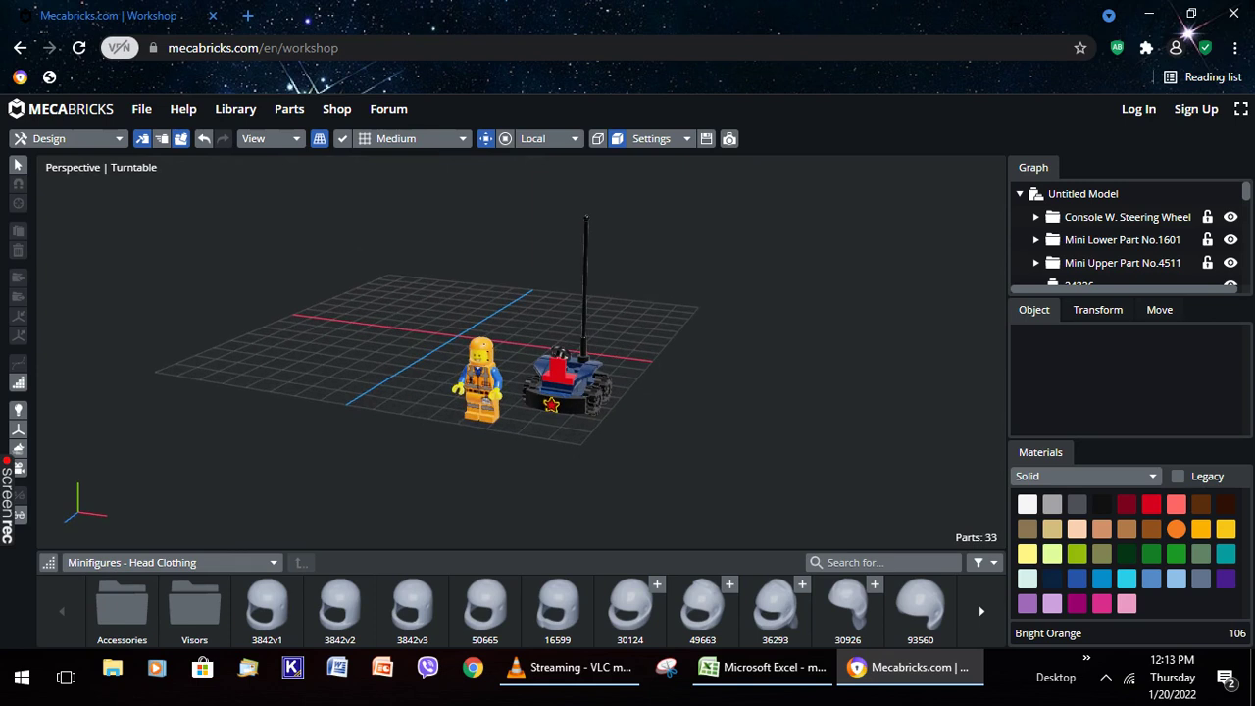
Switch to VLC media player
click(573, 666)
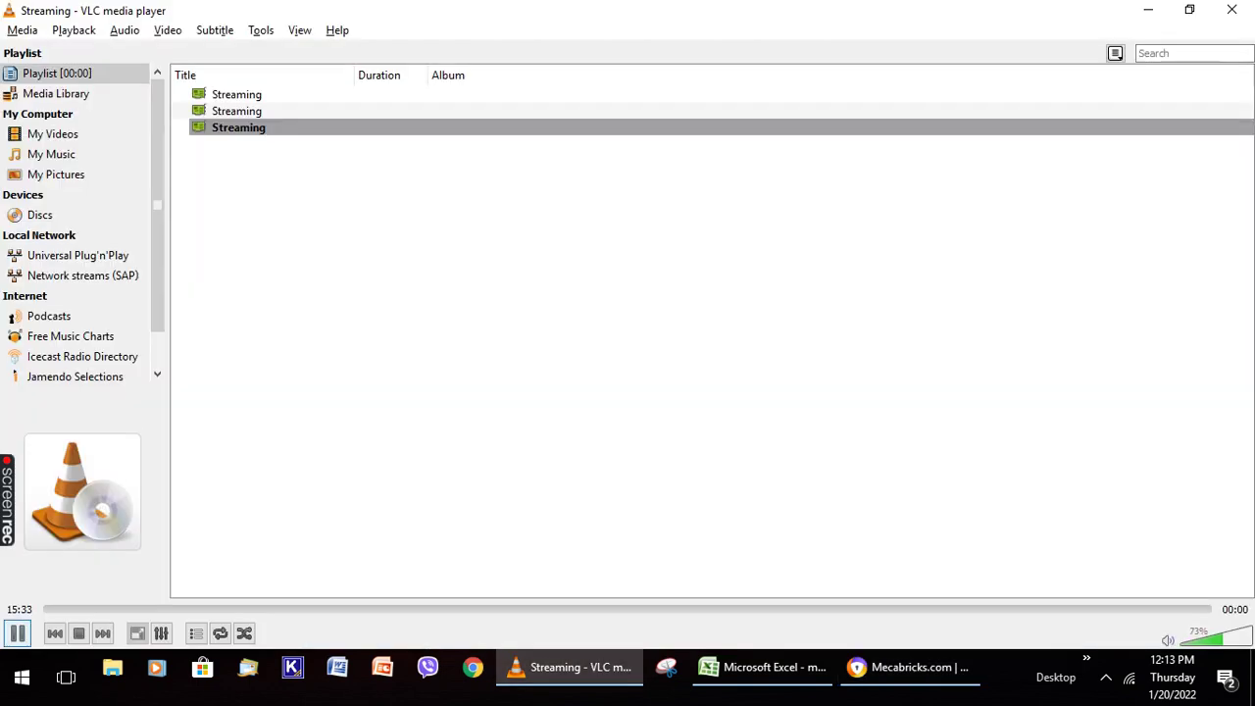